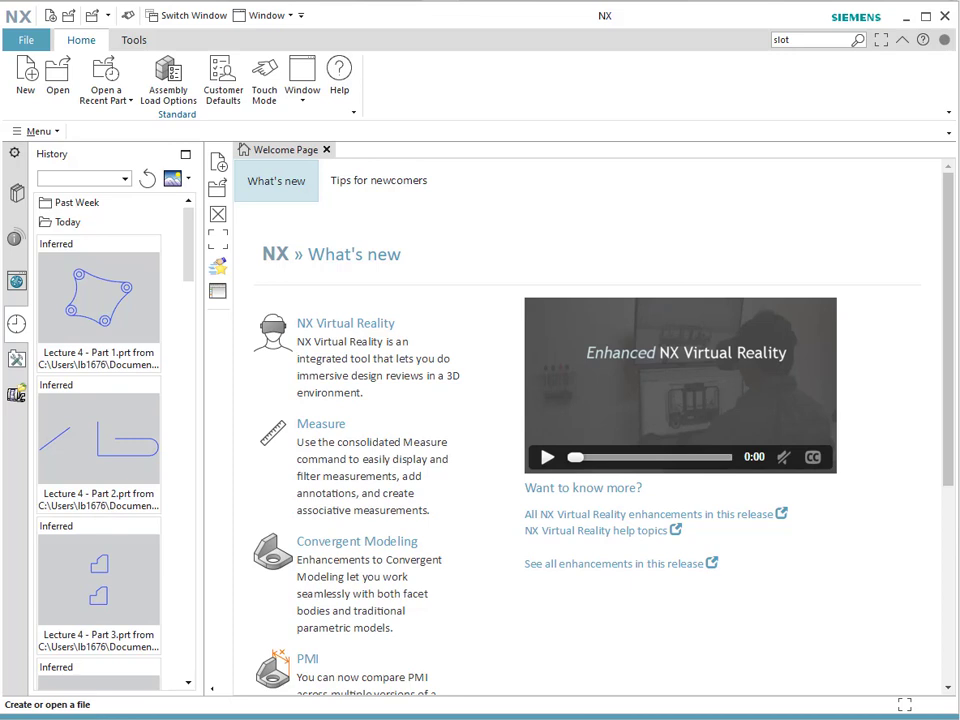
Create a new assembly file from the Assembly template in millimetres, named assembly1.prt.
click(26, 72)
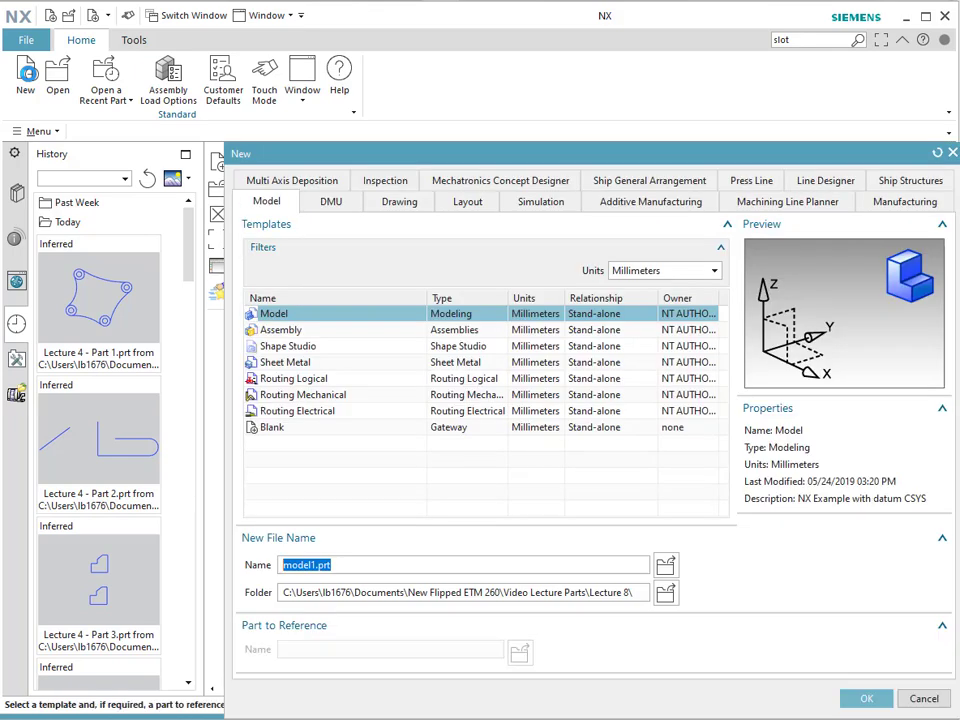
click(306, 336)
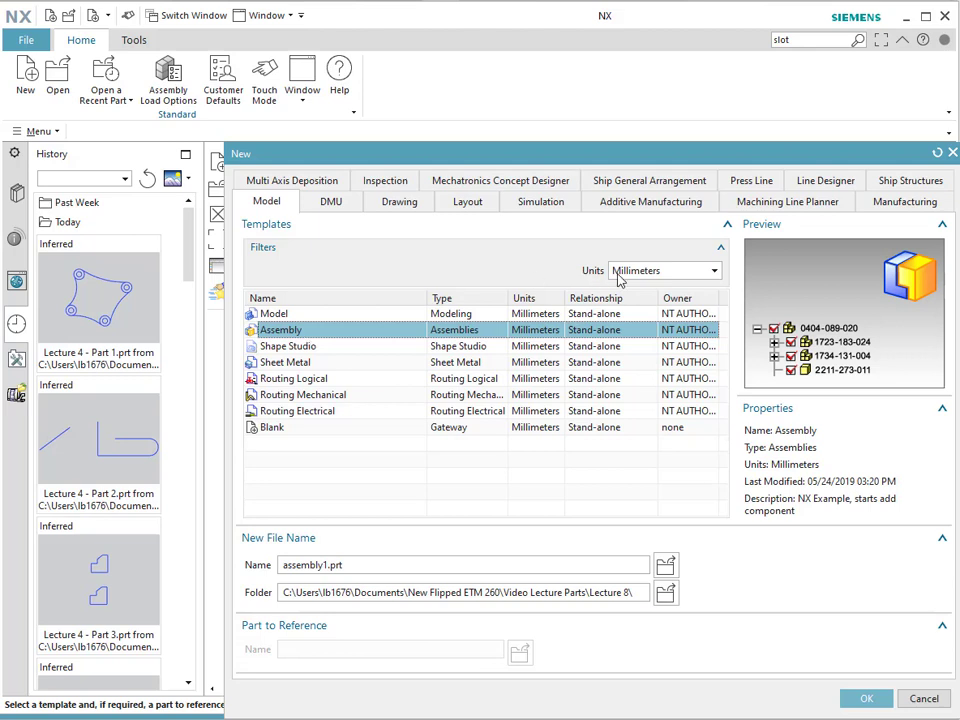
click(868, 699)
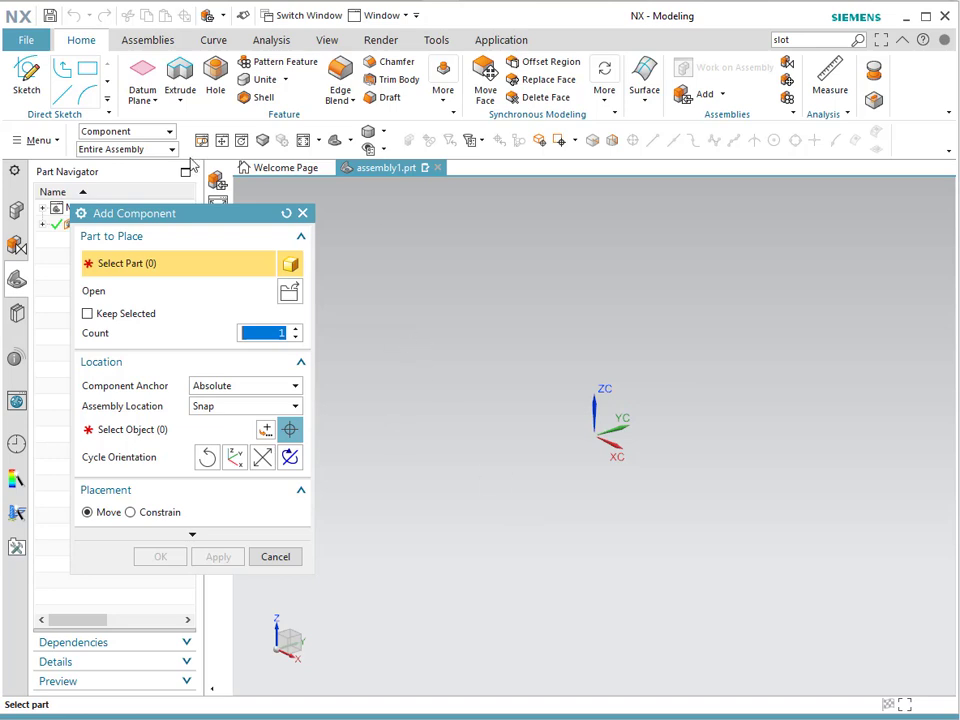
Load Vice Body.prt from the Lecture 8 folder as the first component to place.
click(289, 292)
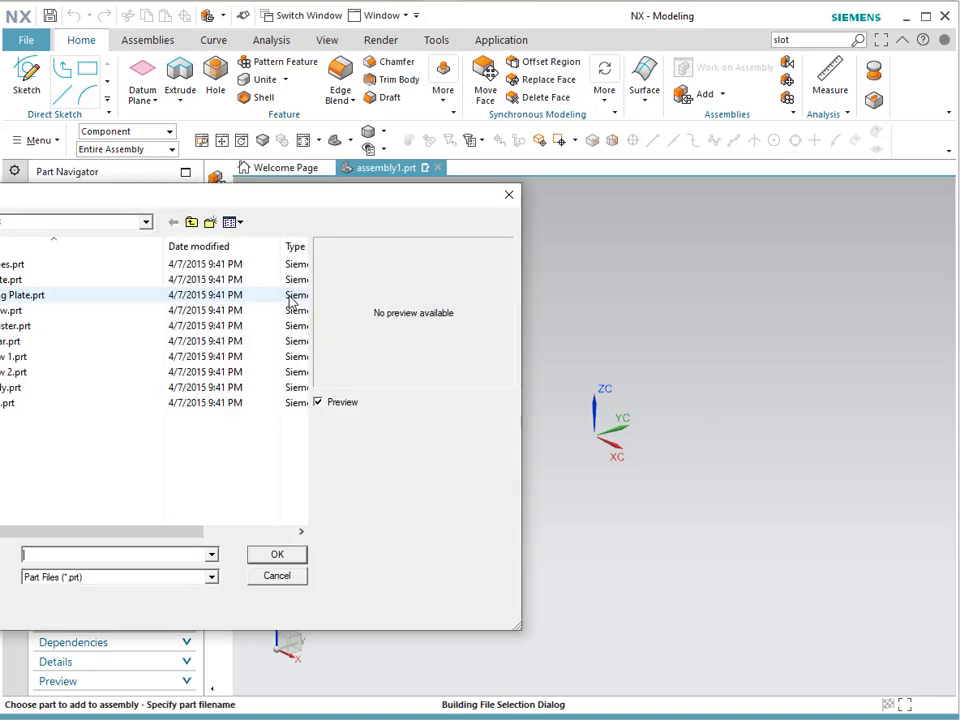
drag(289, 206, 450, 216)
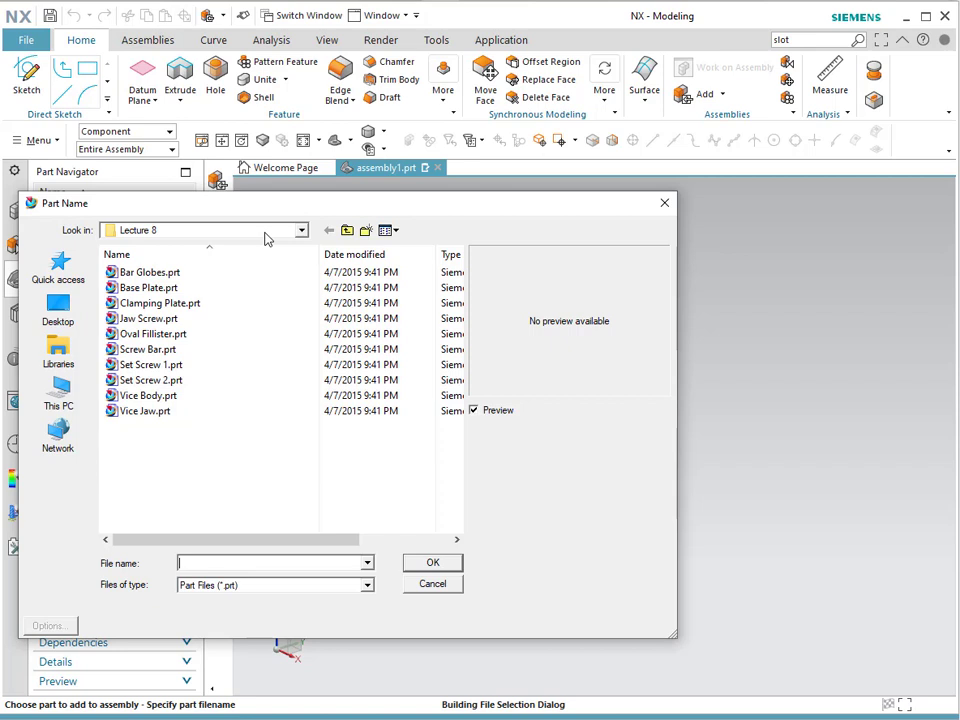
click(158, 397)
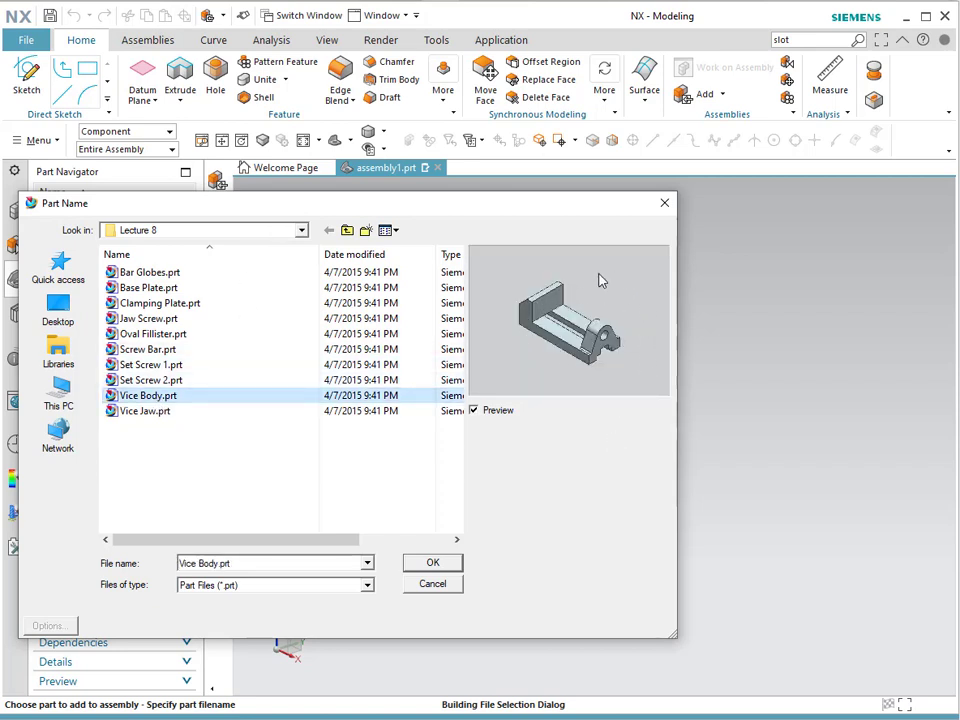
click(433, 562)
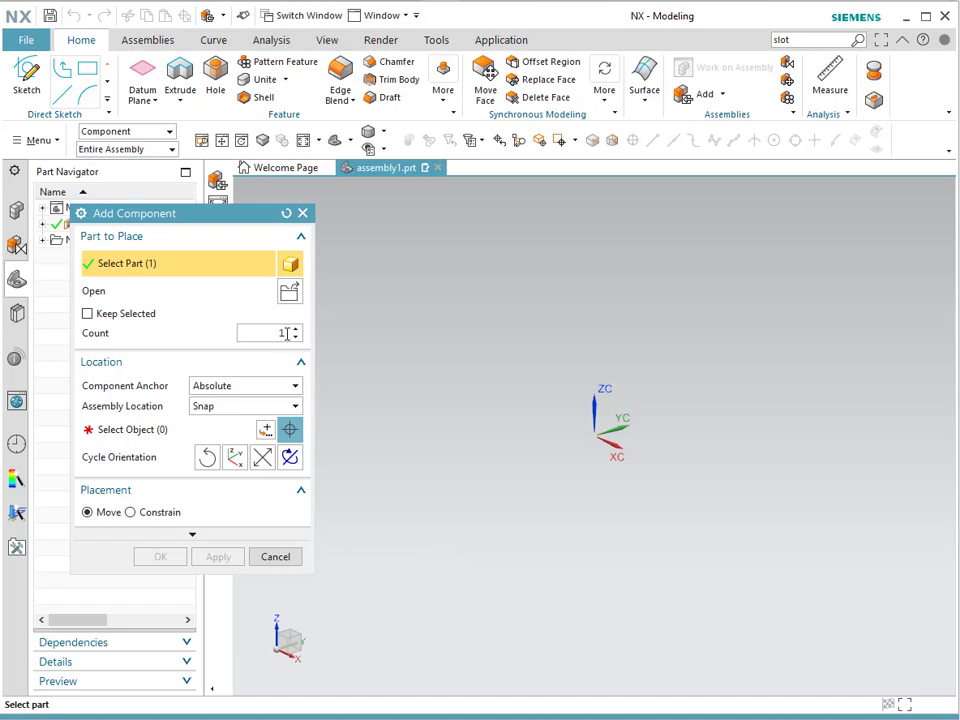
Place the vice body at the absolute origin (0, 0, 0) with a Fix constraint, suppressing the prompt in future, and check the assembly structure.
click(178, 438)
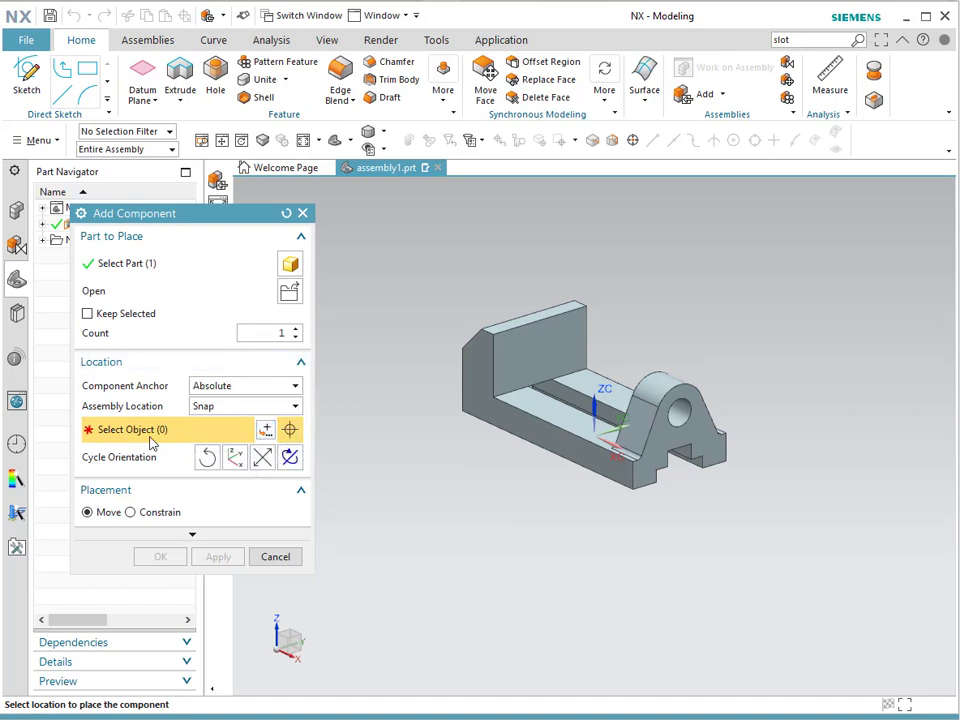
click(265, 429)
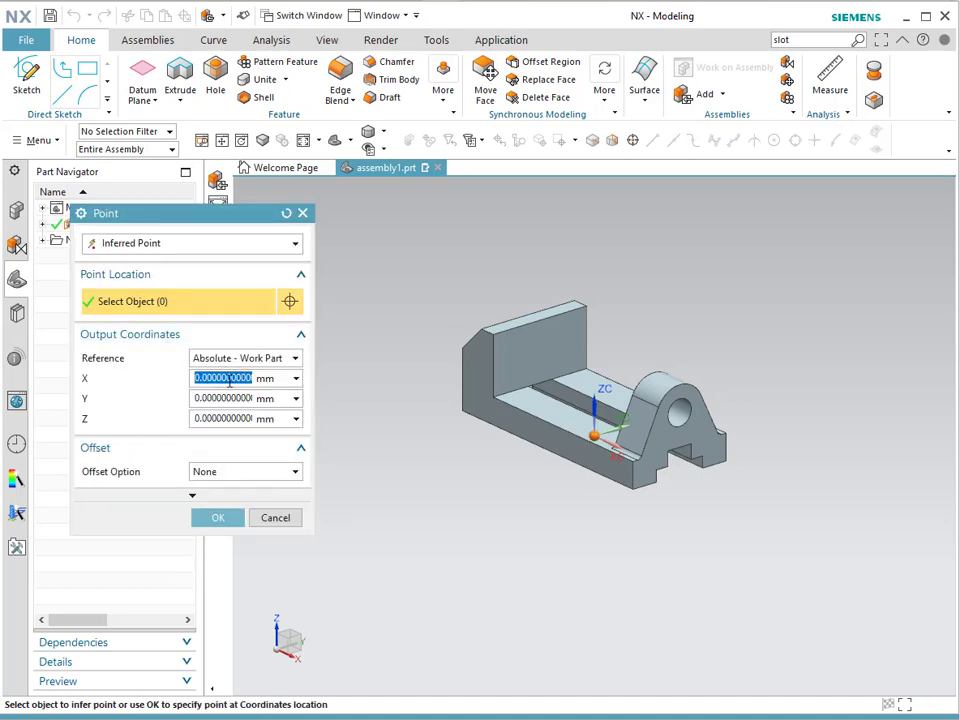
click(218, 519)
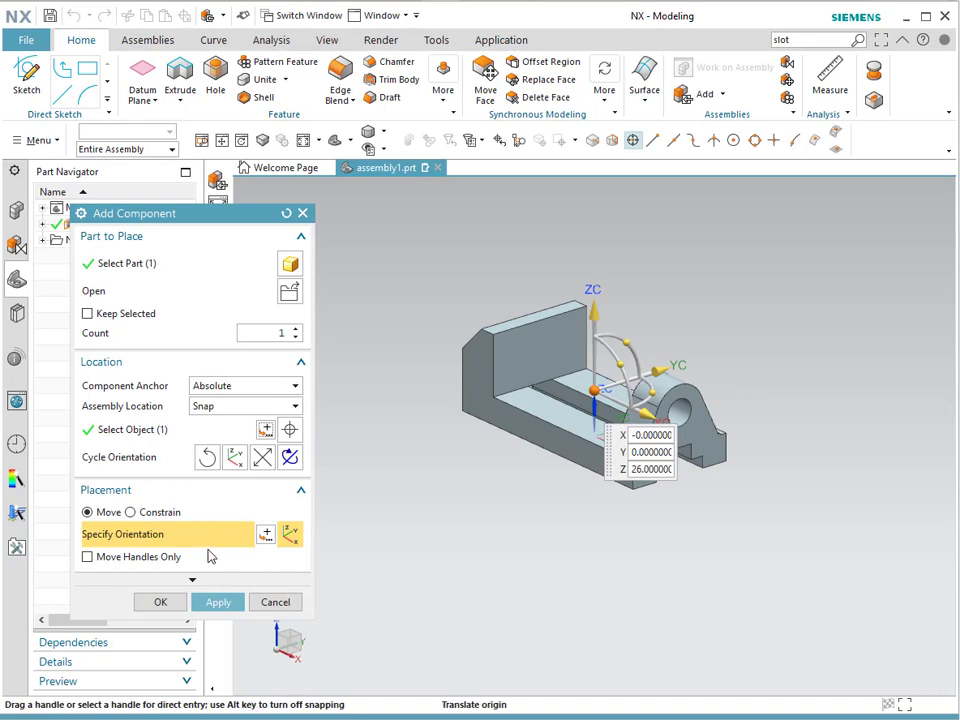
click(159, 605)
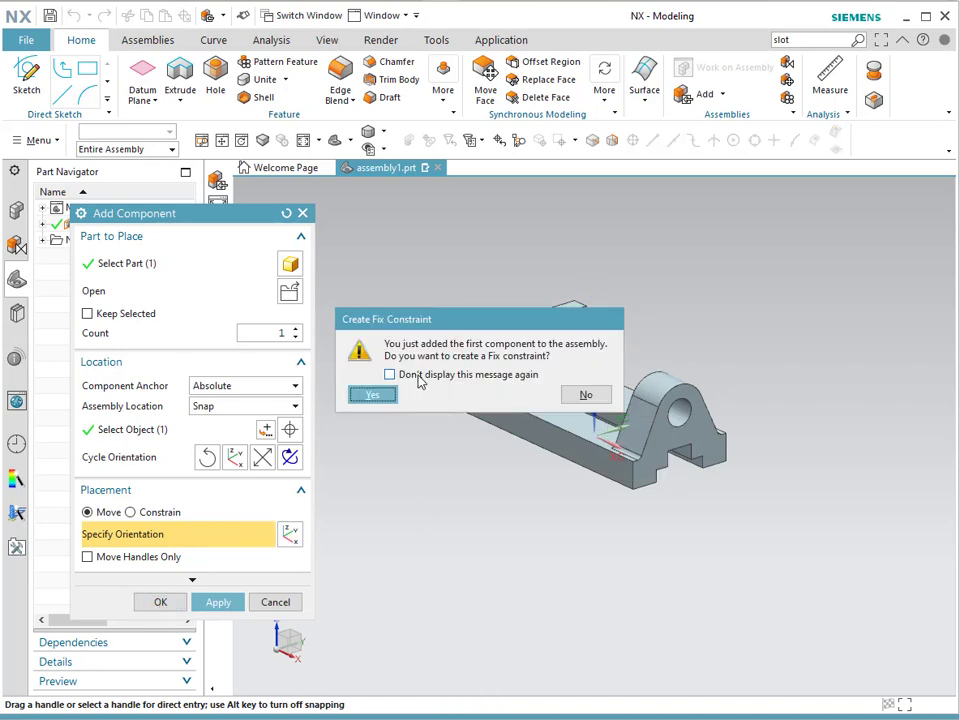
click(421, 376)
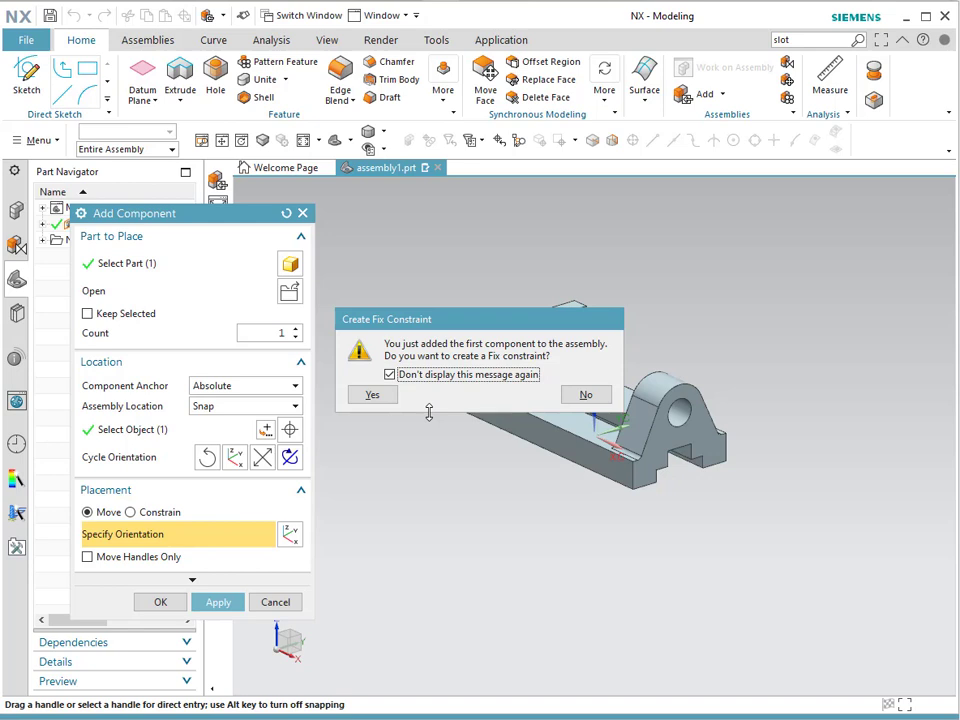
click(372, 397)
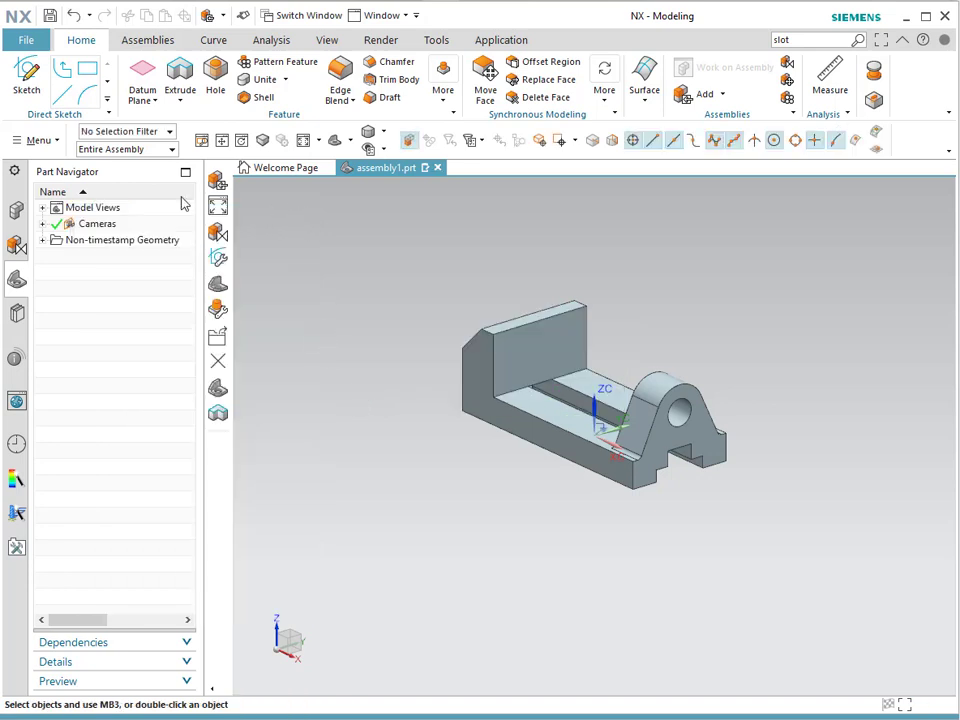
click(17, 246)
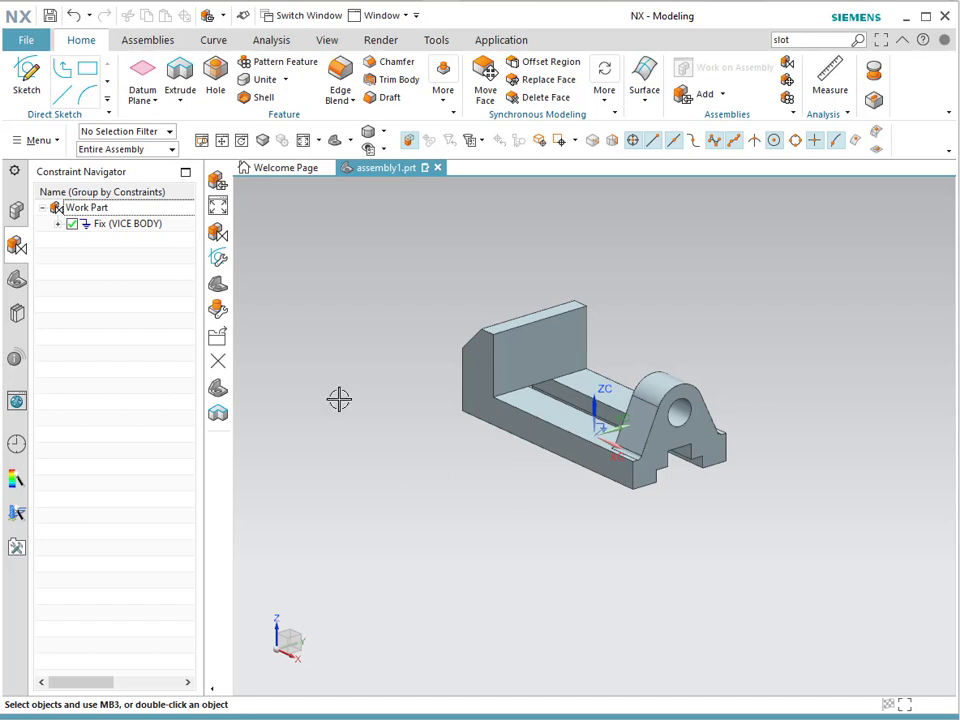
click(16, 210)
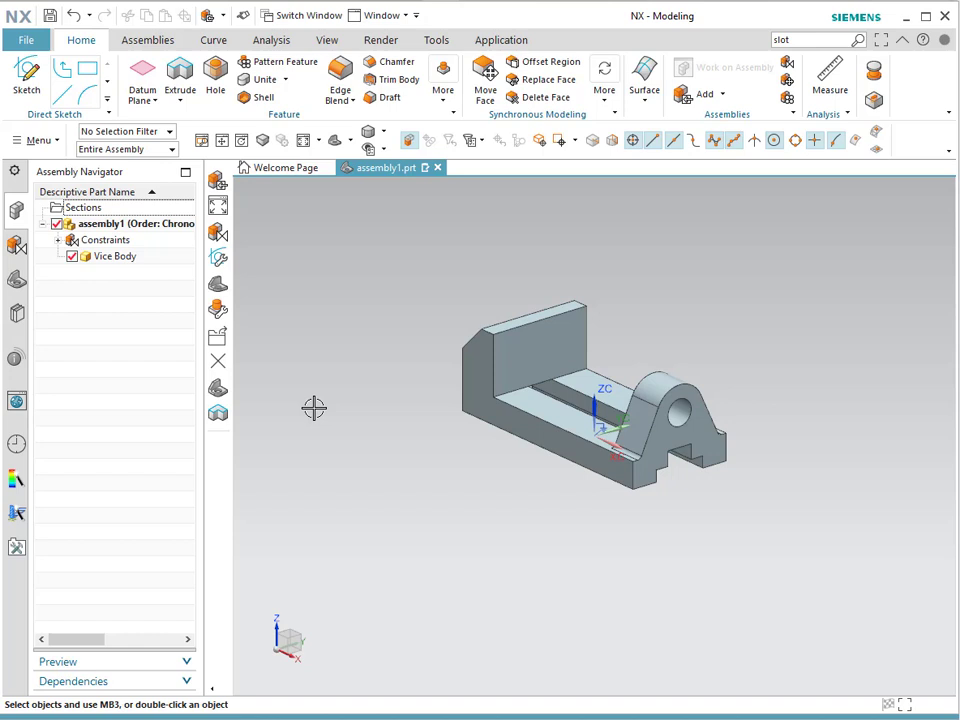
Load Vice Jaw.prt from the Lecture 8 folder as the next component to add.
click(149, 43)
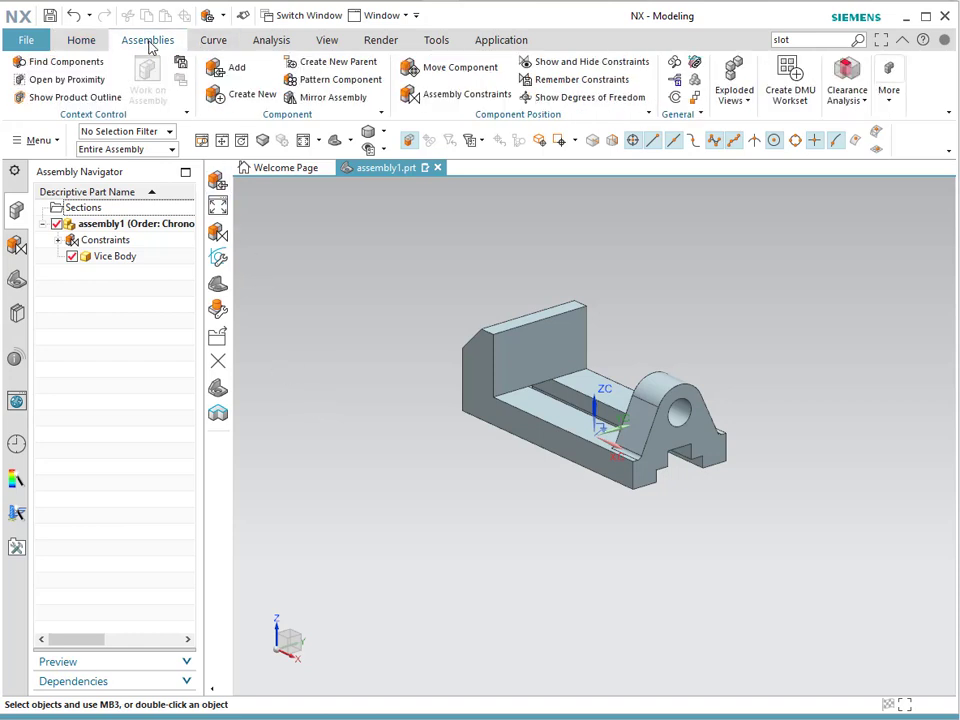
click(232, 67)
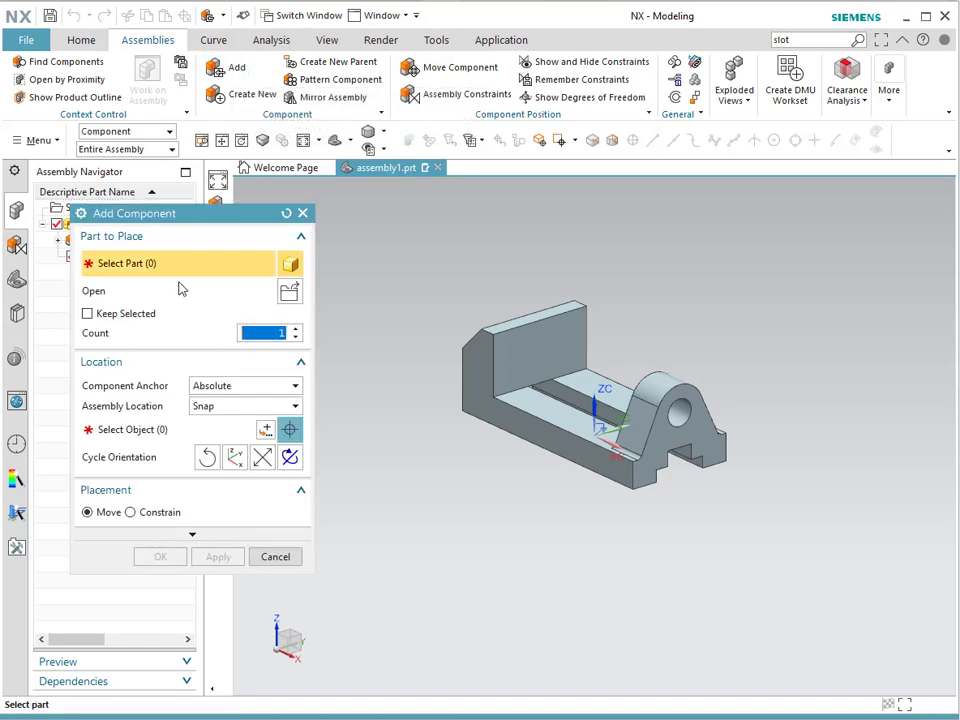
click(289, 295)
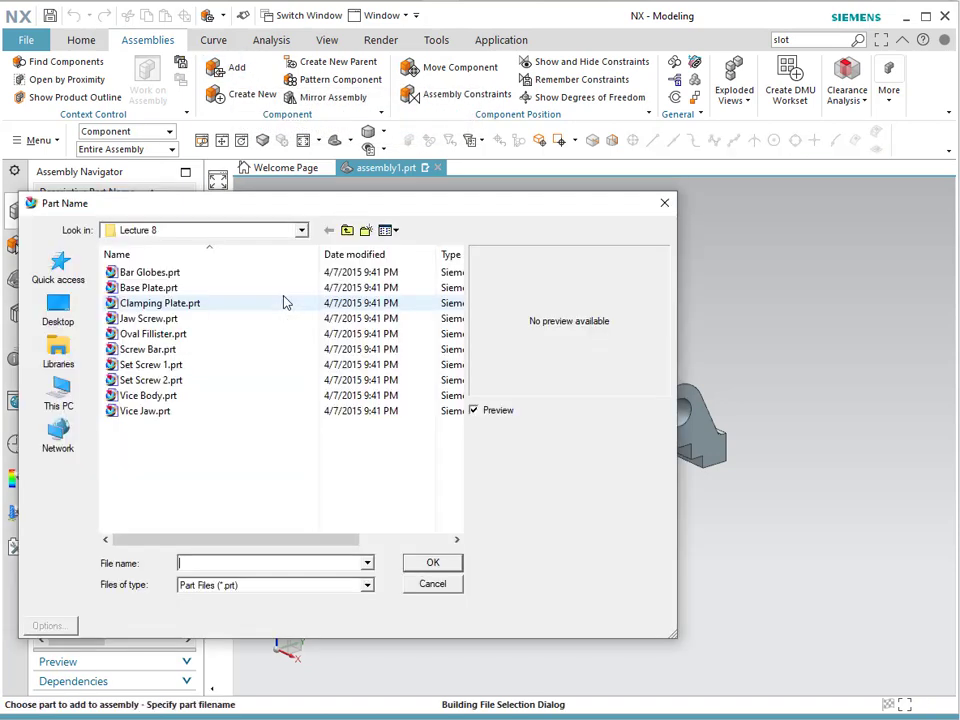
click(152, 411)
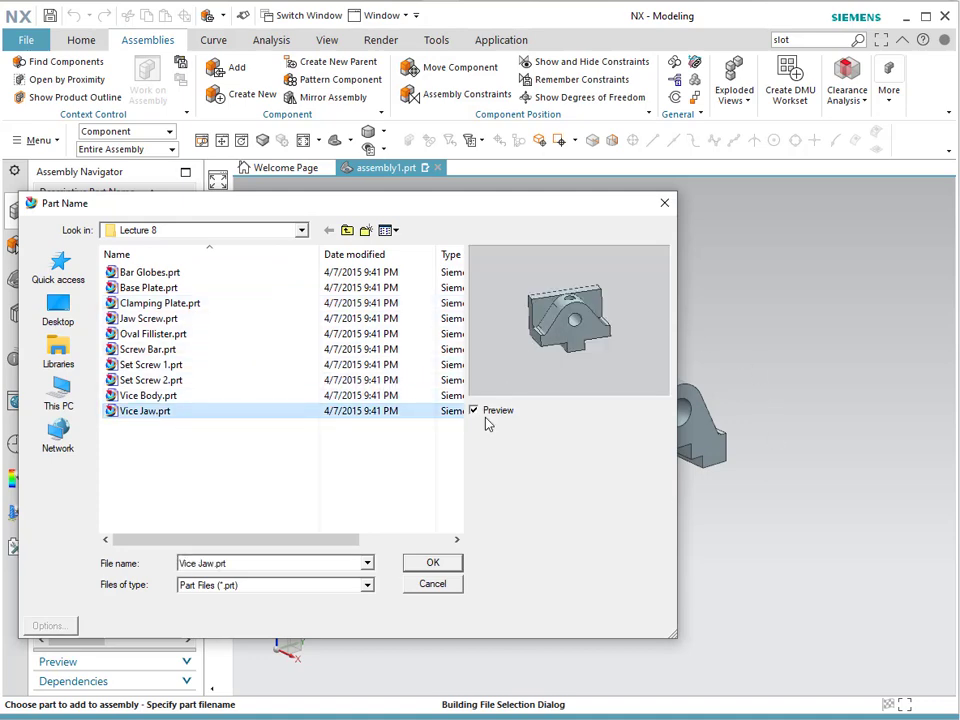
click(437, 565)
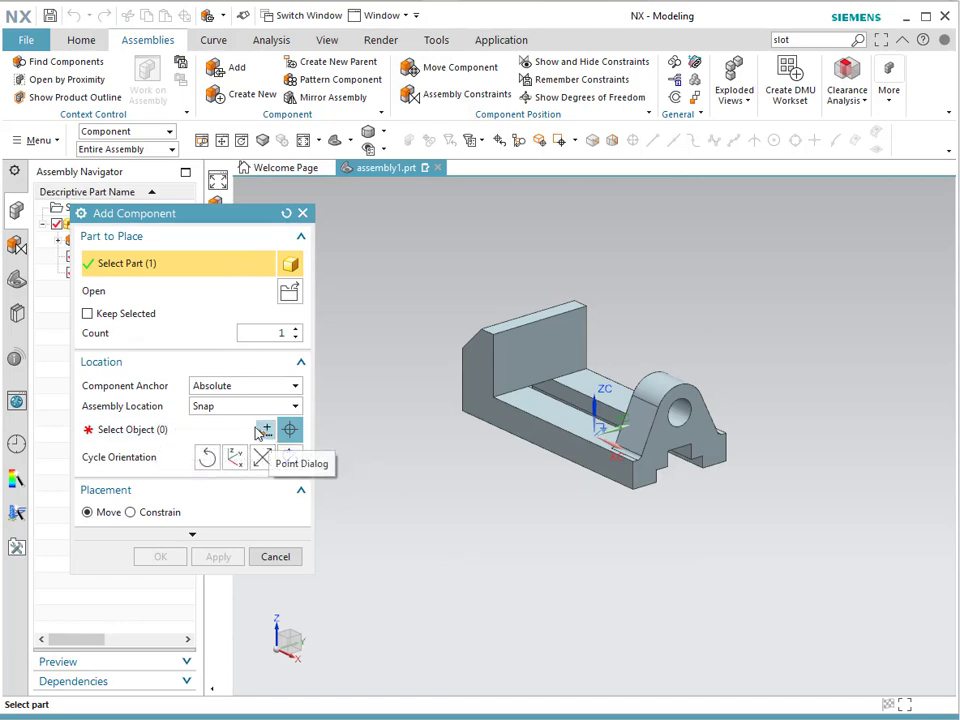
Place the vice jaw in open space in front of the vice body, at about X 58, Y -147, Z 0 mm.
click(190, 431)
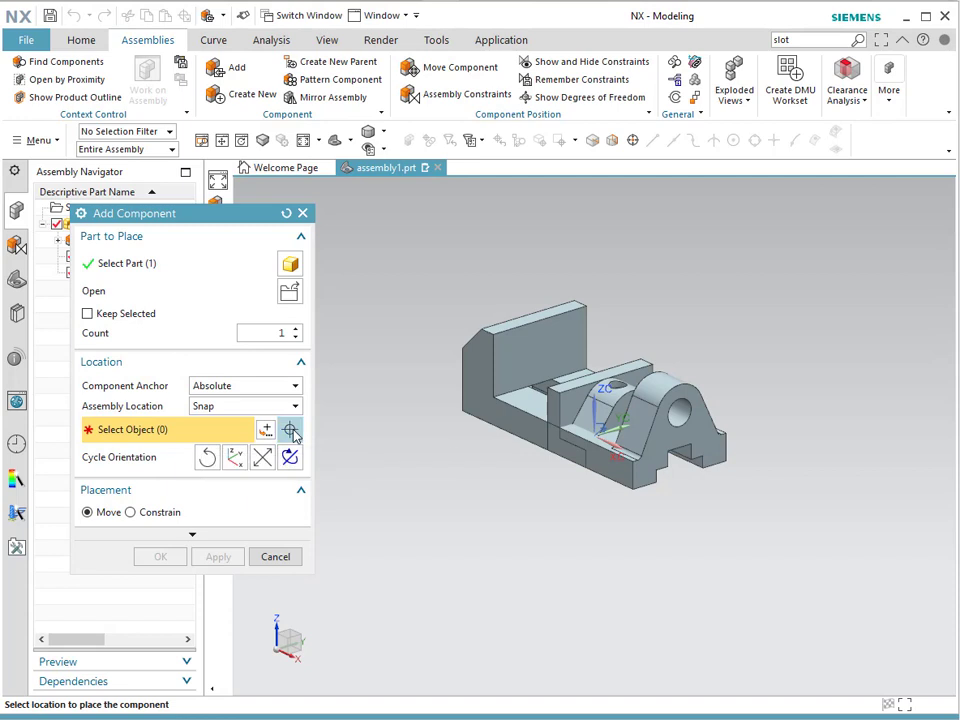
click(267, 432)
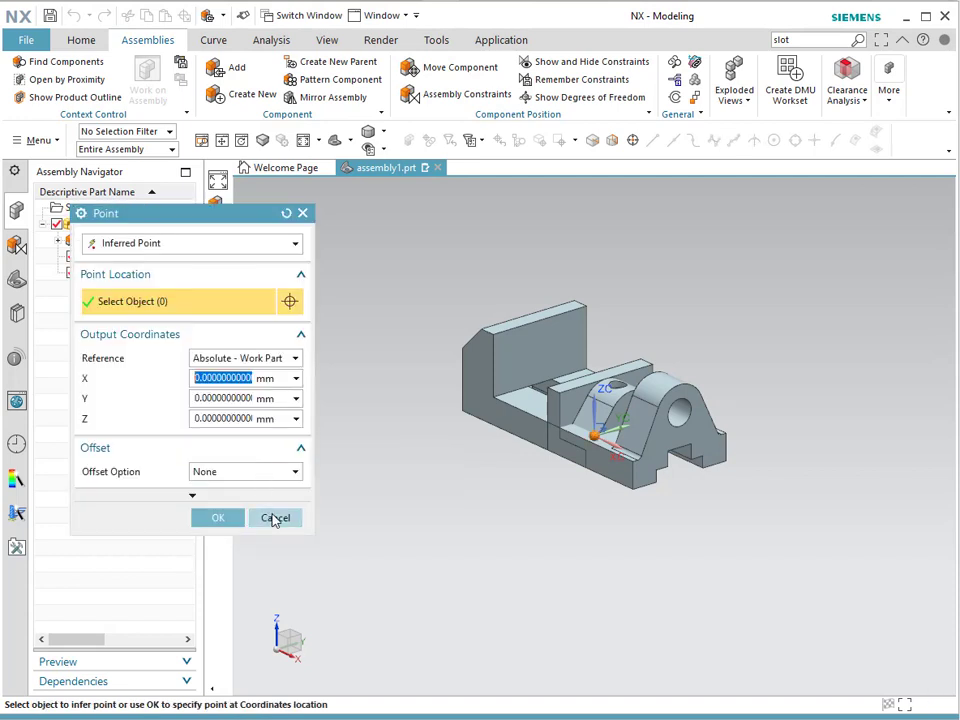
click(258, 358)
click(258, 370)
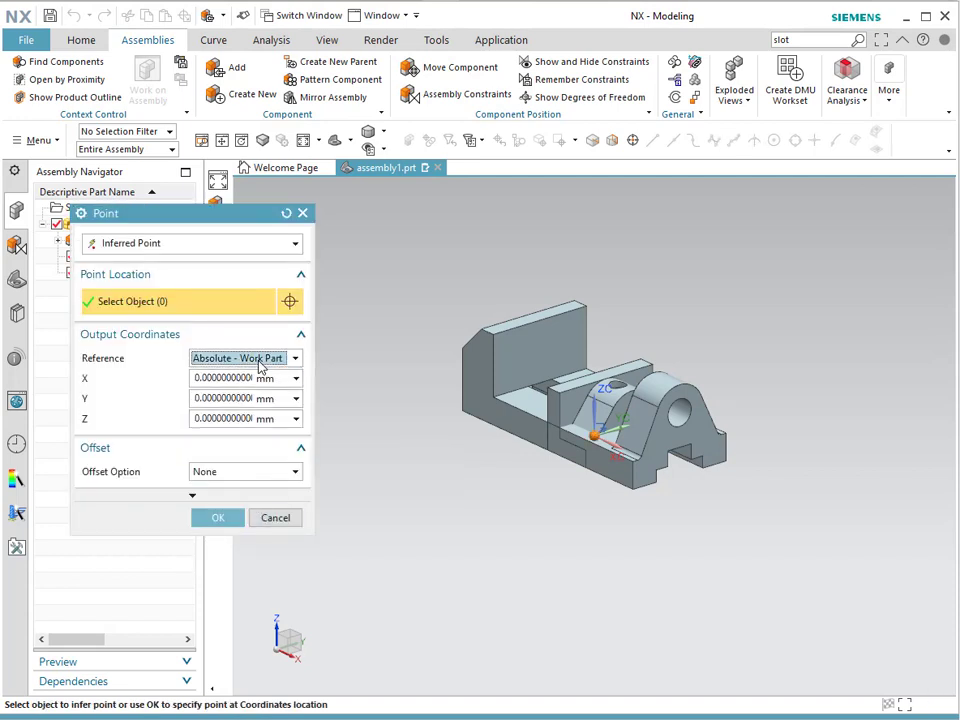
click(236, 244)
click(205, 261)
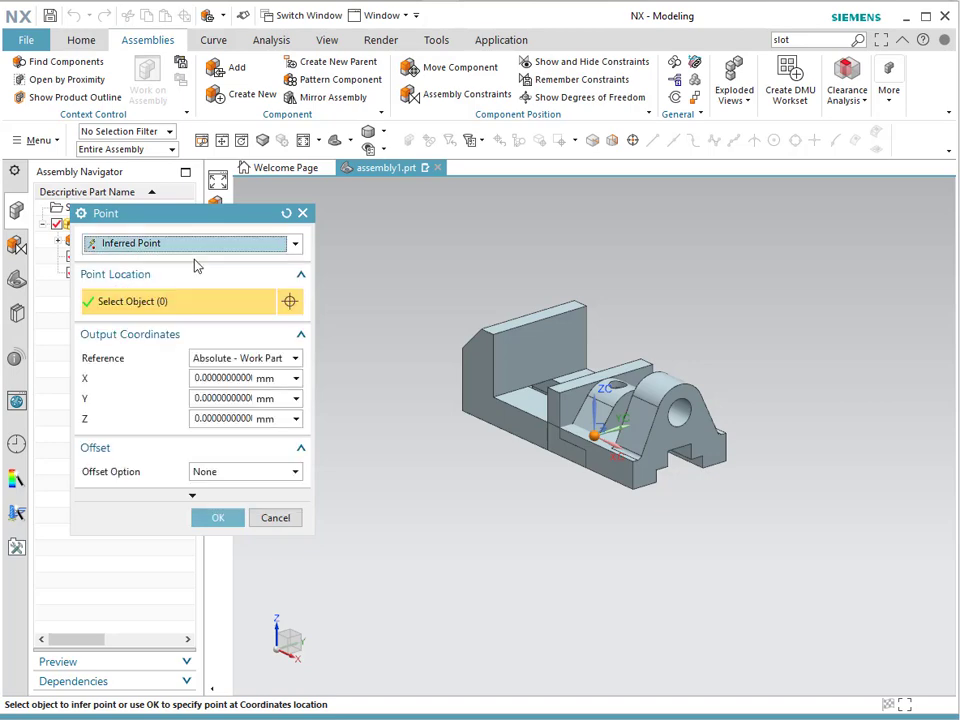
click(455, 530)
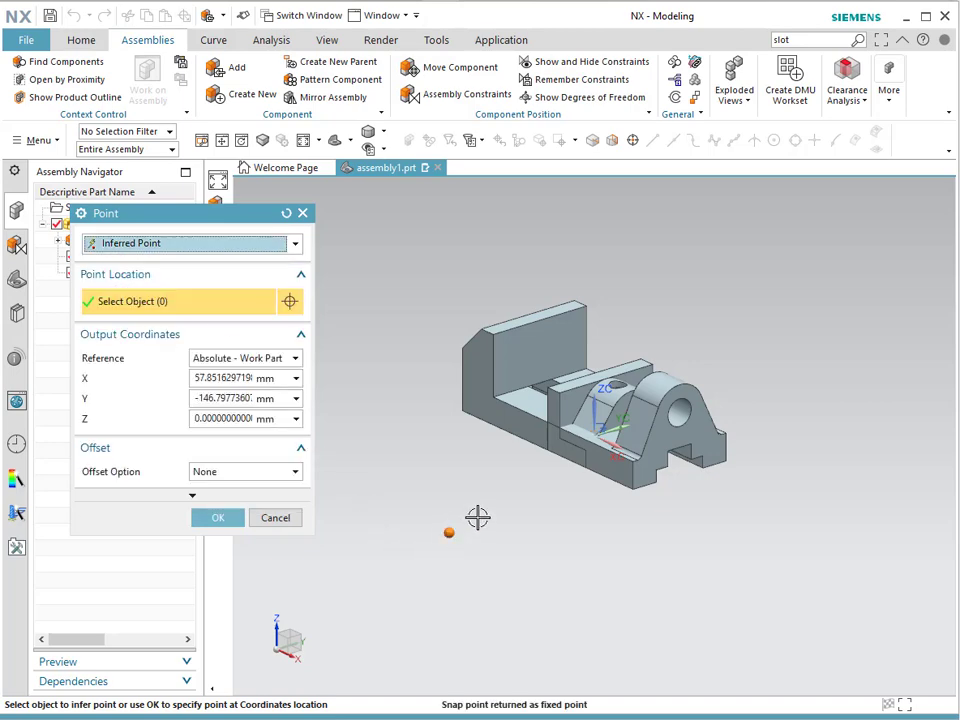
click(230, 518)
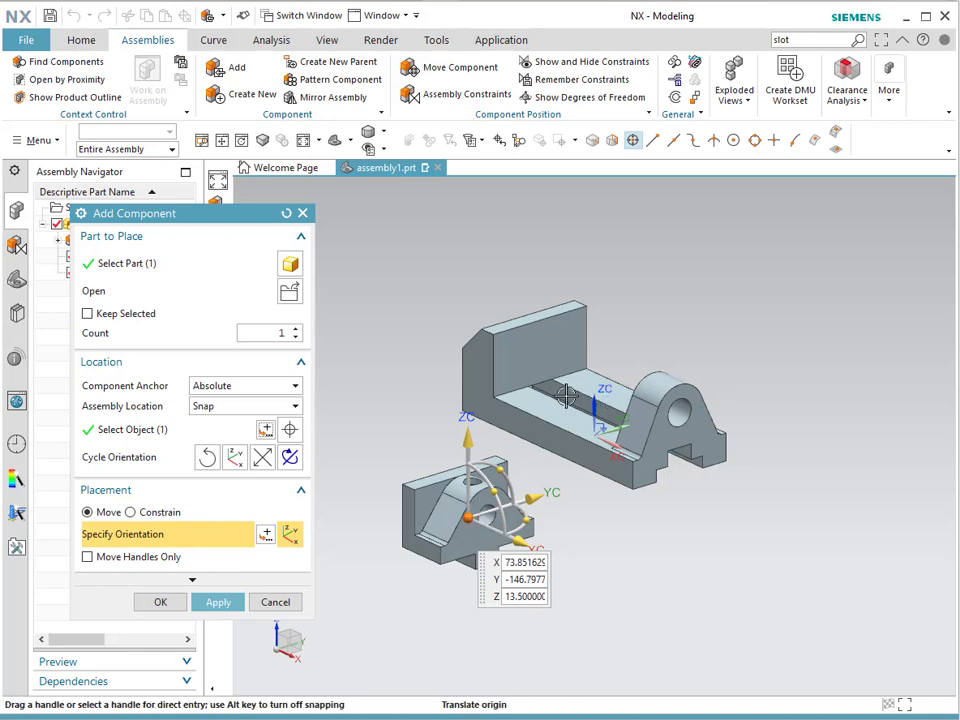
click(160, 601)
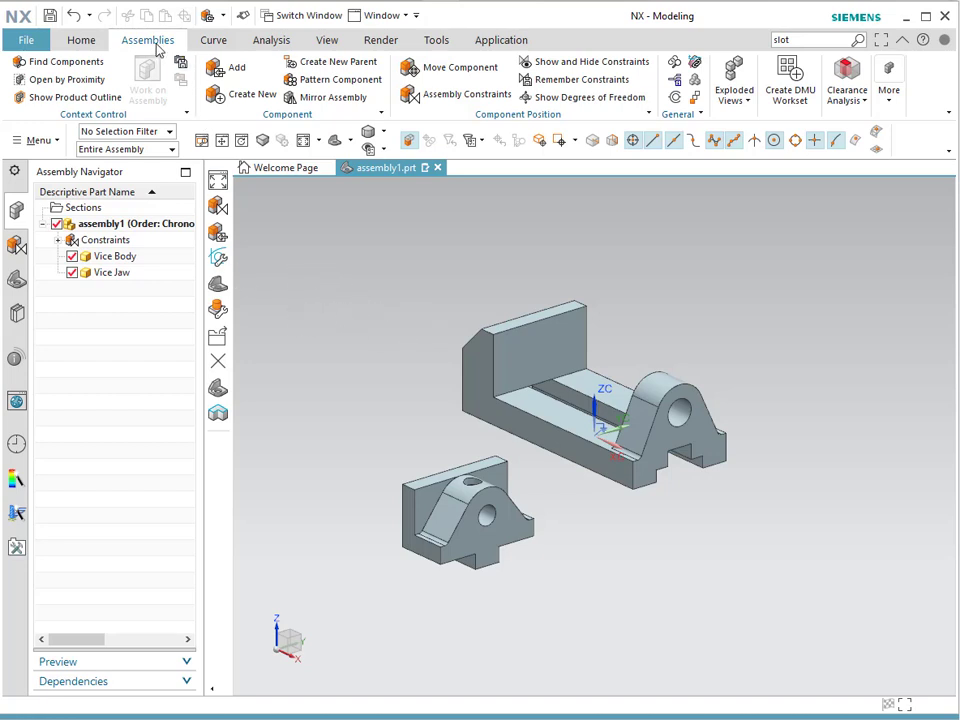
Add a Touch constraint between the vice body's upper sliding face and the underside face of the vice jaw.
click(455, 98)
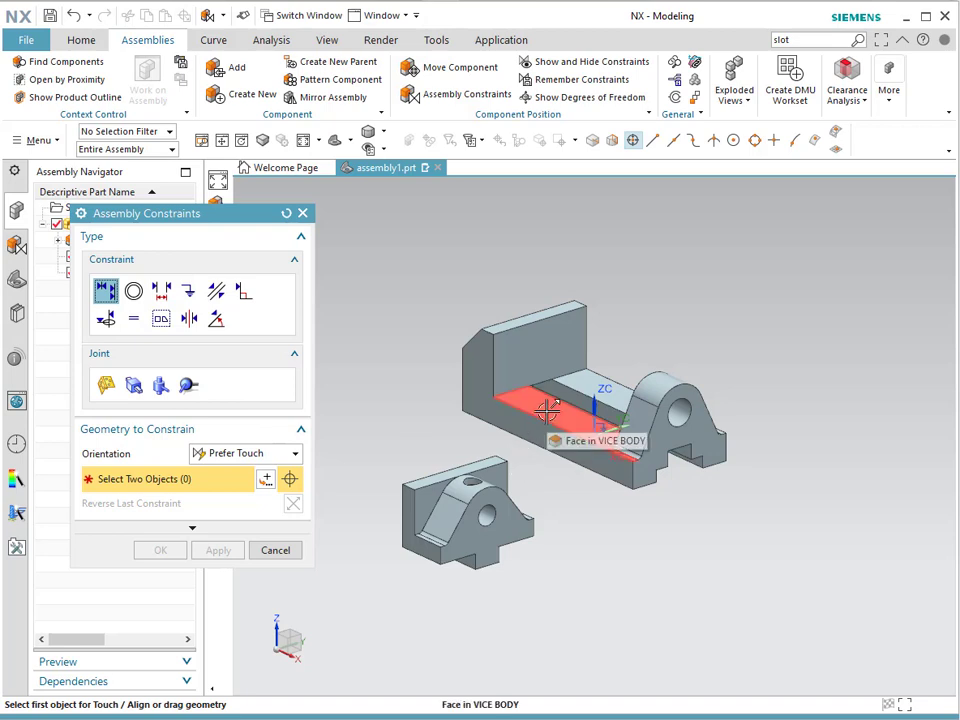
middle_drag(414, 604, 422, 465)
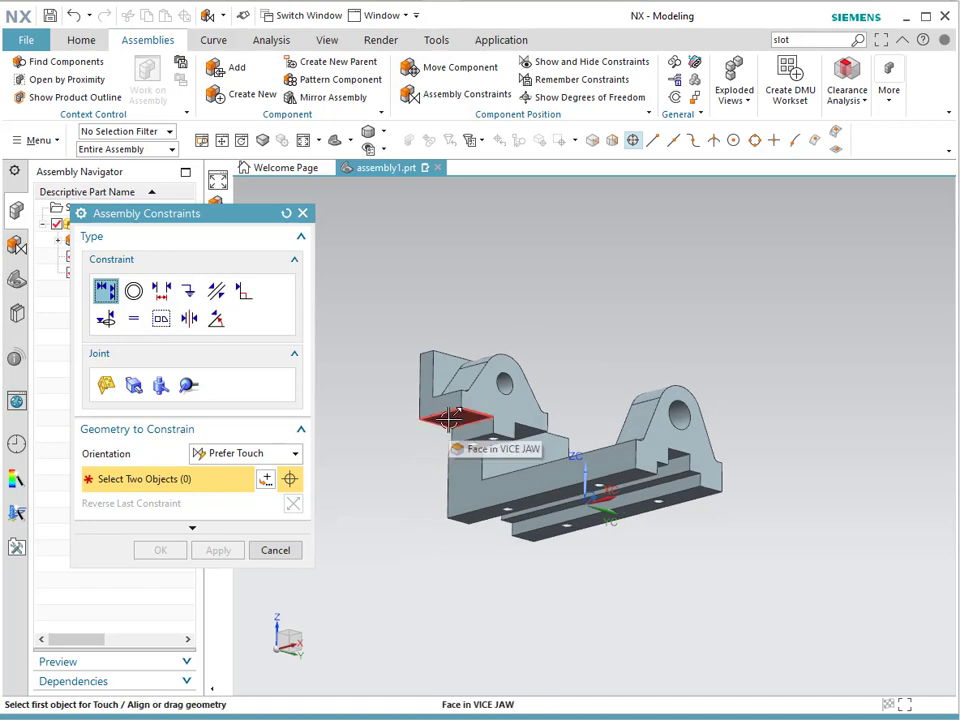
middle_drag(572, 328, 551, 376)
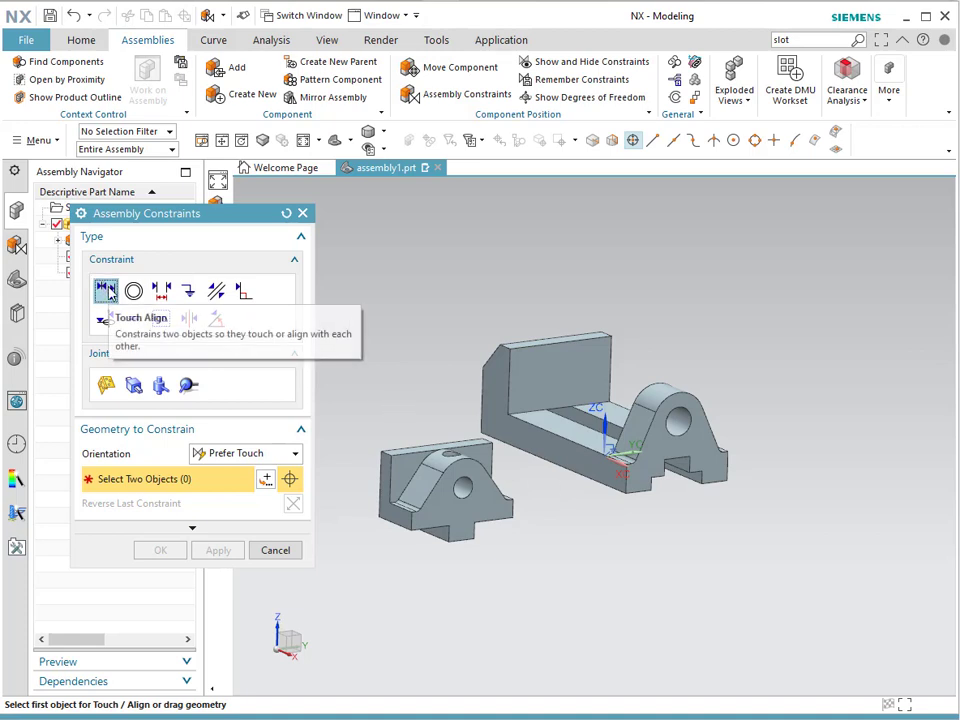
click(240, 453)
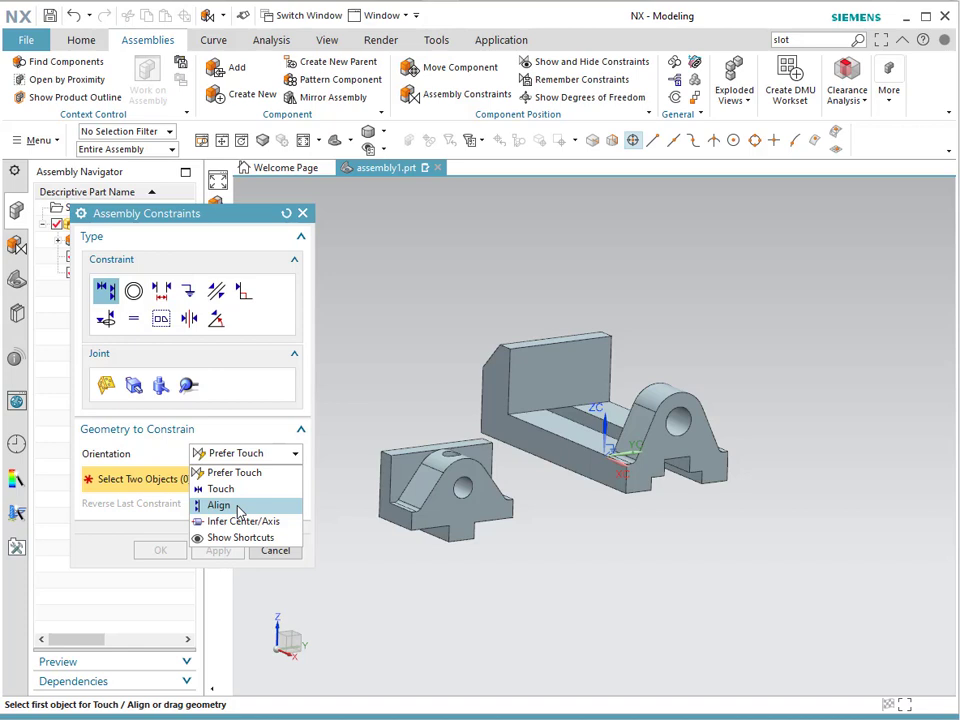
click(225, 490)
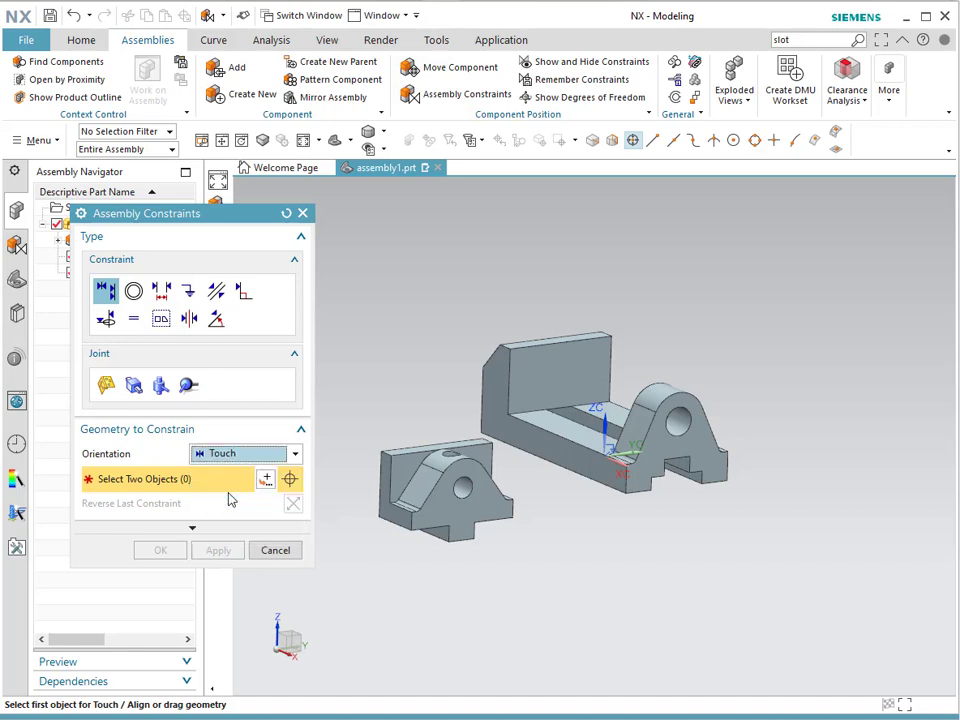
click(553, 421)
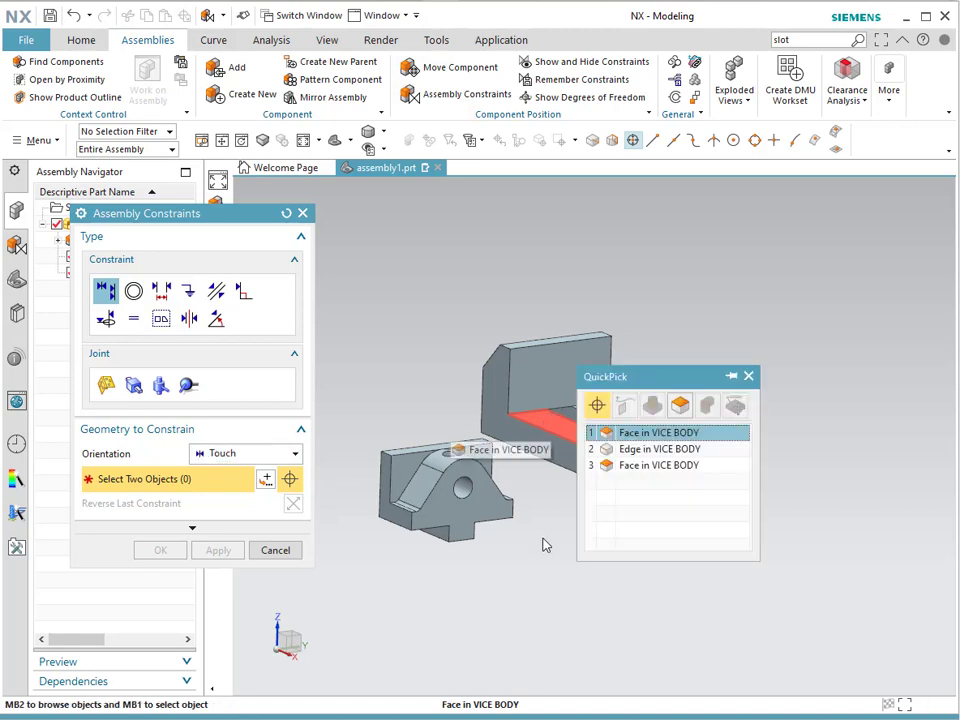
click(655, 431)
middle_drag(525, 558, 525, 542)
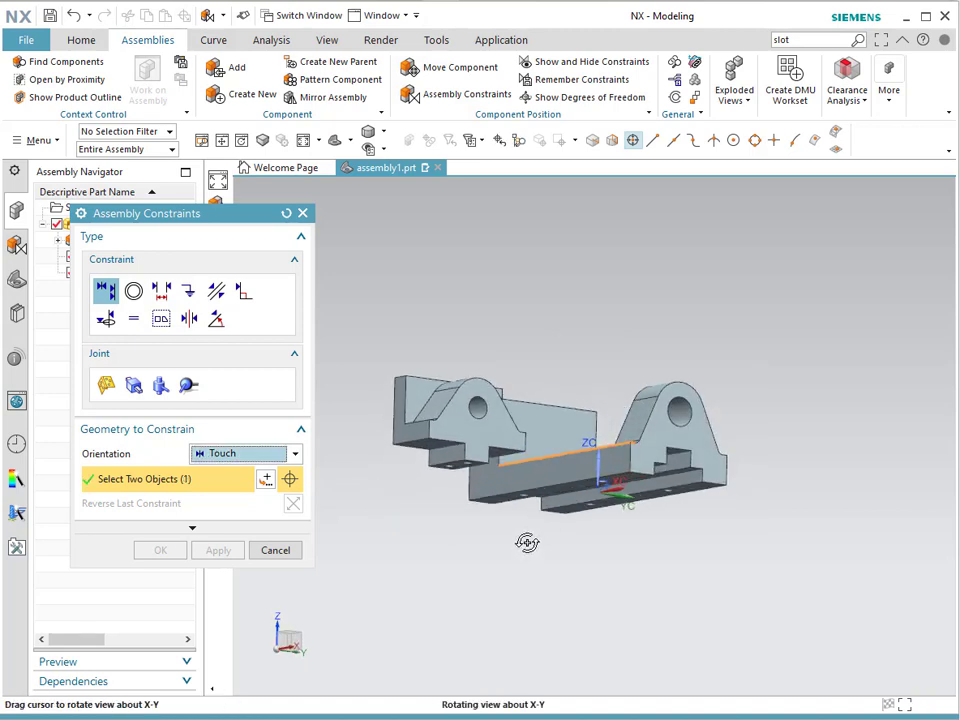
click(424, 446)
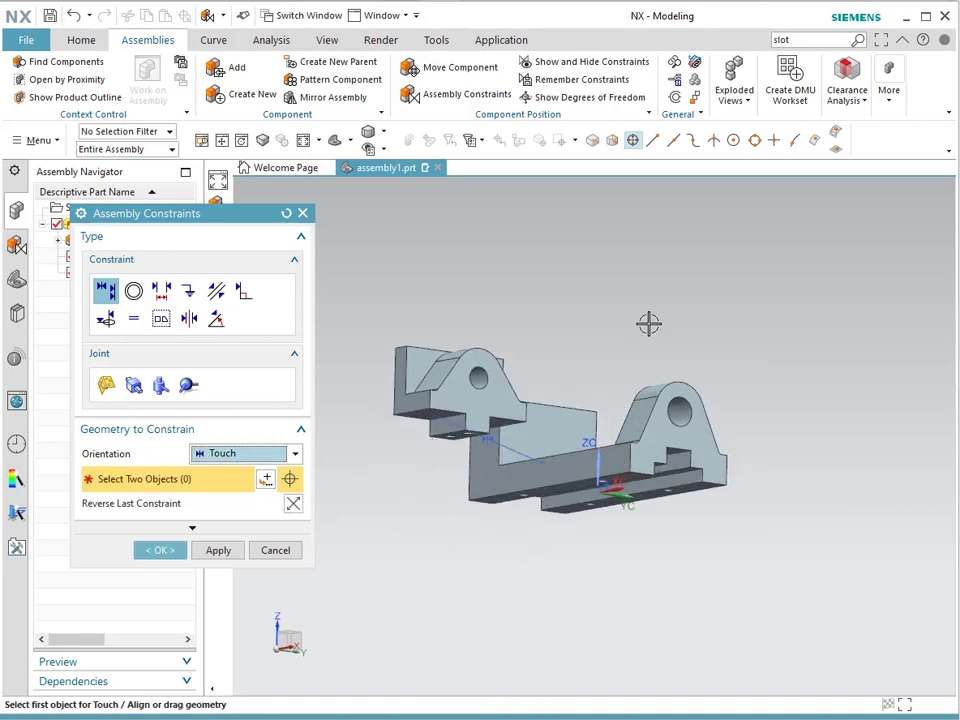
Accept the Touch constraint between the vice jaw and the vice body and inspect how the two parts sit.
middle_drag(570, 345, 347, 439)
click(160, 550)
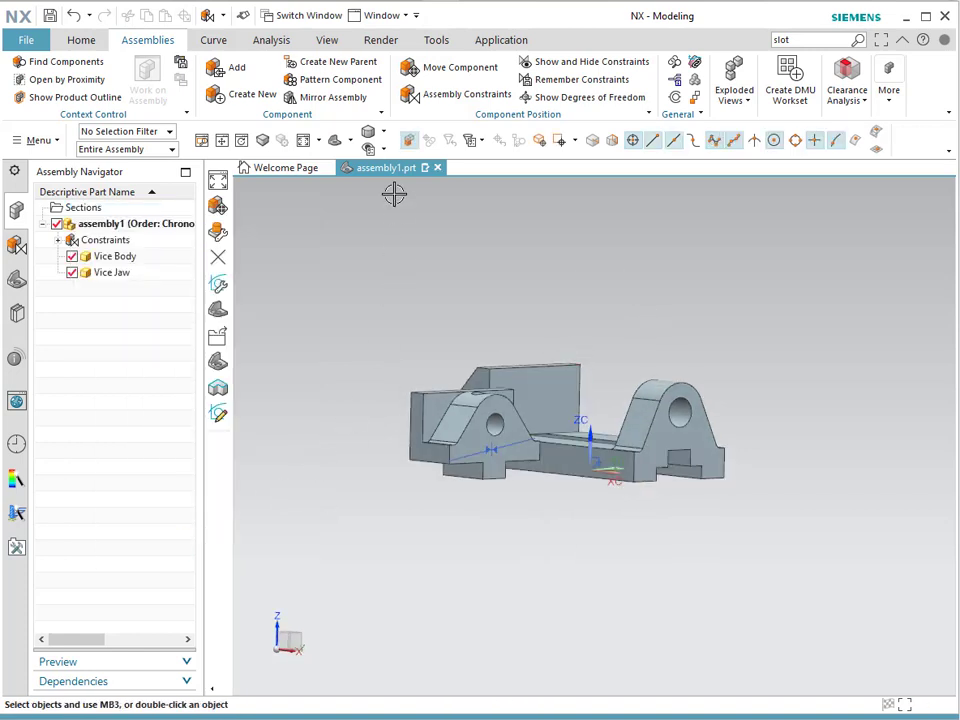
click(350, 140)
click(364, 190)
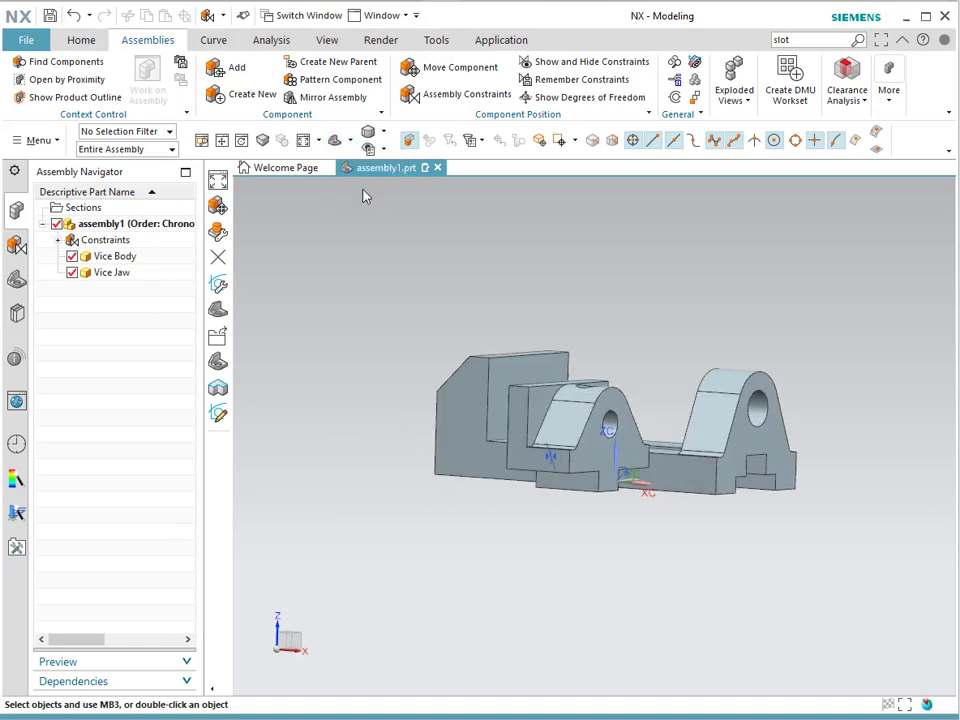
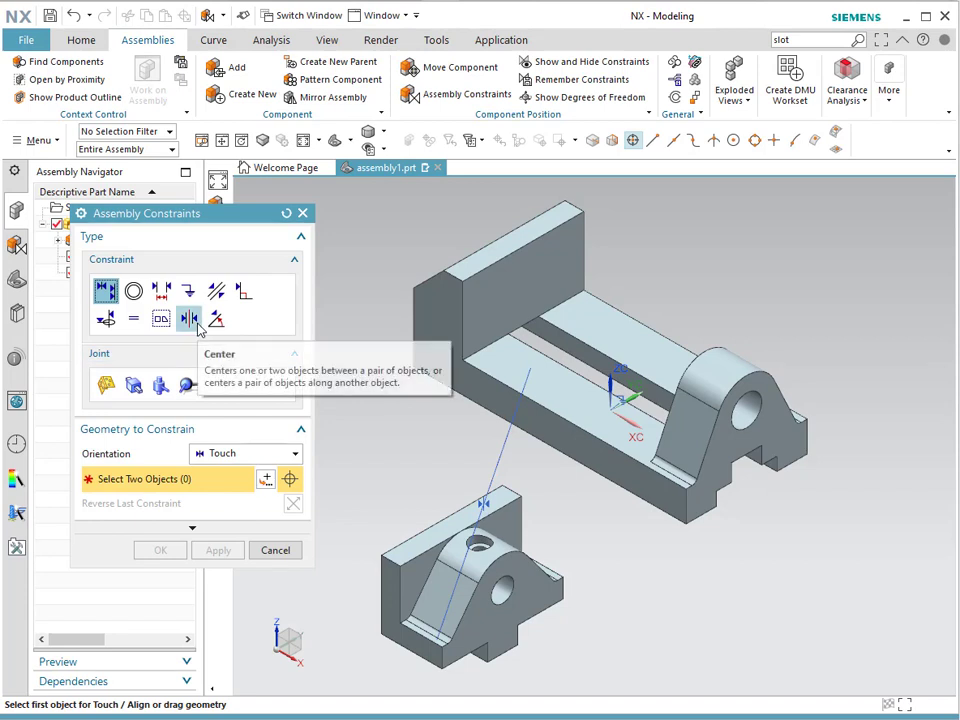
Add a 2 to 2 Center constraint between the vice body slot's two side faces and the side faces of the vice jaw's lower guide.
click(190, 320)
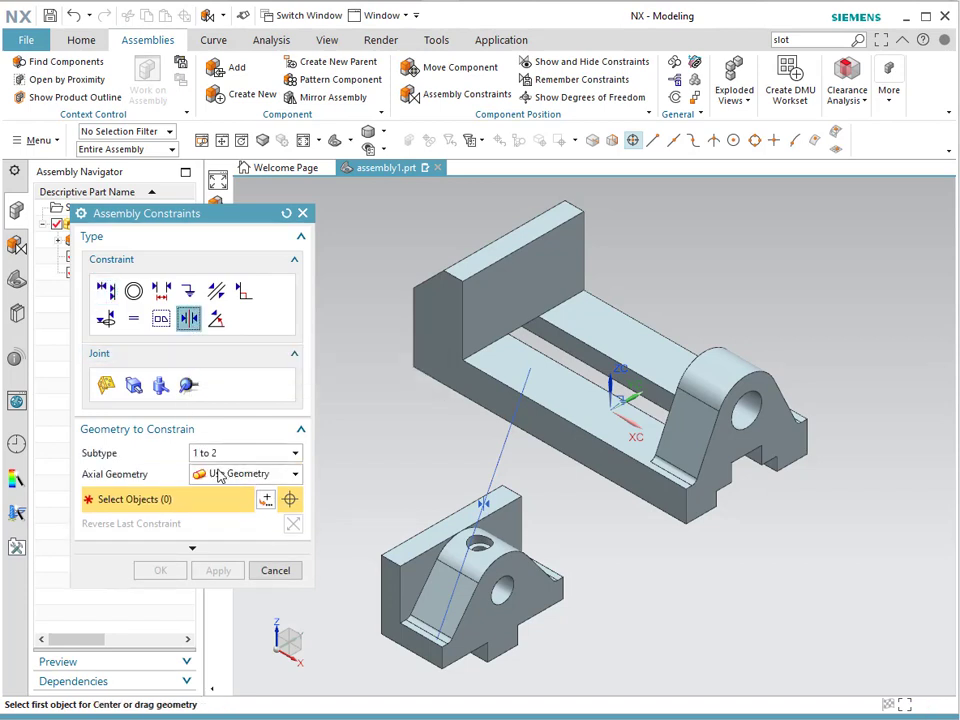
click(231, 458)
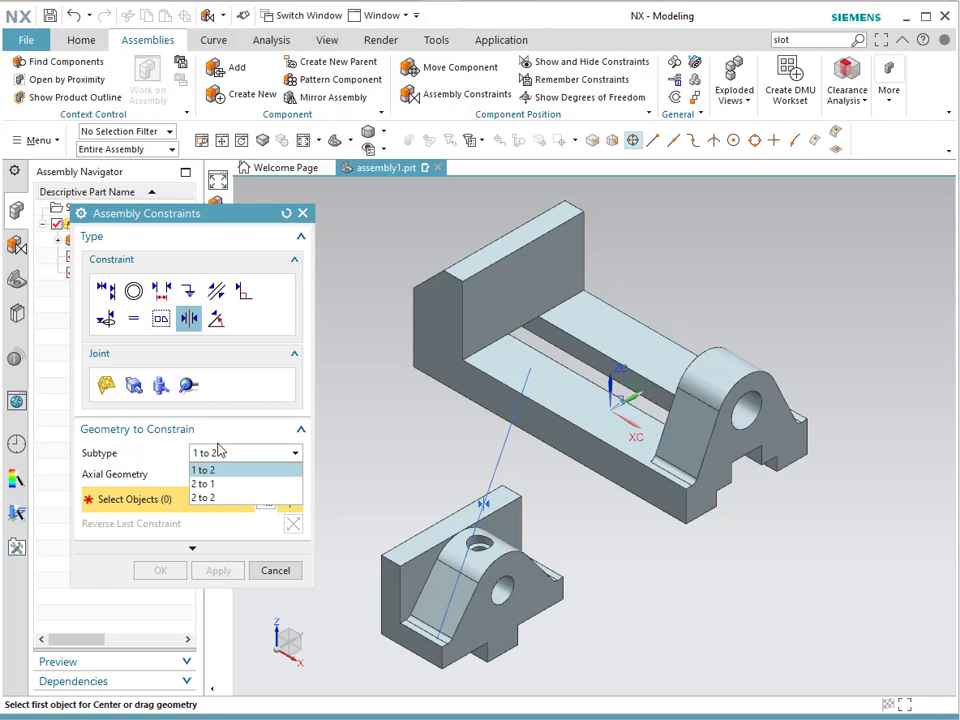
click(202, 498)
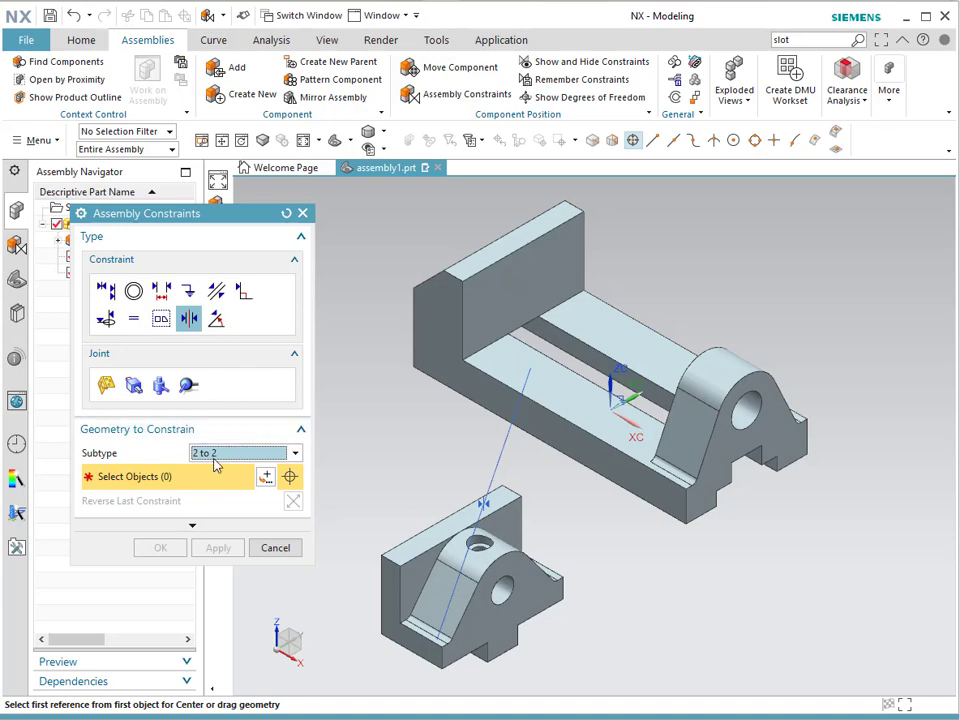
click(578, 358)
middle_drag(759, 260, 663, 345)
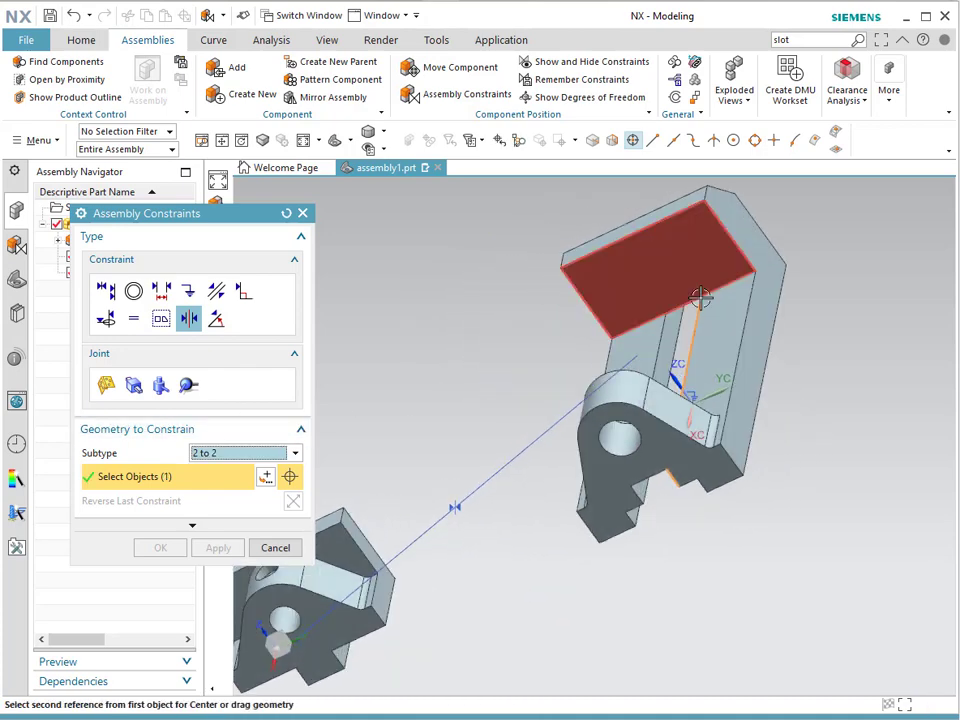
click(663, 348)
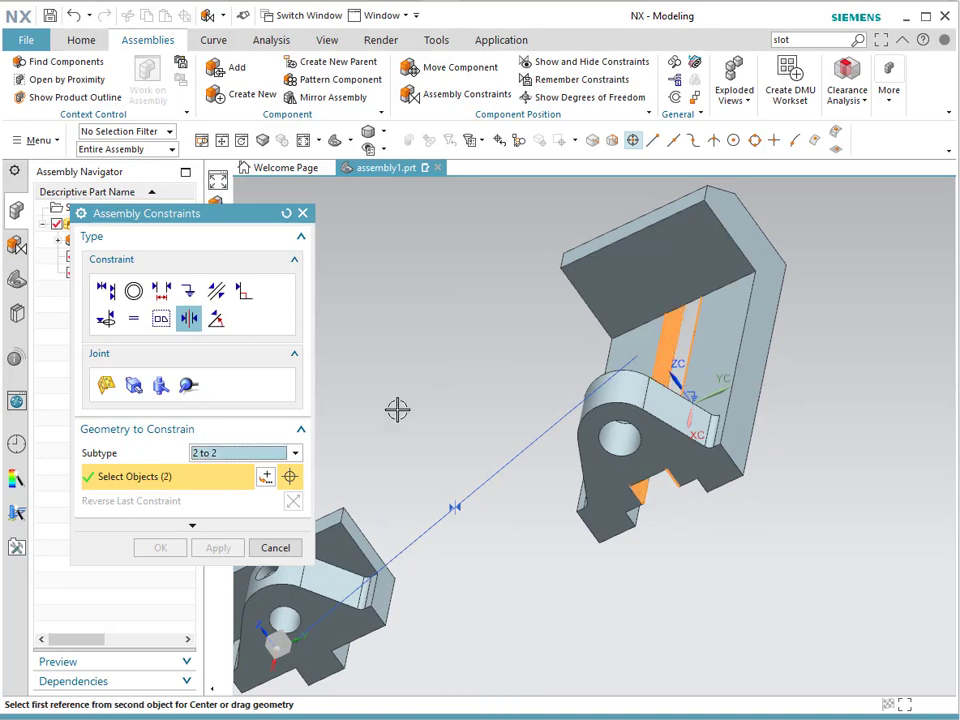
click(343, 652)
middle_drag(415, 417, 530, 470)
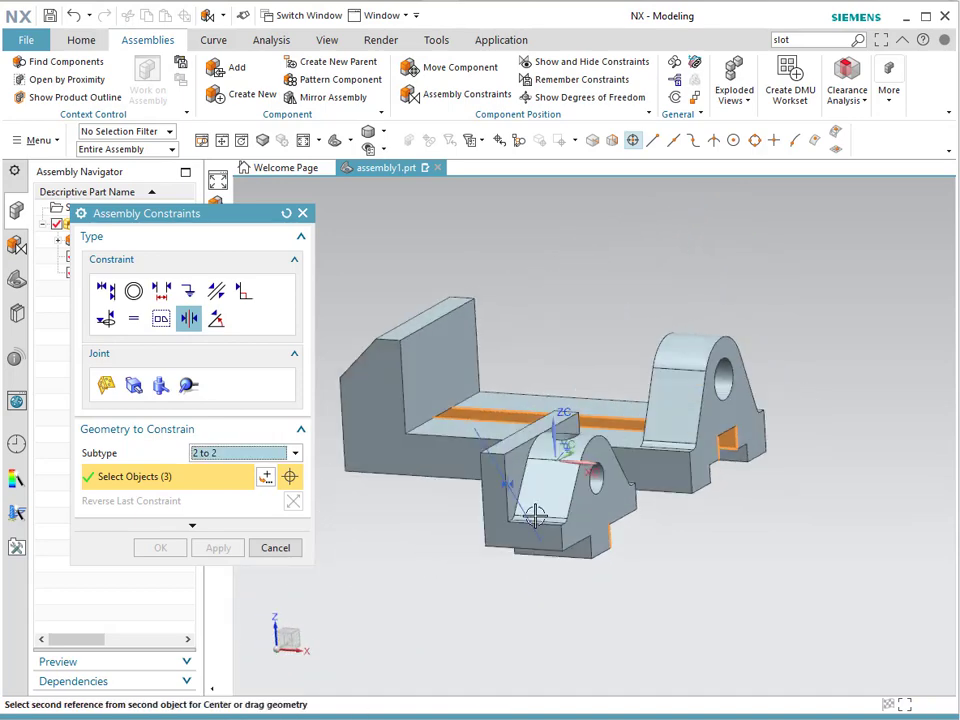
click(580, 548)
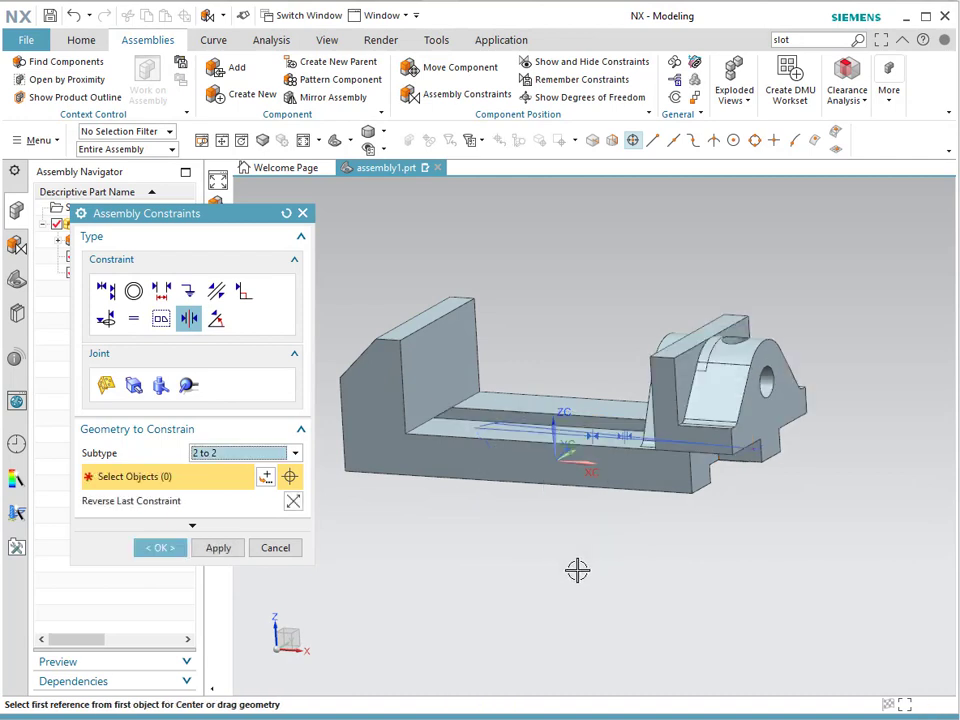
click(161, 549)
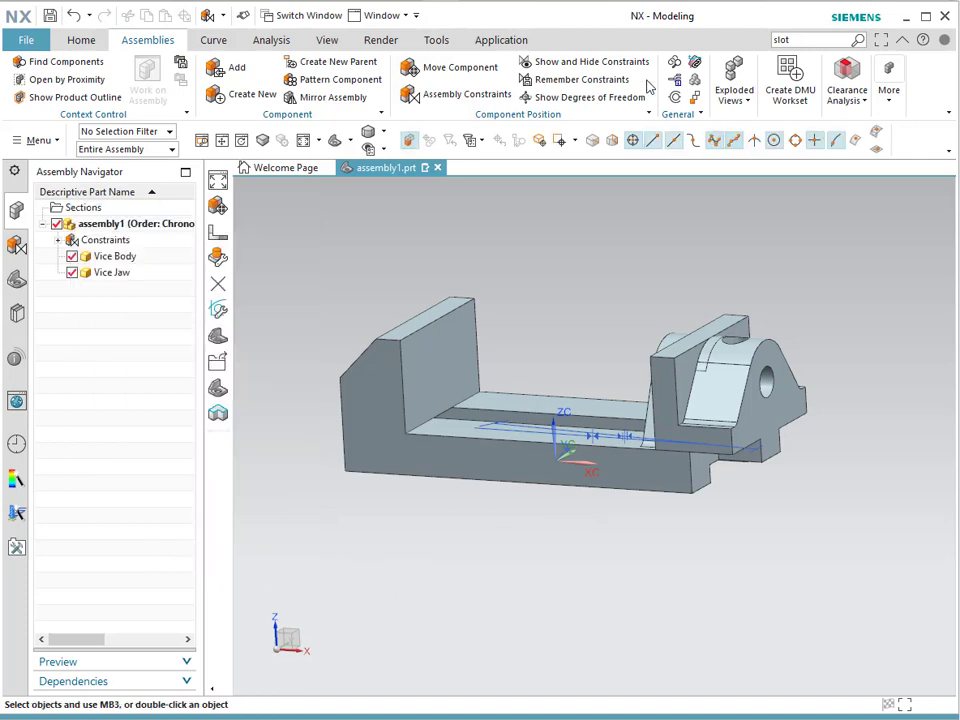
Slide the vice jaw along the X axis to about X 9 mm using Move Component with Dynamic motion, and try rotating it.
click(338, 140)
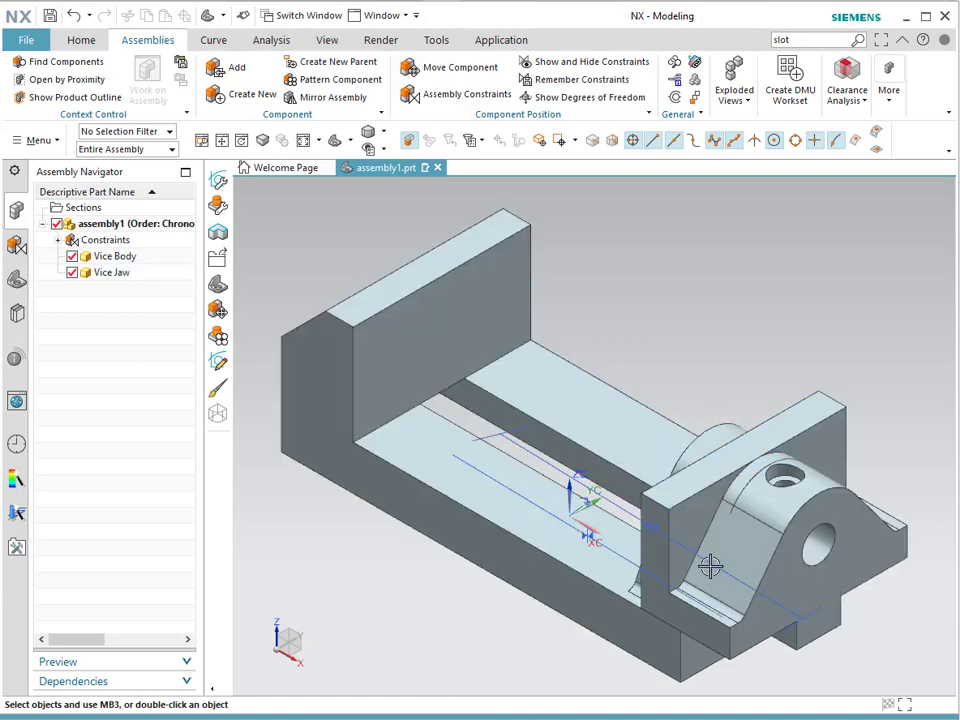
click(441, 74)
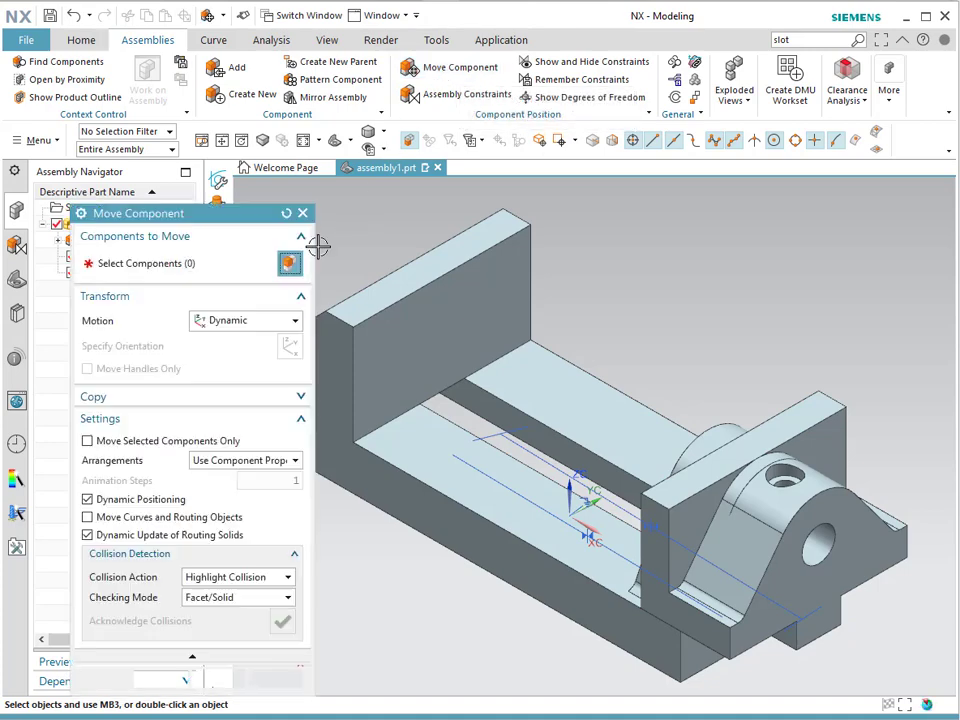
click(750, 512)
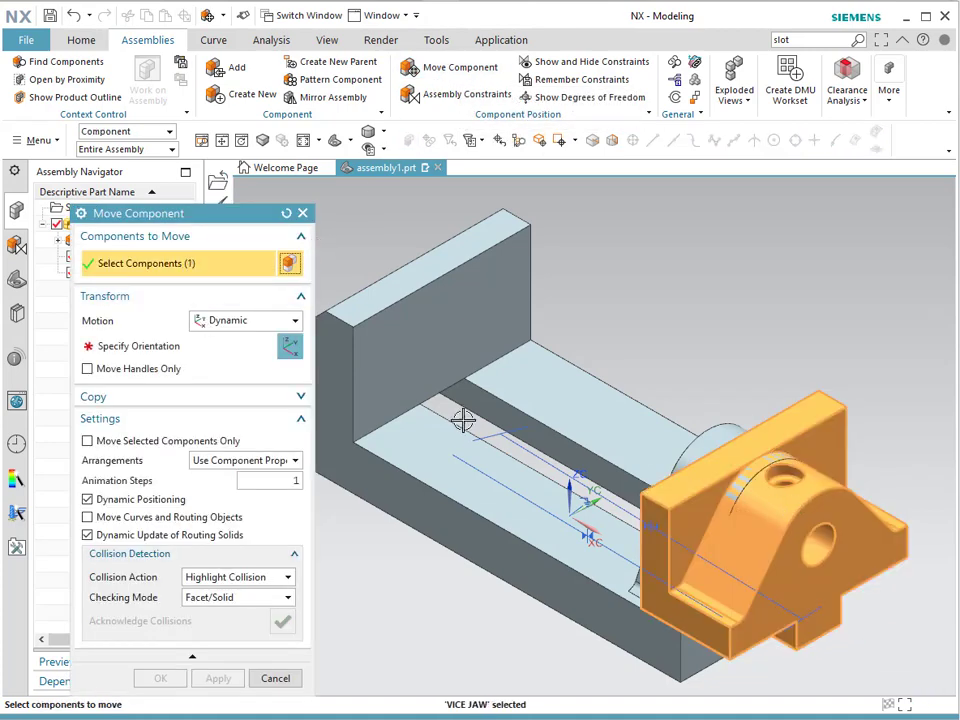
click(174, 359)
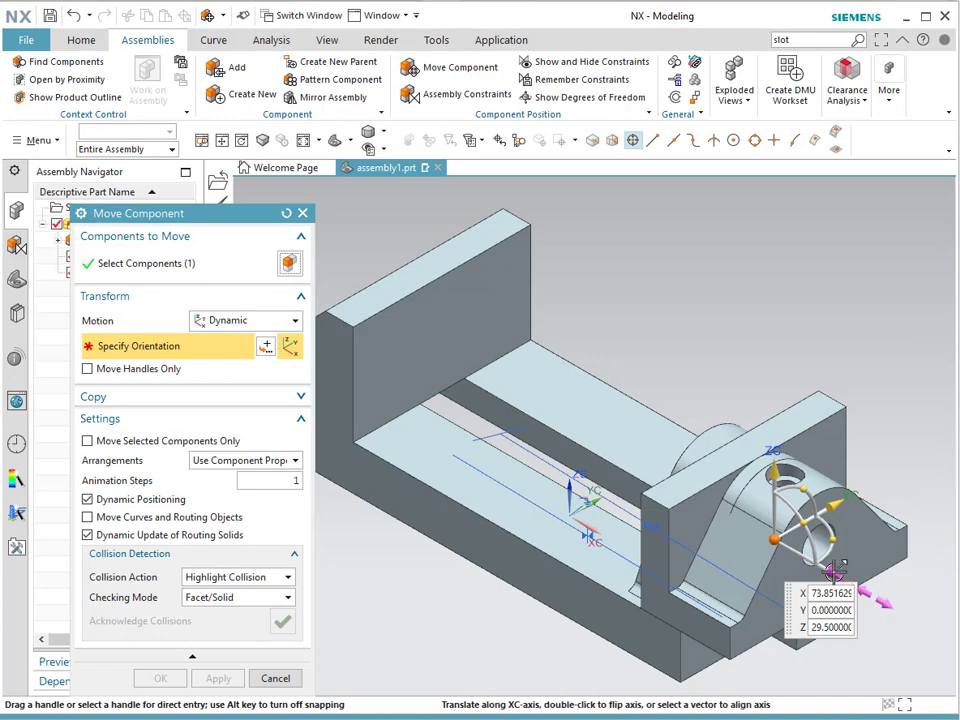
drag(852, 591, 701, 351)
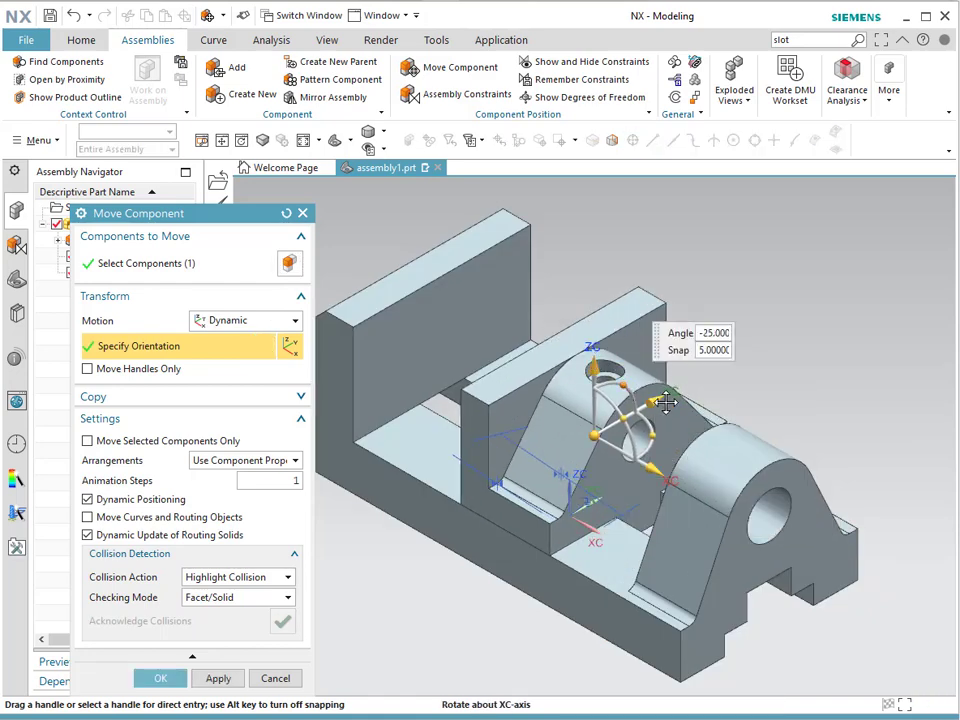
mouse_move(659, 436)
mouse_down()
mouse_move(673, 468)
mouse_move(647, 530)
mouse_move(662, 425)
mouse_up()
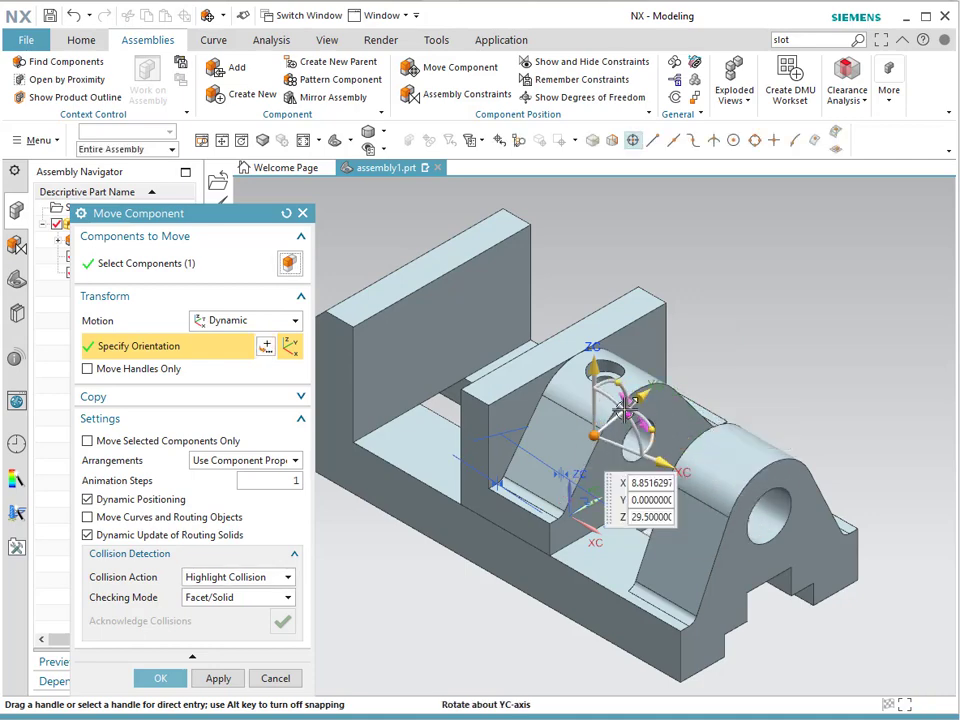
drag(592, 442, 655, 420)
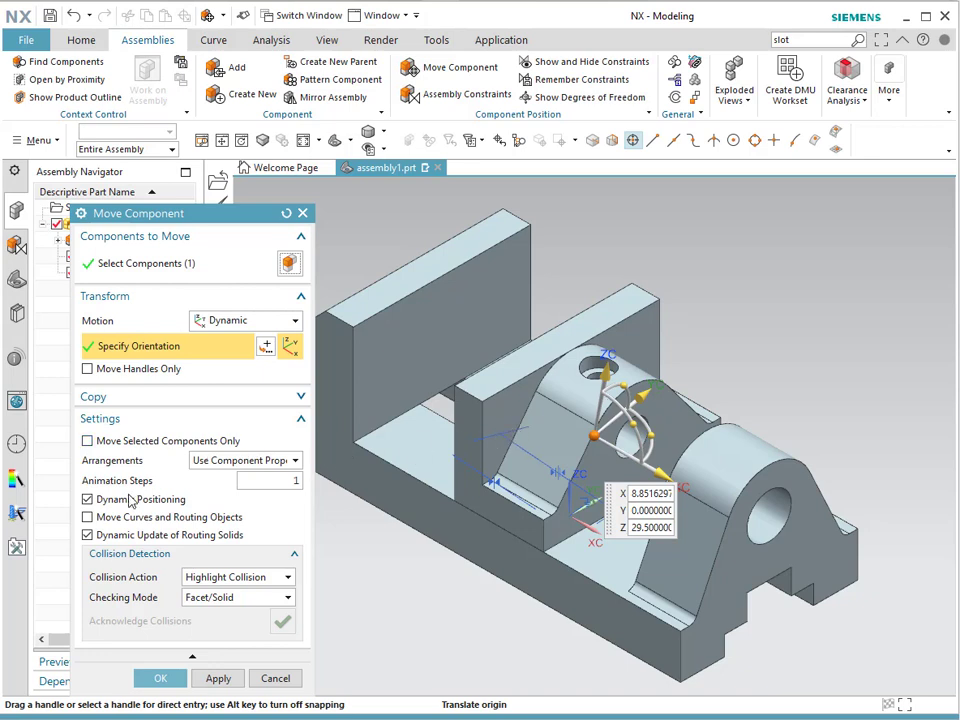
Set the collision action to None and move the vice jaw closer to the fixed jaw, to about X -6 mm.
click(255, 578)
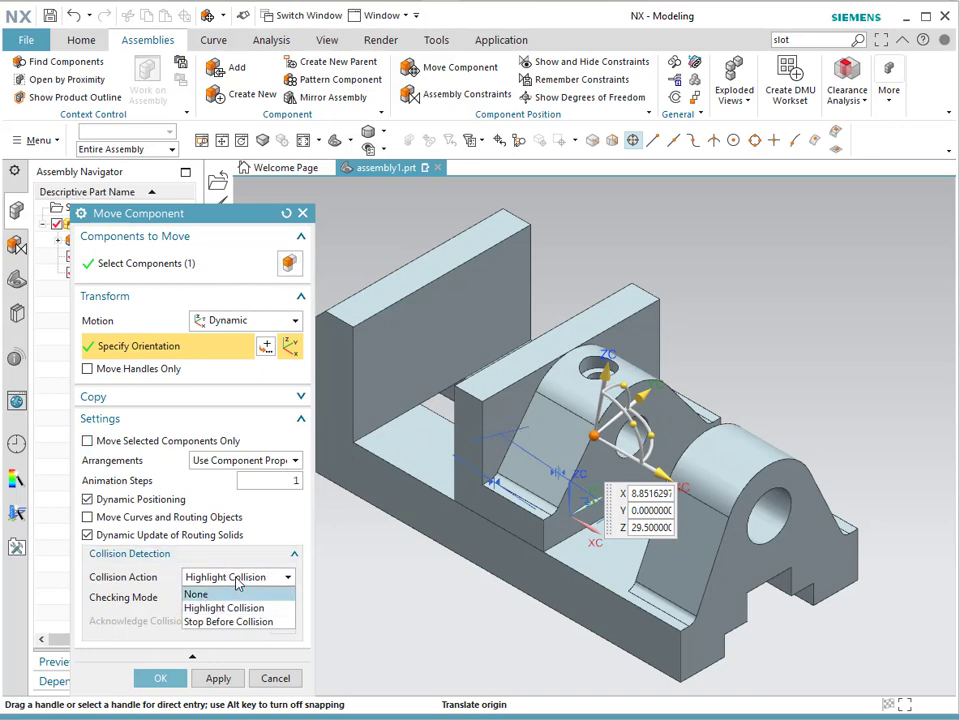
click(197, 595)
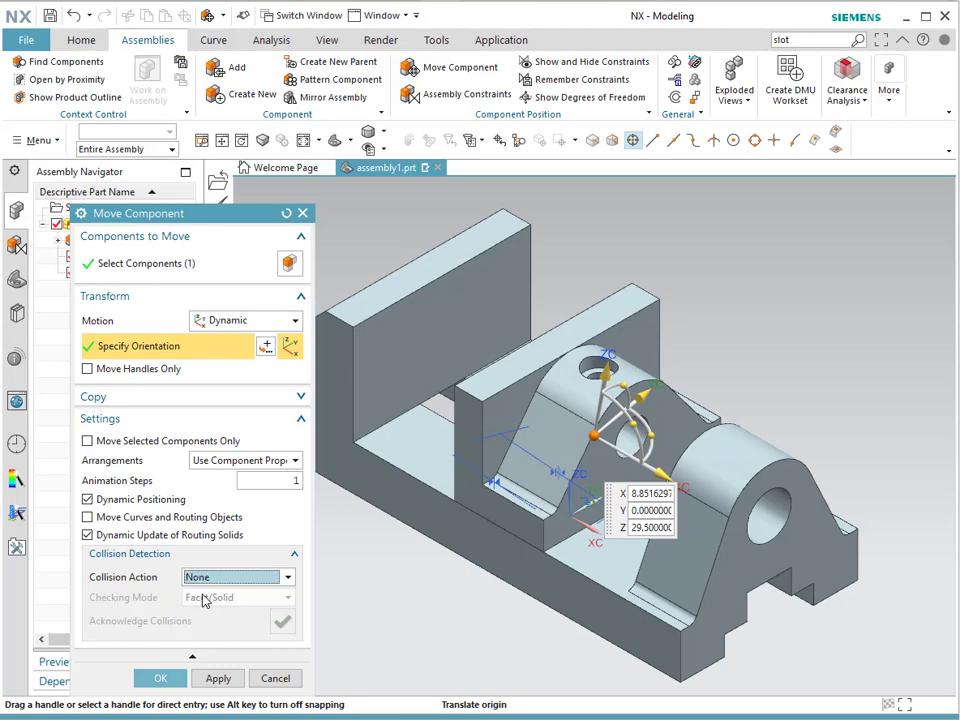
drag(652, 466, 680, 480)
drag(600, 440, 546, 408)
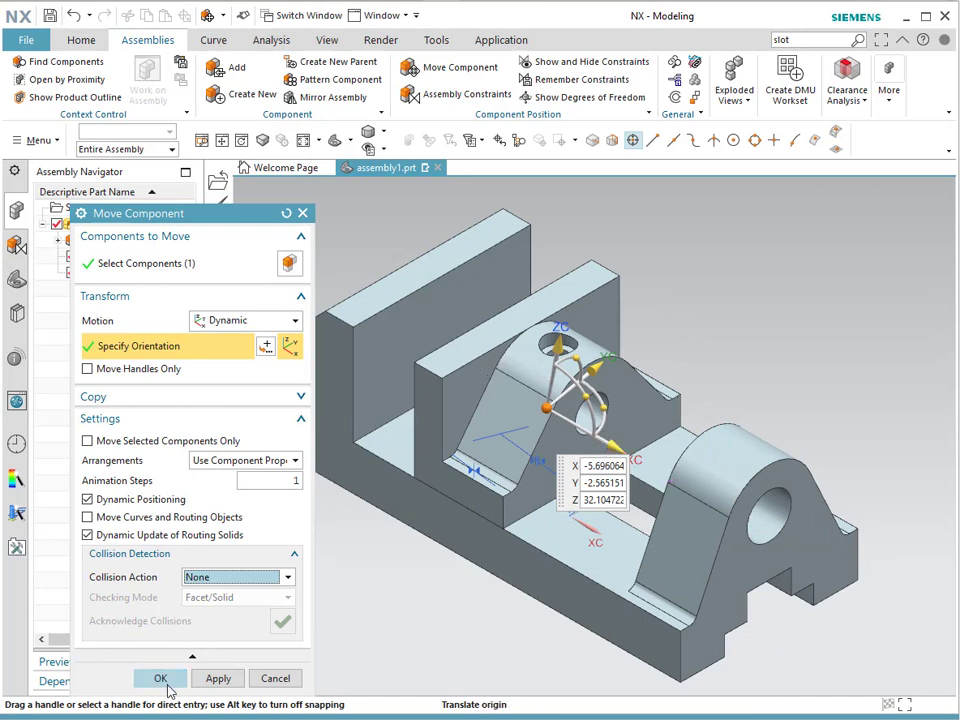
click(161, 679)
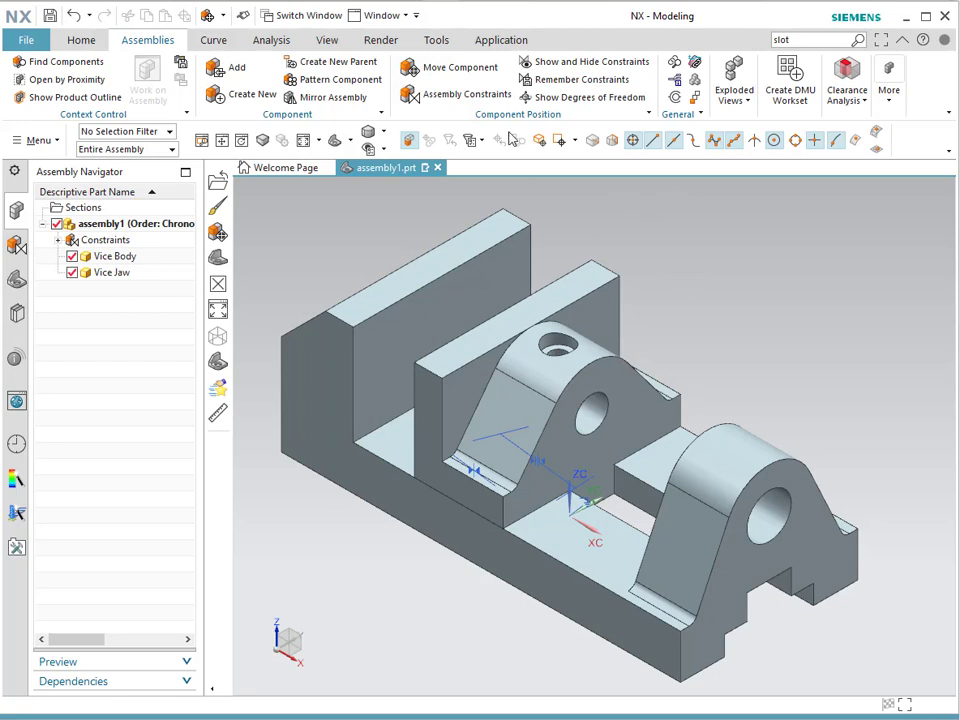
Load Jaw Screw.prt from the Lecture 8 folder as the next component to add.
click(240, 72)
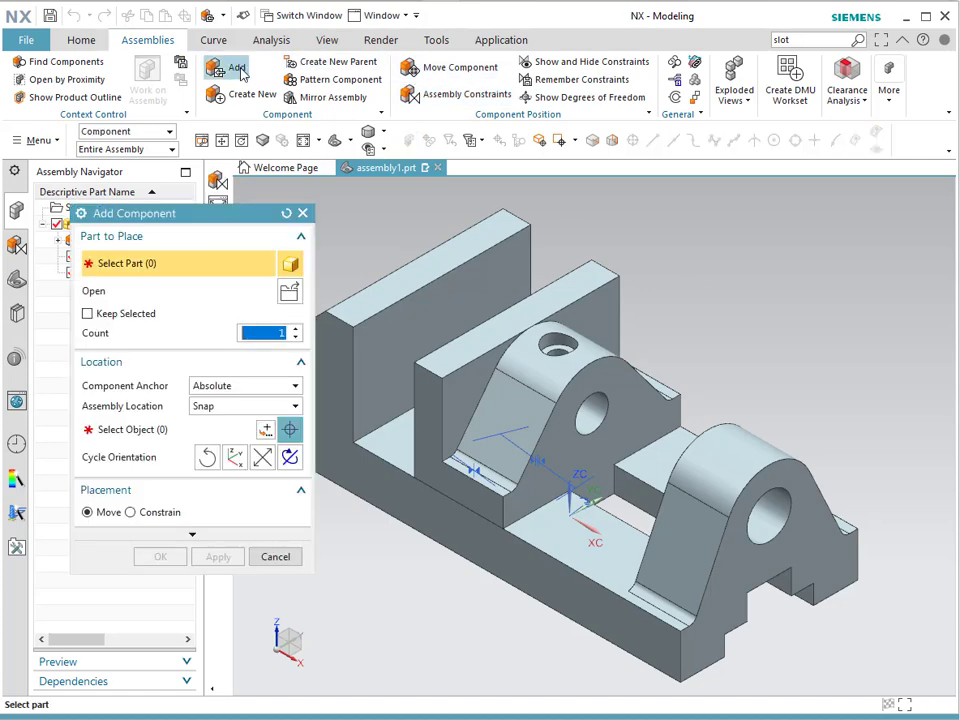
click(288, 291)
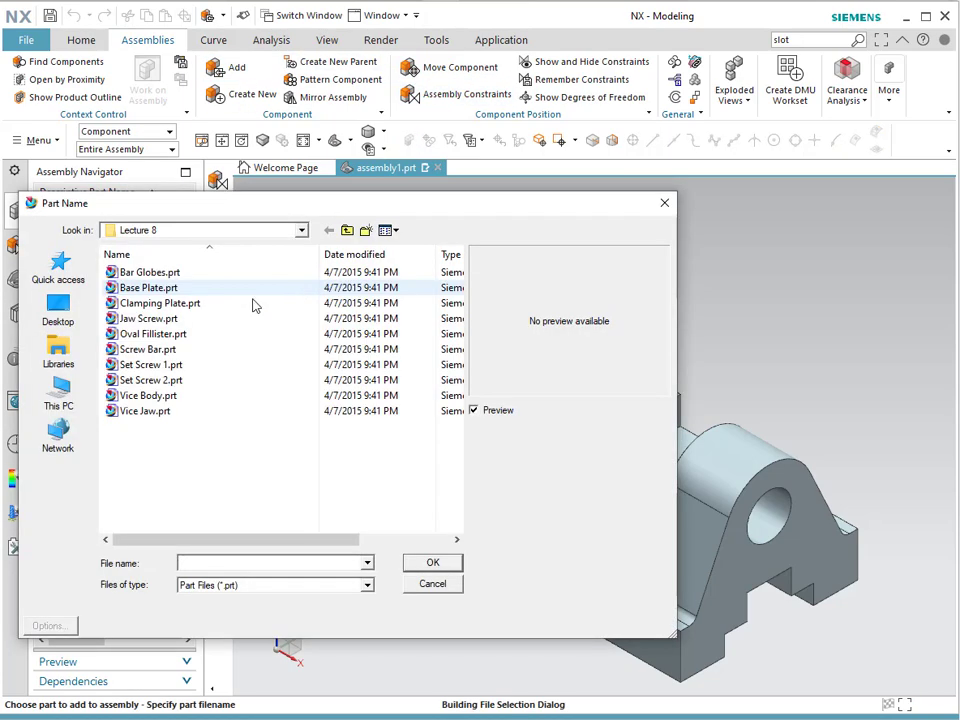
click(160, 318)
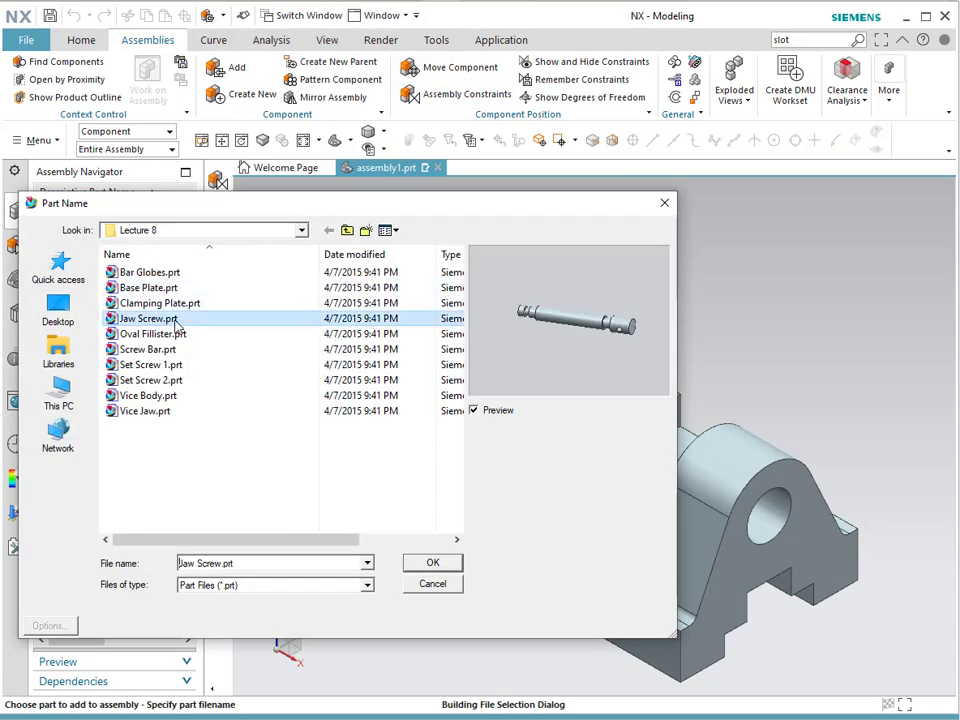
click(428, 564)
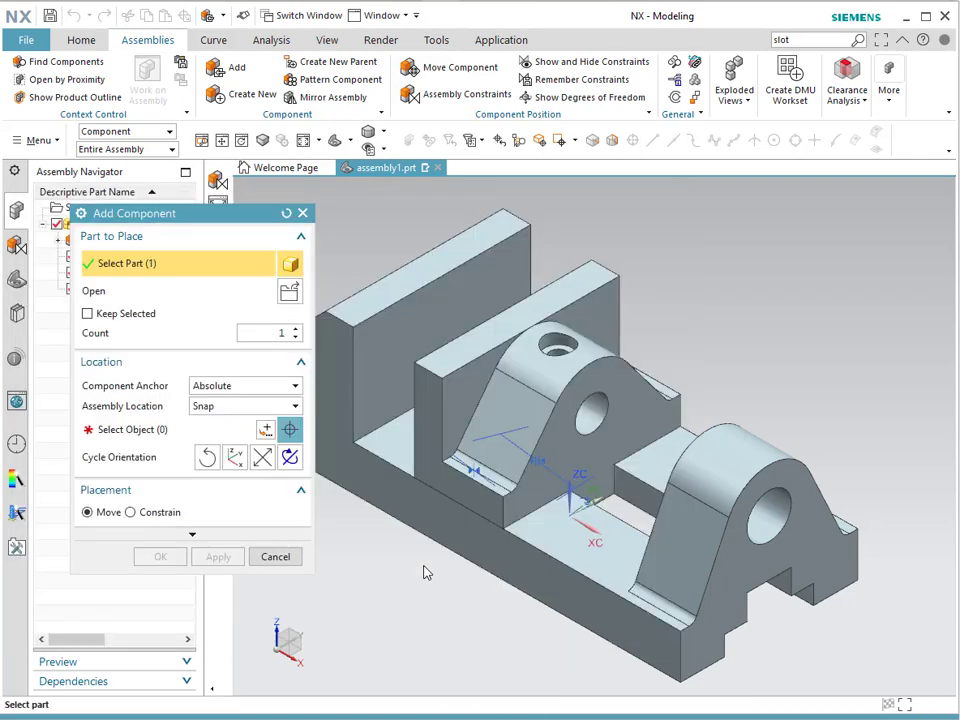
Place the jaw screw in open space in front of the vice body and fit the whole assembly in view.
click(155, 429)
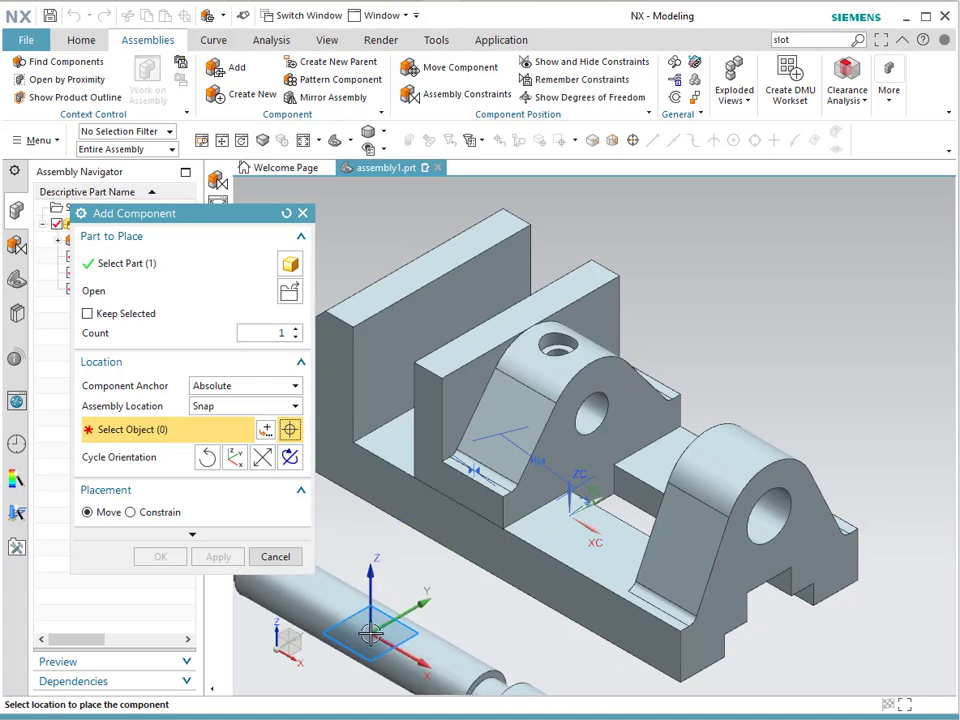
click(370, 634)
click(163, 602)
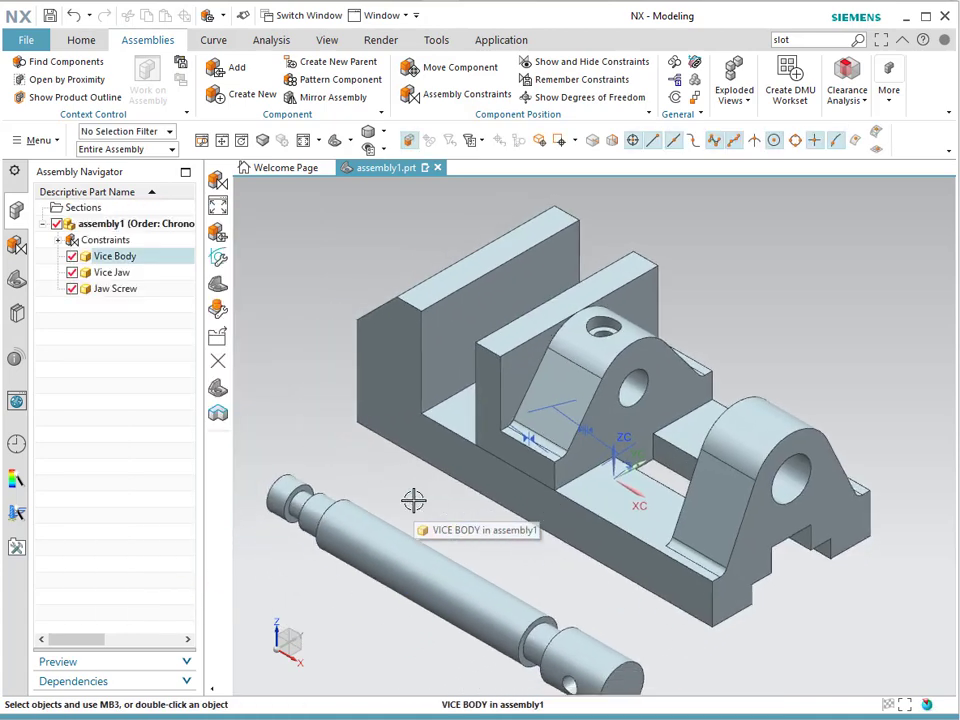
key(ctrl+f)
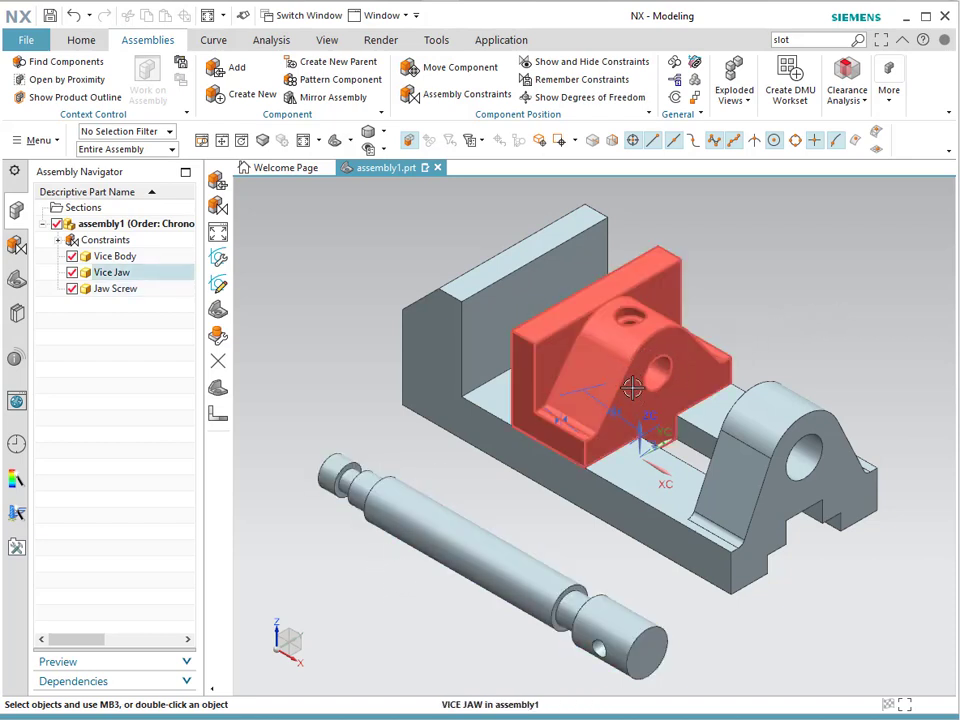
key(ctrl+z)
key(ctrl+z)
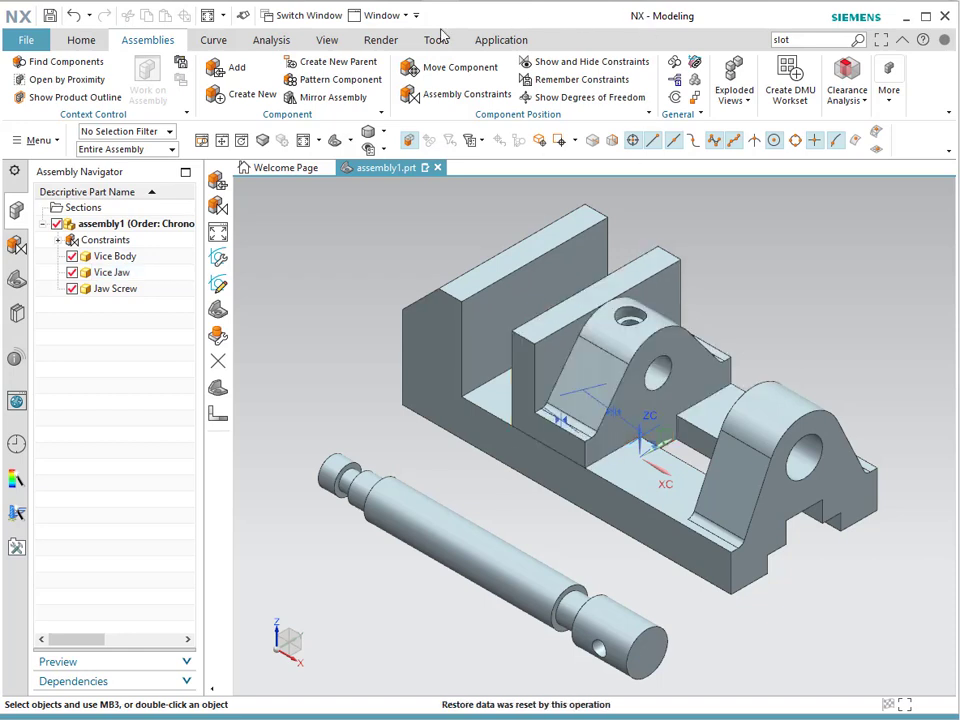
Add a Concentric constraint between the vice jaw's front hole edge and the shoulder edge near the jaw screw's narrow end.
click(452, 93)
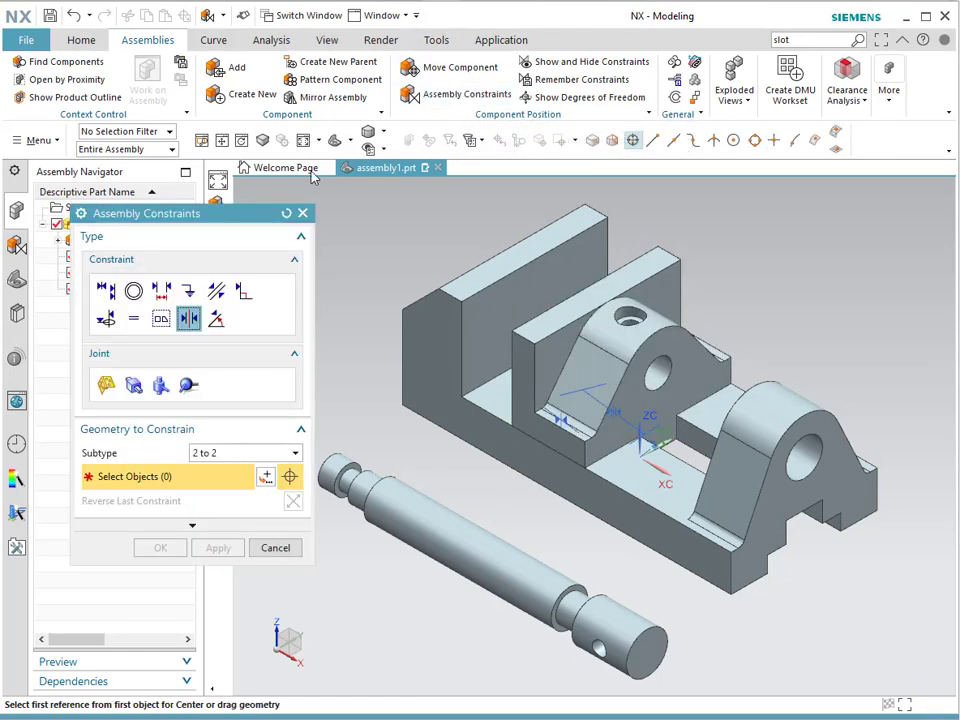
click(133, 292)
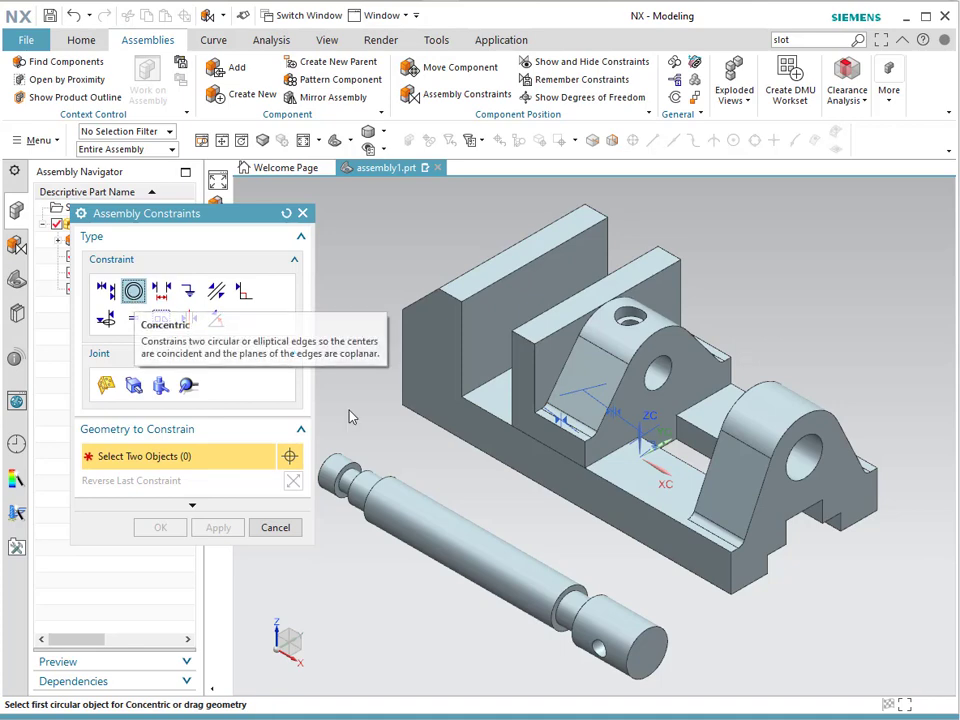
click(667, 356)
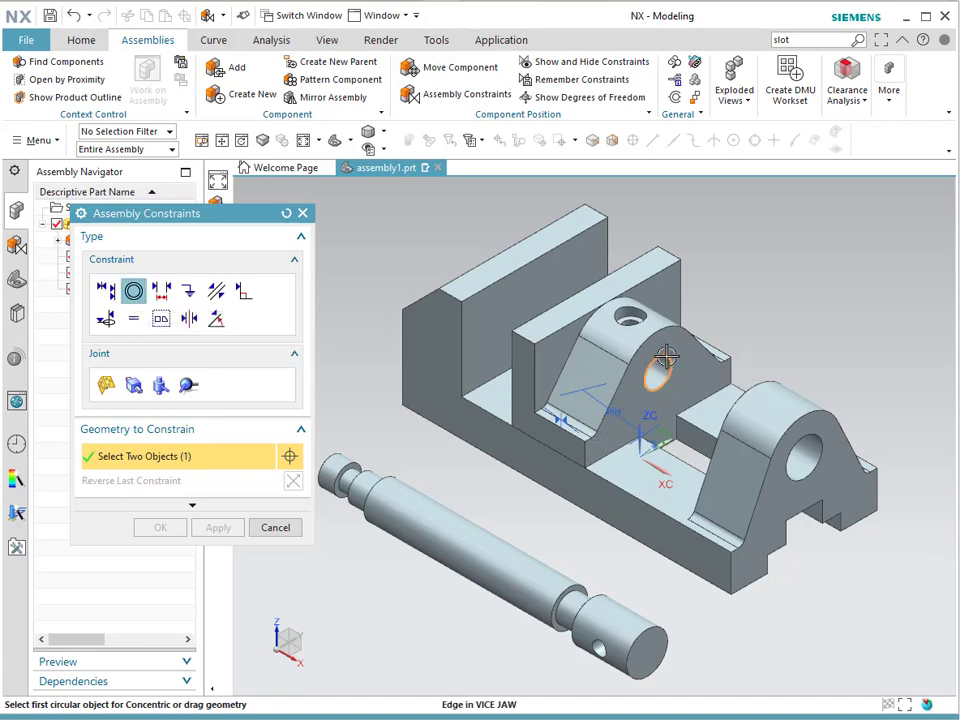
middle_drag(381, 418, 443, 435)
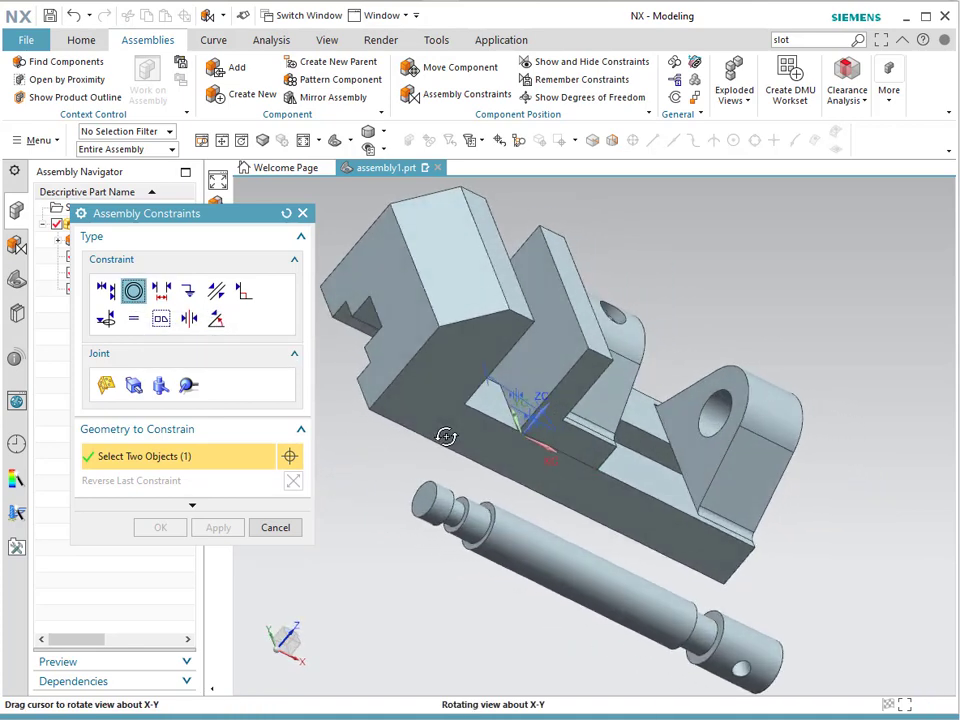
click(493, 563)
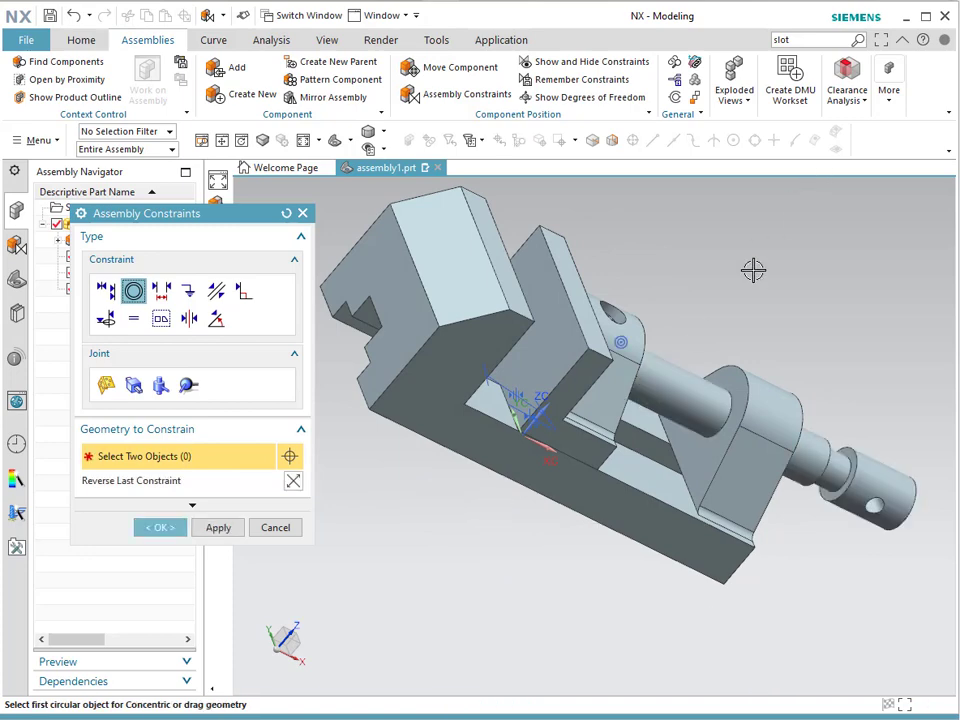
Accept the jaw screw constraint and slide the jaw screw along its axis, away from the fixed jaw, to about X 67 mm.
middle_drag(752, 268, 680, 244)
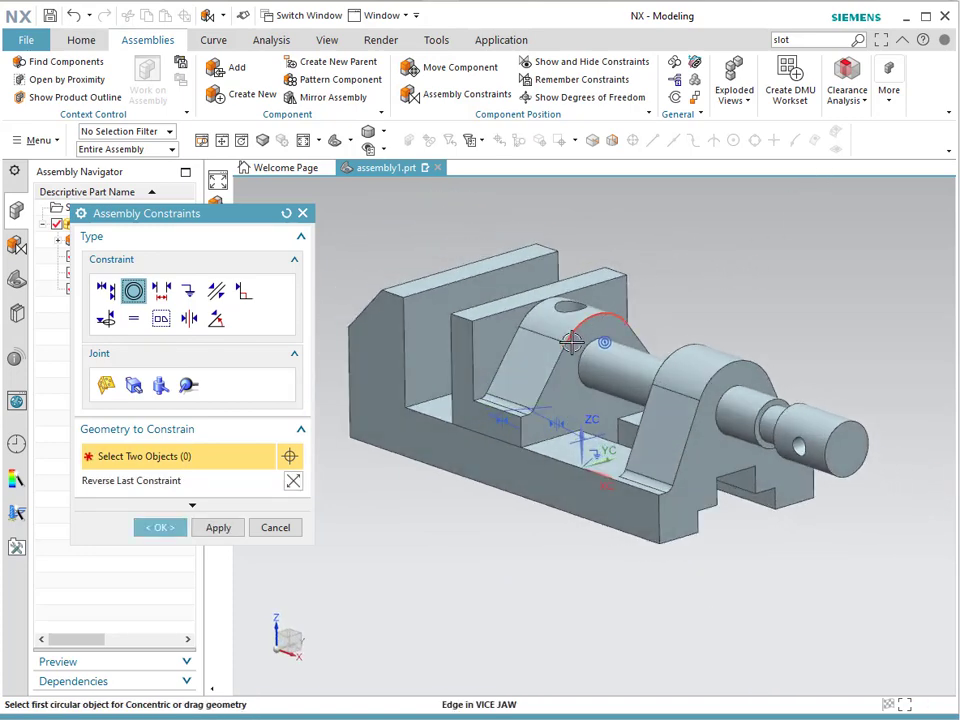
click(163, 527)
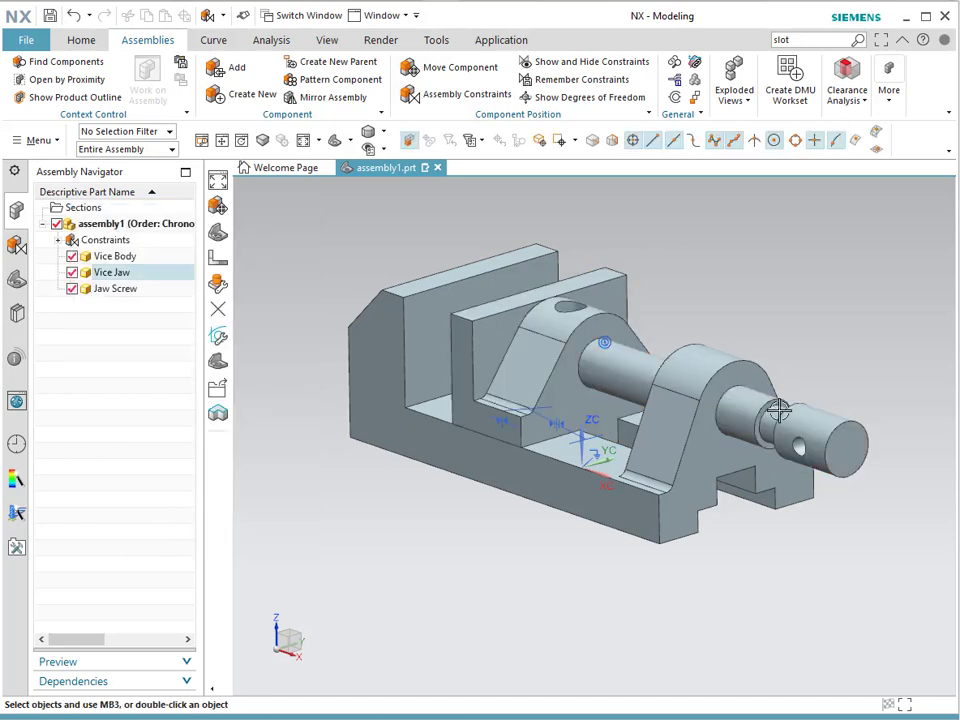
click(456, 70)
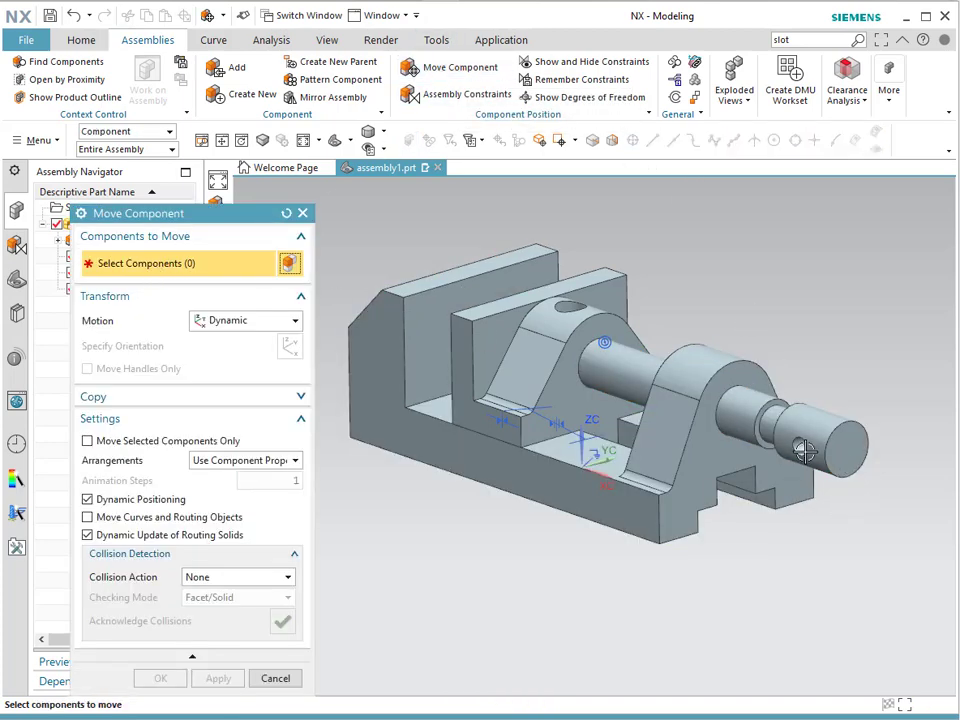
click(804, 452)
click(190, 350)
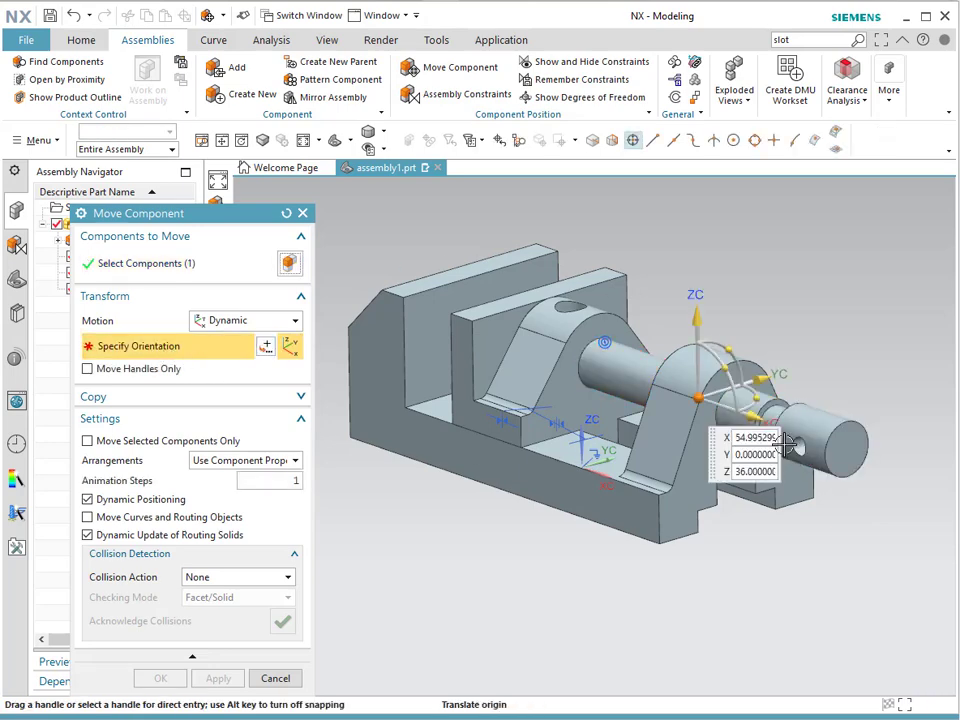
drag(752, 413, 798, 446)
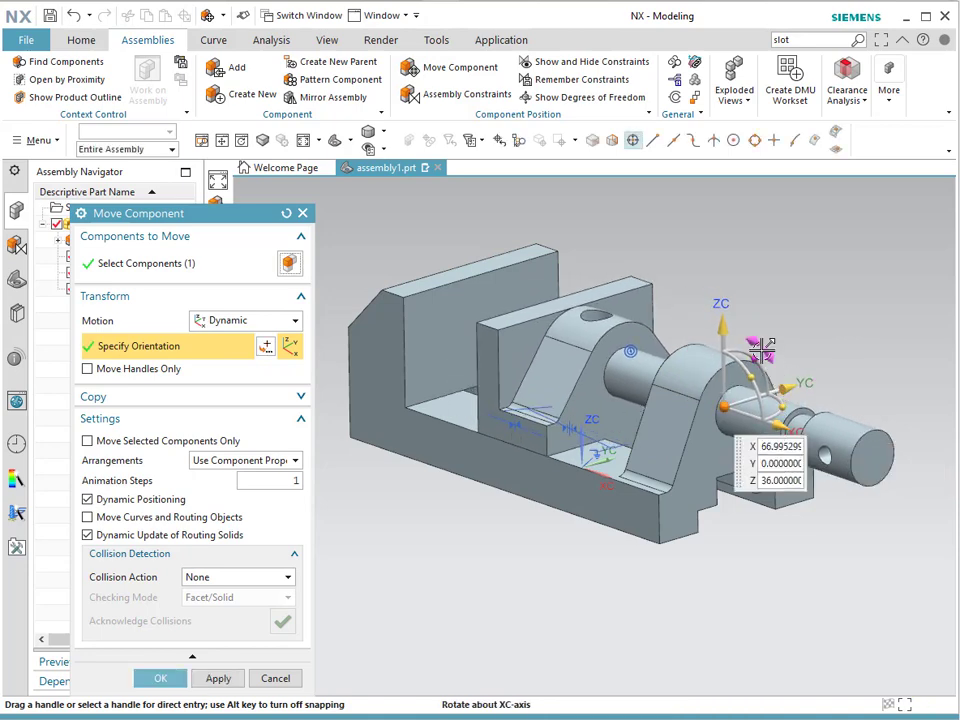
Rotate the jaw screw about its X axis and back to the upright orientation, and accept the move.
mouse_move(762, 348)
mouse_down()
mouse_move(810, 399)
mouse_move(750, 534)
mouse_move(718, 396)
mouse_move(790, 395)
mouse_move(755, 505)
mouse_move(735, 394)
mouse_move(770, 340)
mouse_up()
drag(752, 398, 604, 323)
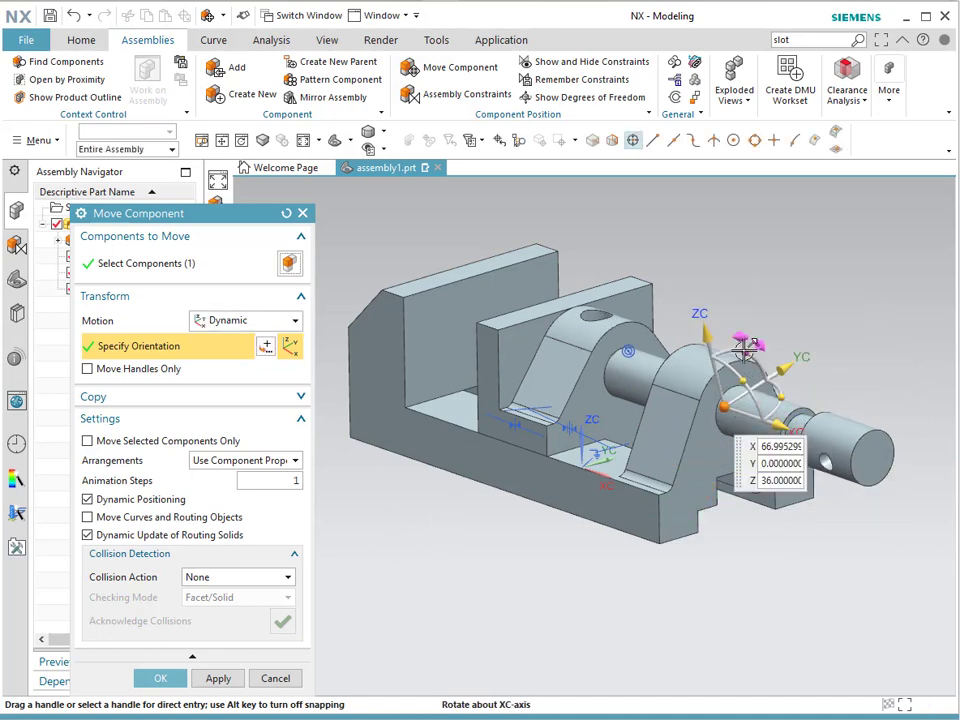
drag(754, 352, 760, 355)
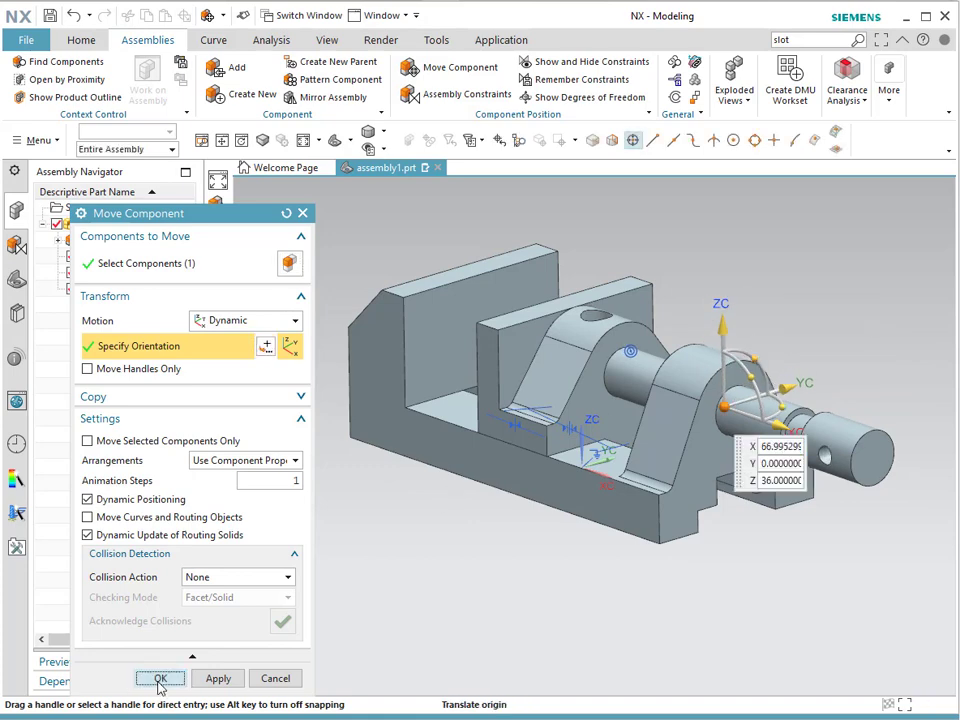
click(160, 678)
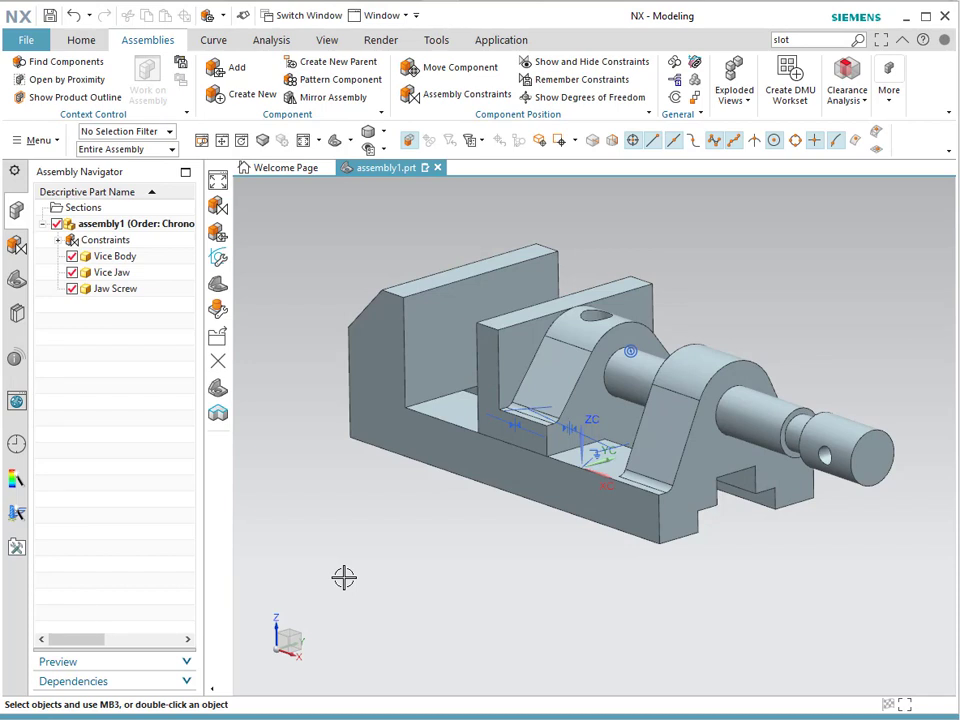
Add Screw Bar.prt from the Lecture 8 folder and place it in open space beside the vice body, at about X 67, Y -115, Z 0.
click(232, 70)
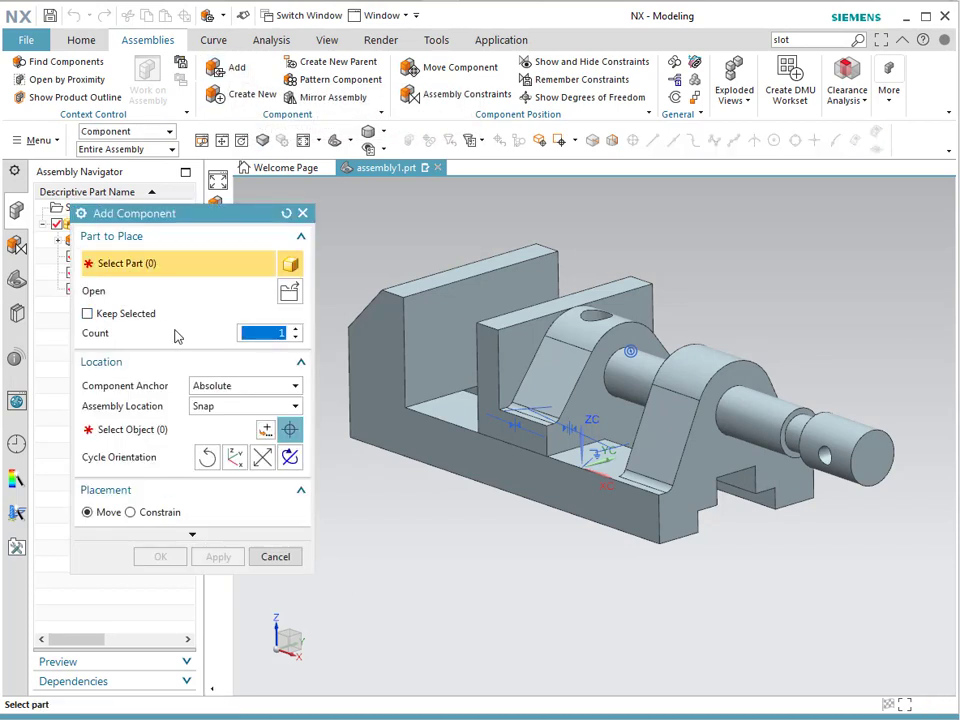
click(289, 291)
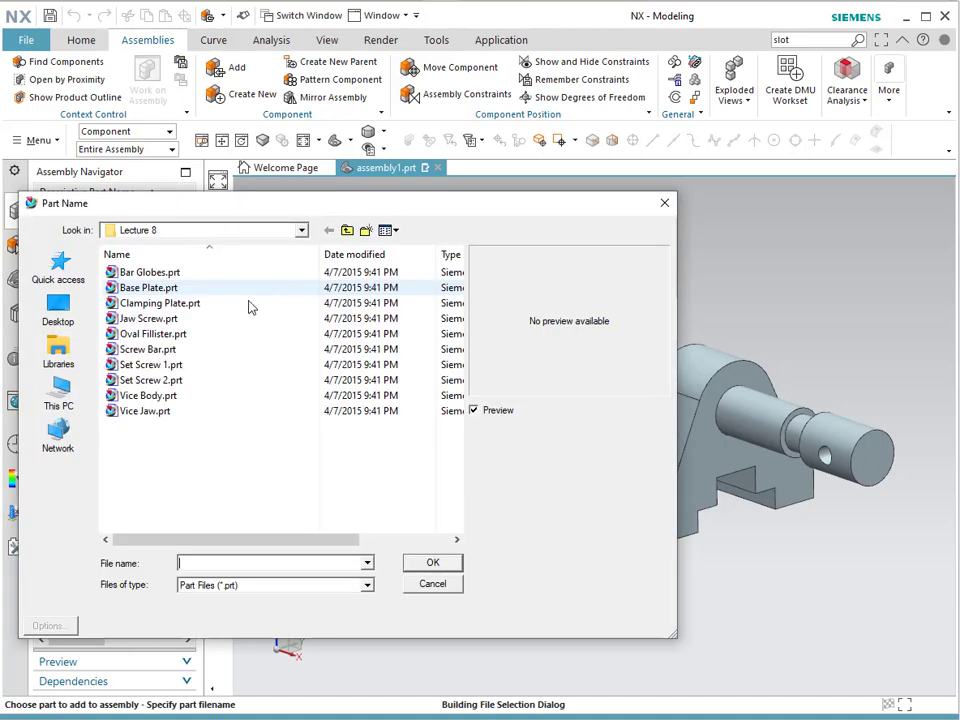
click(167, 354)
click(421, 568)
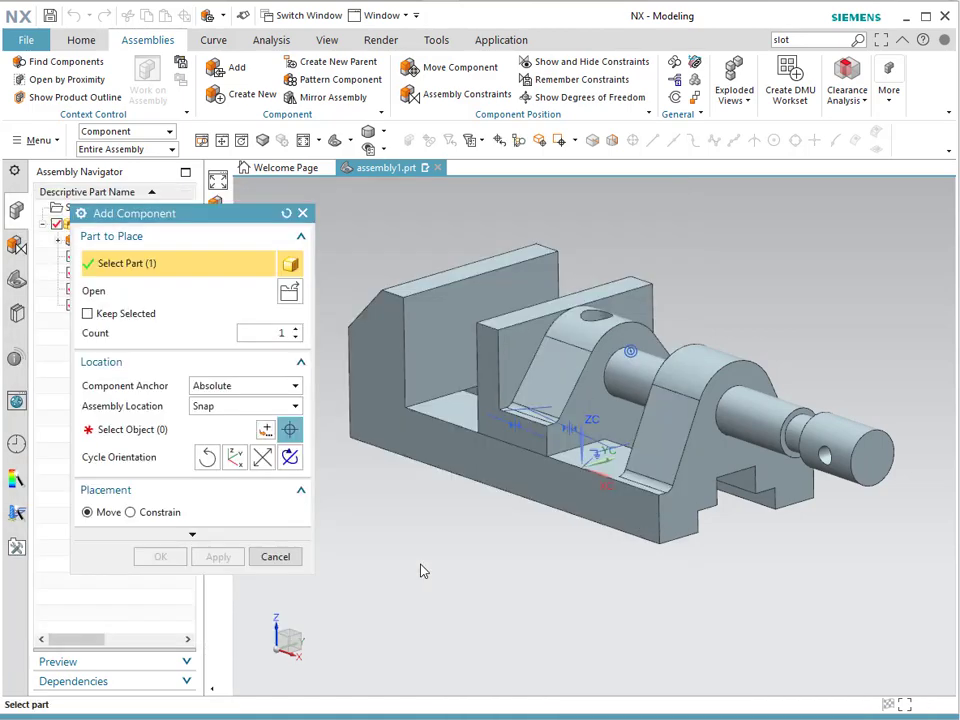
click(150, 429)
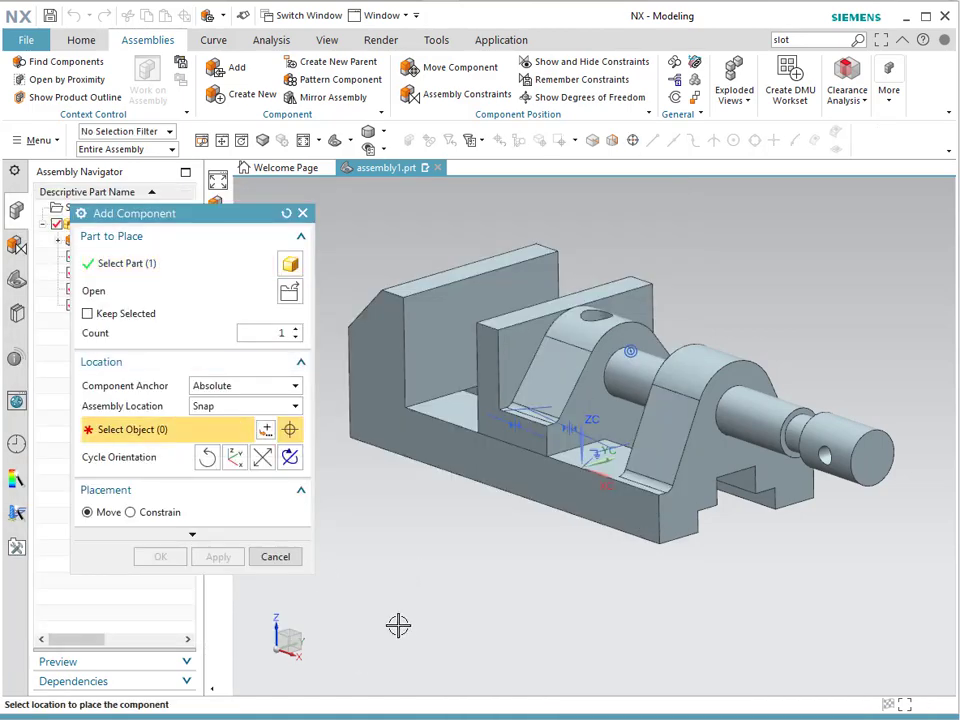
click(447, 600)
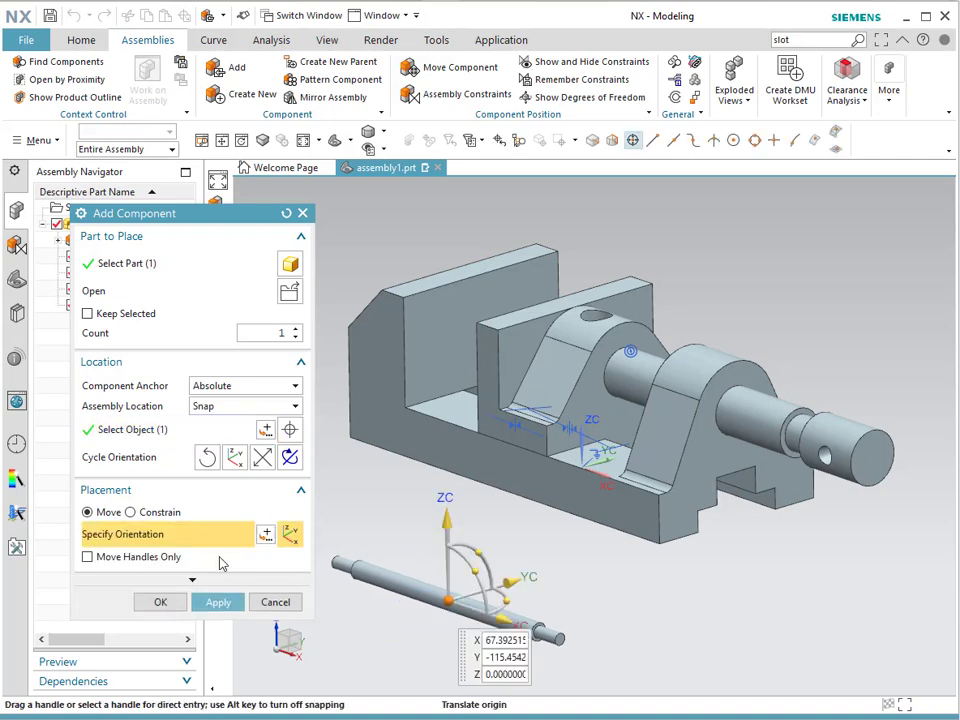
click(161, 603)
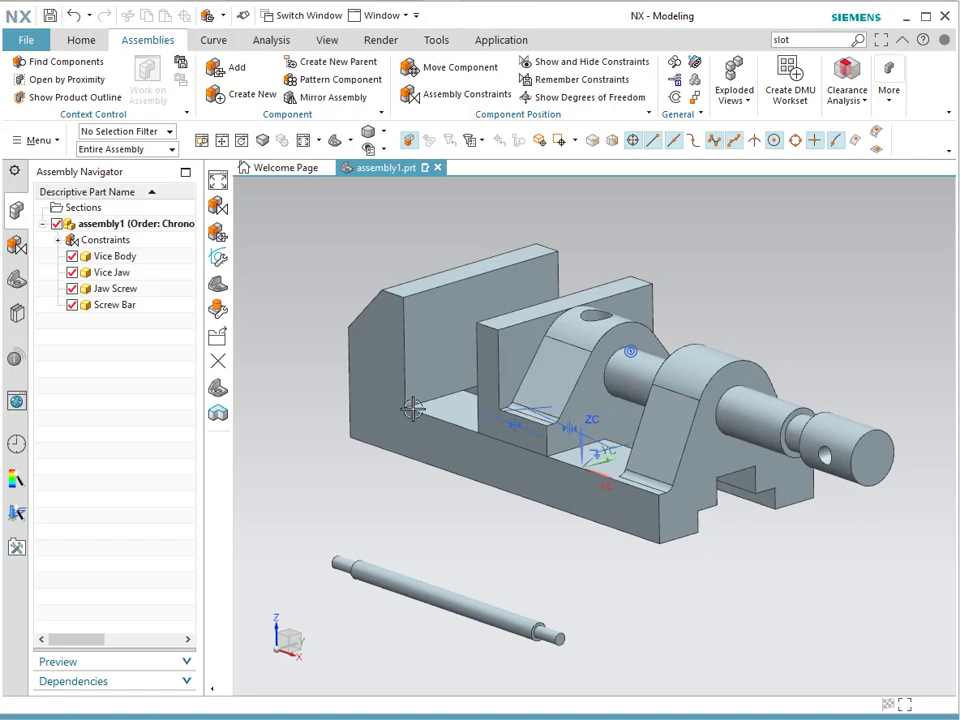
Align the screw bar's centerline with the axis of the jaw screw's cross hole using a Touch Align constraint set to Infer Center/Axis.
click(446, 70)
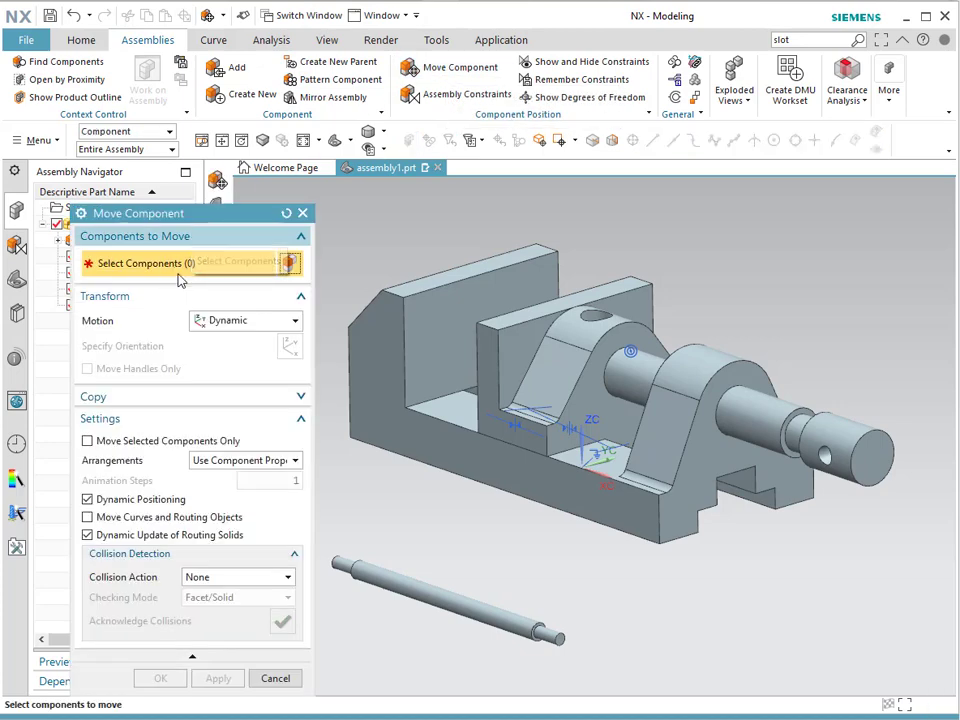
click(302, 212)
click(460, 94)
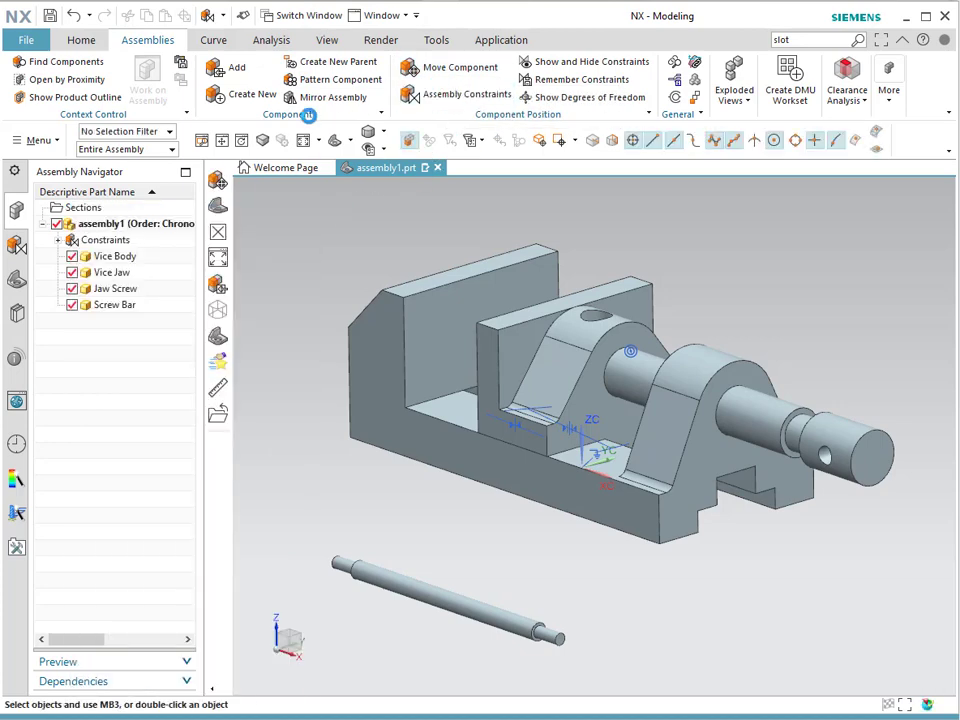
click(105, 290)
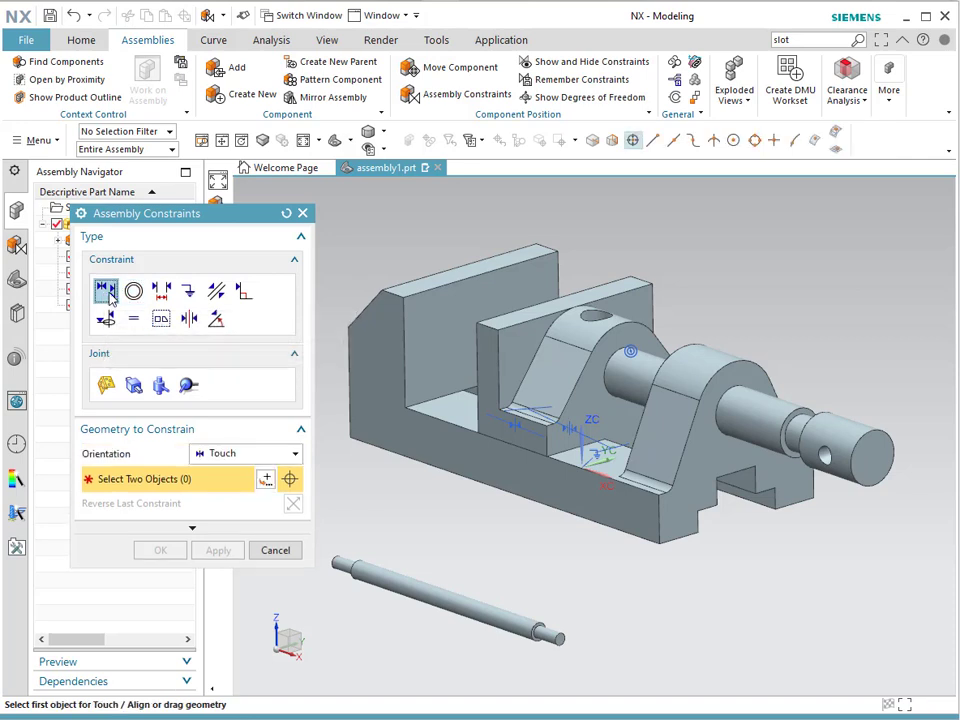
click(228, 452)
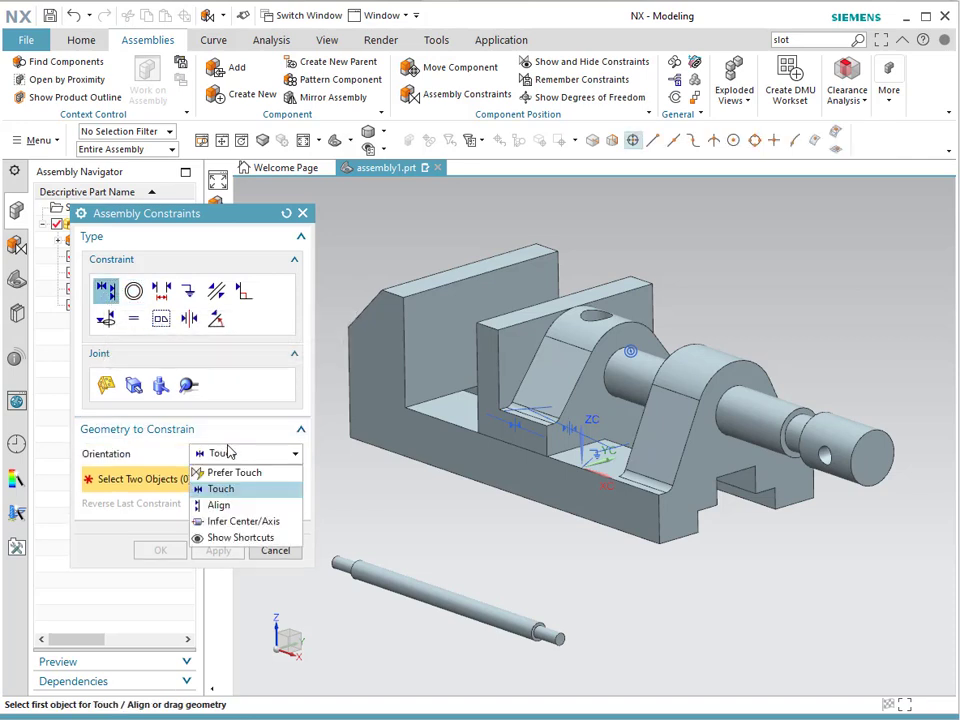
click(242, 522)
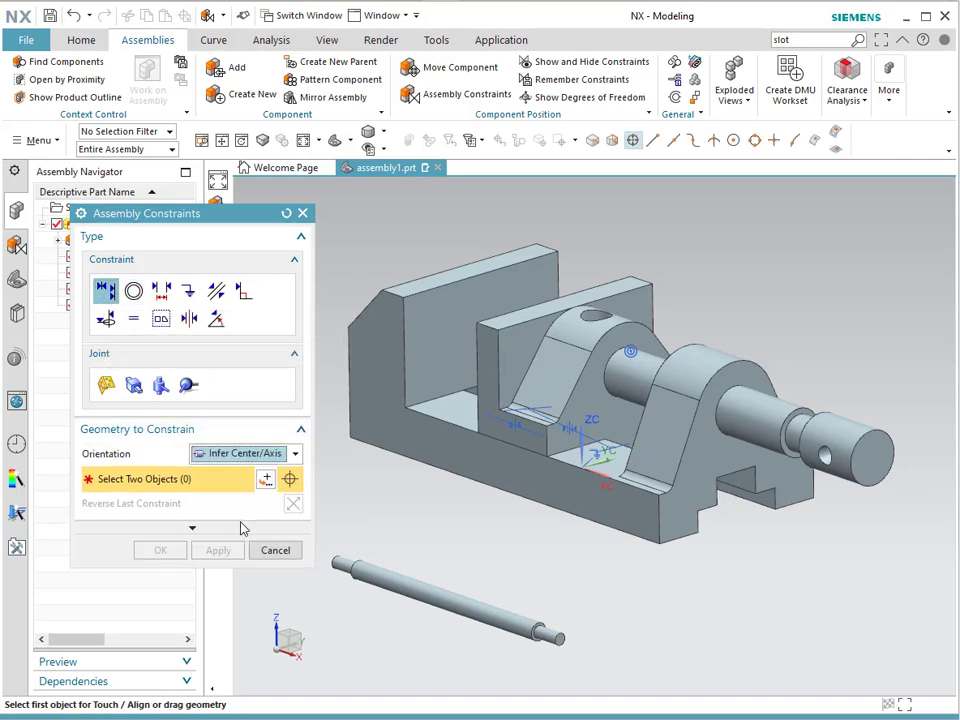
click(463, 606)
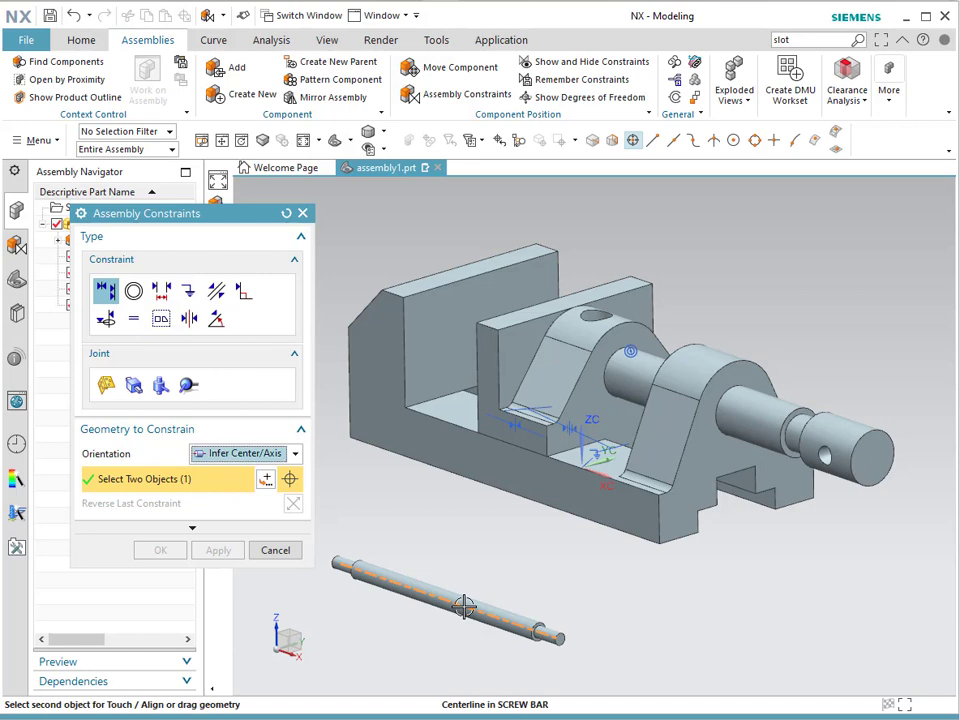
click(833, 452)
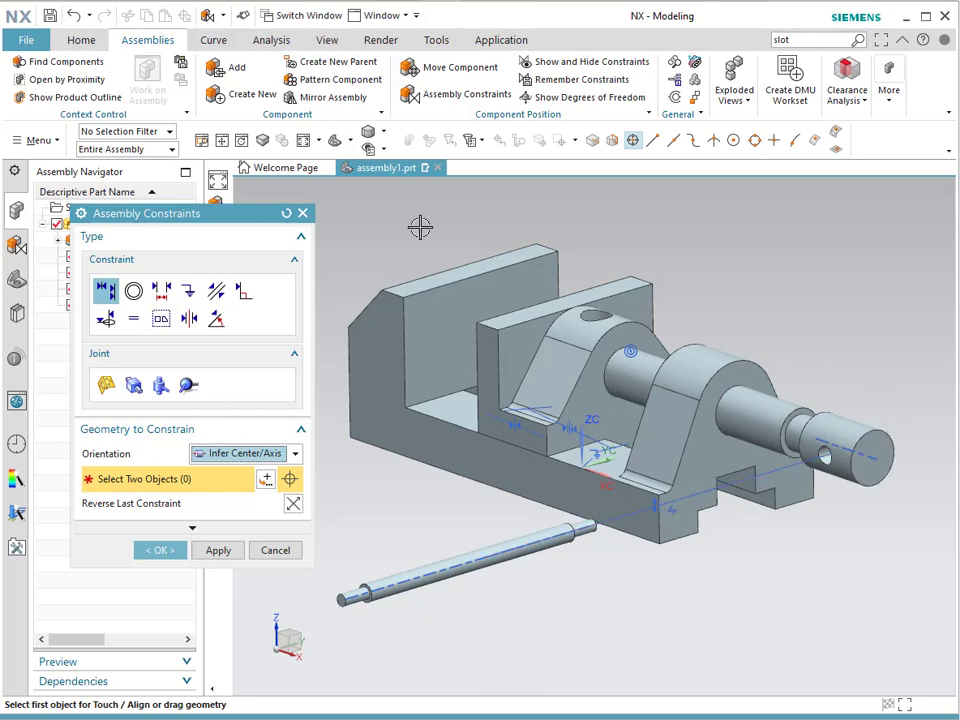
Add a 1 to 2 Center constraint that centers the screw bar's two end faces on the jaw screw's centerline.
click(189, 321)
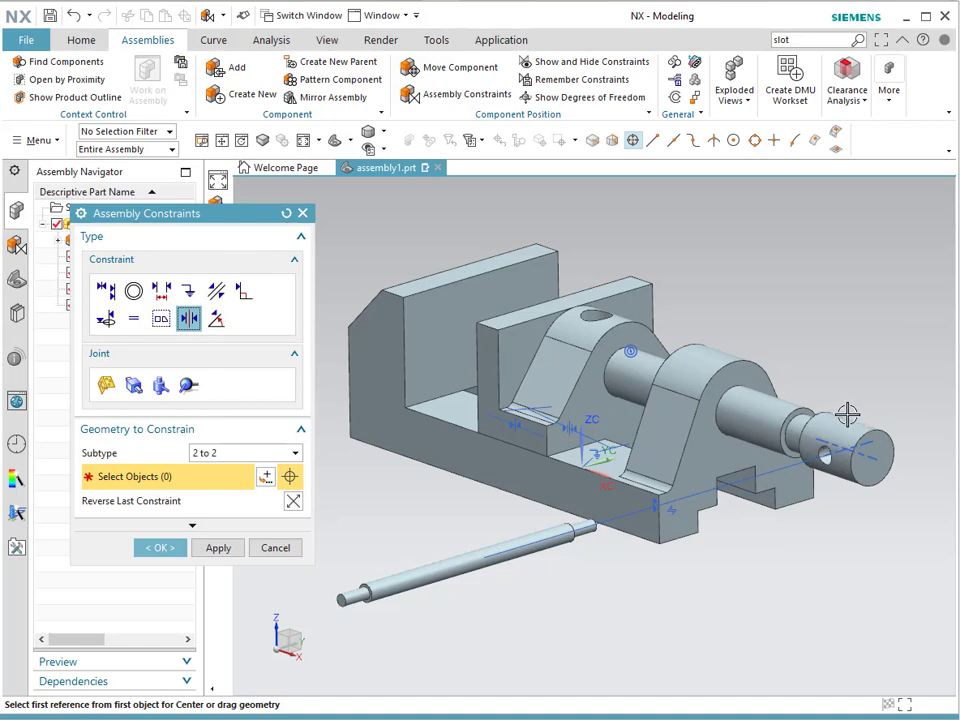
click(241, 455)
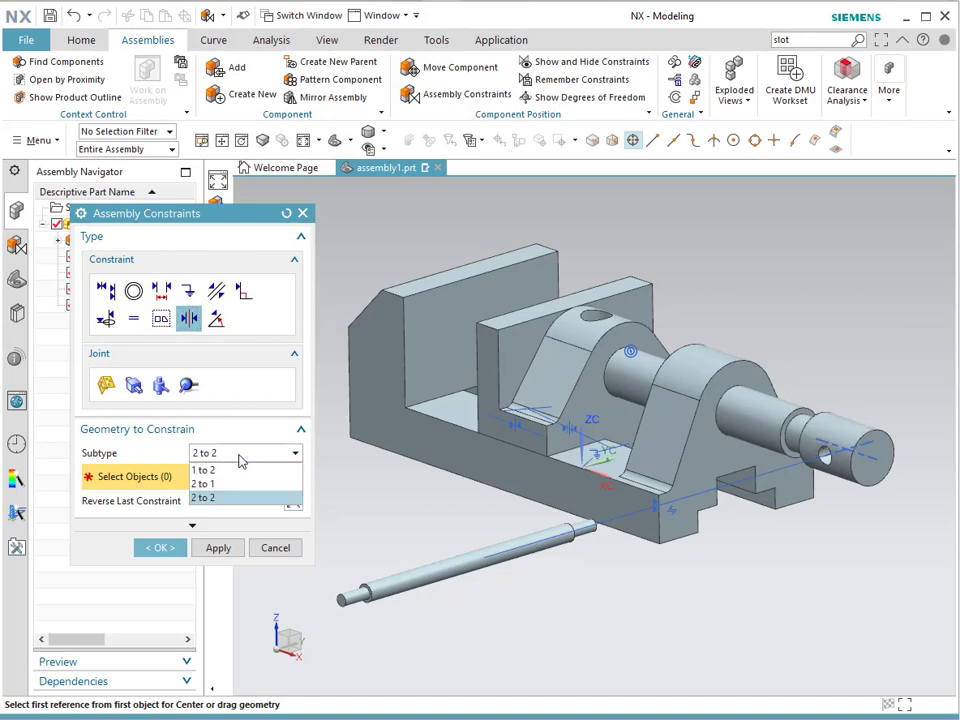
click(221, 470)
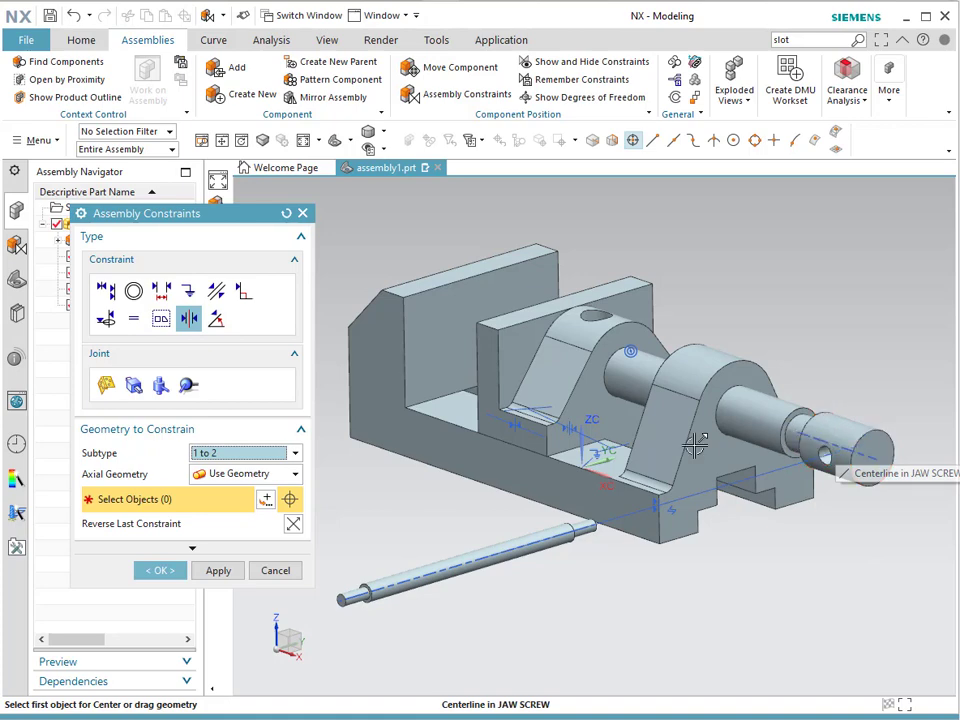
click(835, 455)
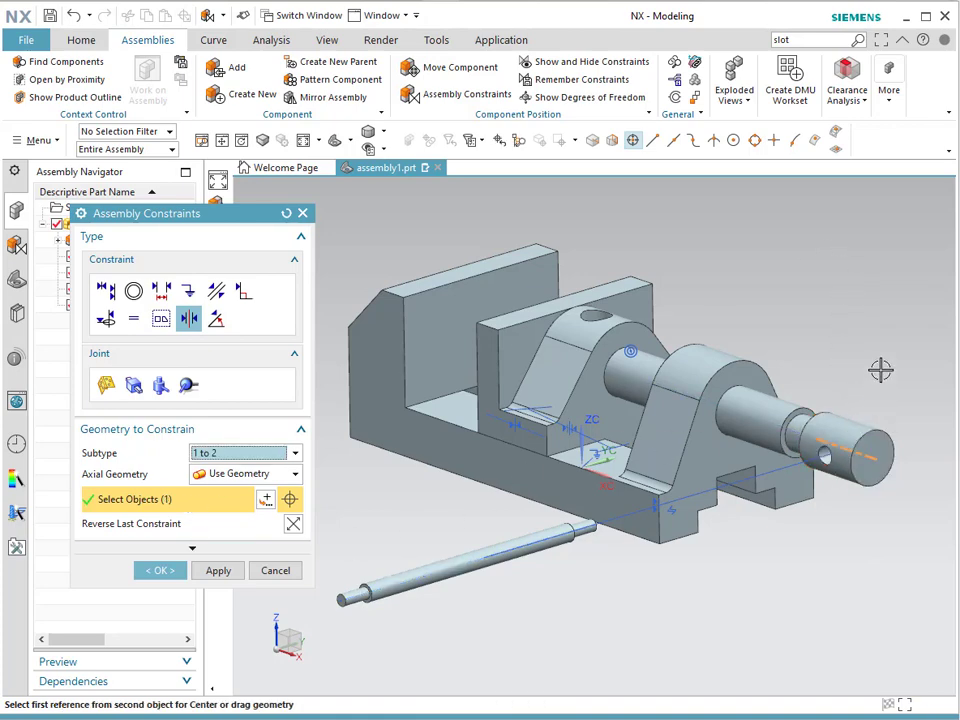
scroll(336, 594, up, 3)
click(337, 596)
scroll(439, 482, down, 3)
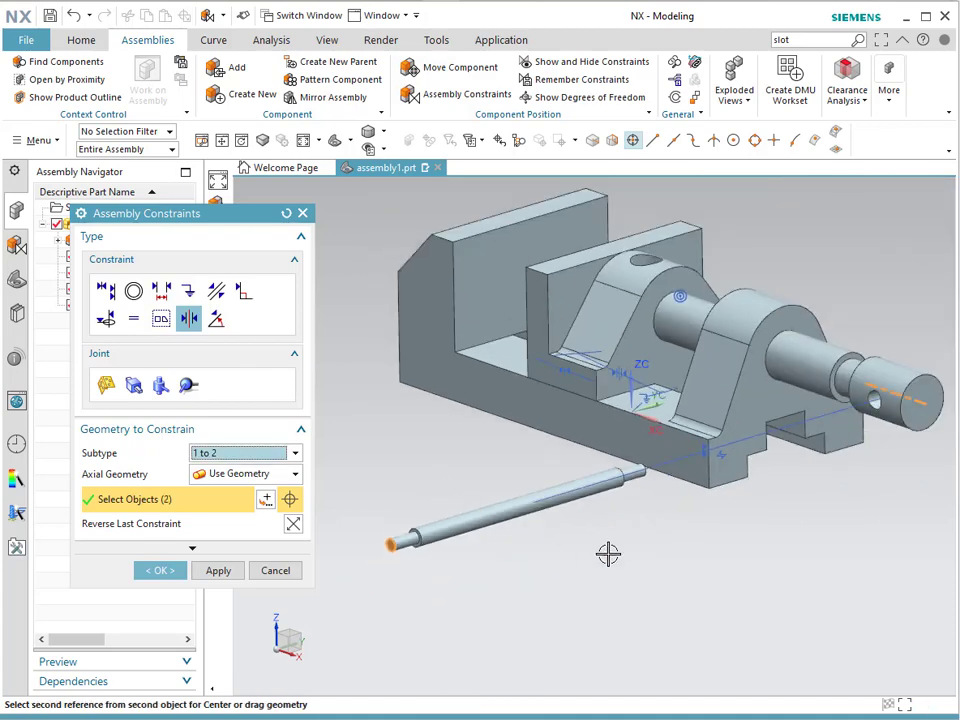
middle_drag(608, 553, 489, 541)
scroll(372, 486, down, 2)
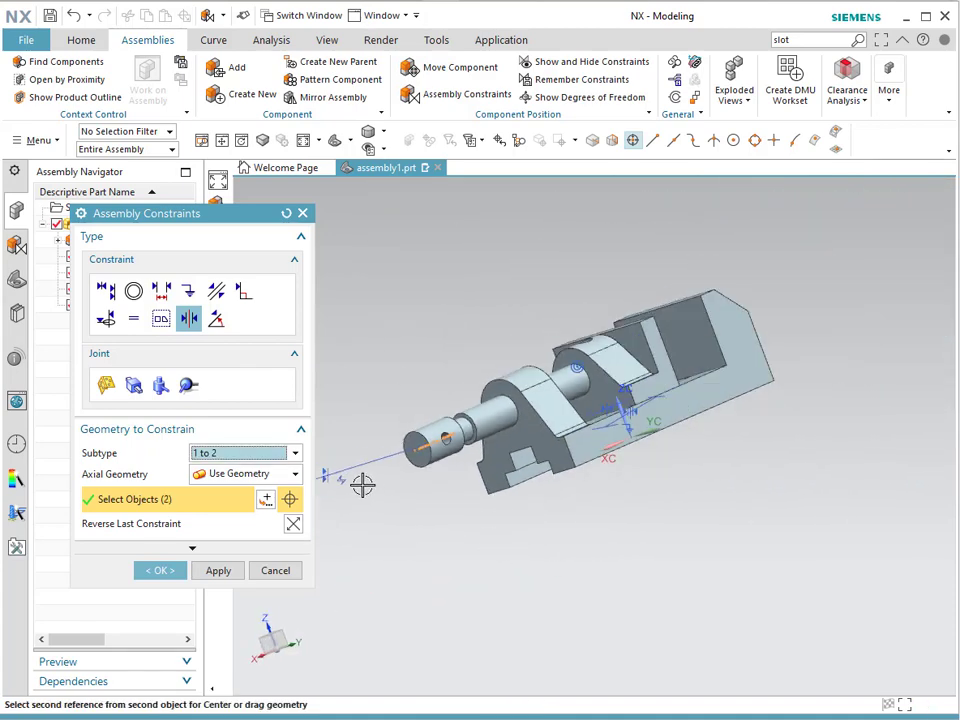
scroll(362, 480, up, 5)
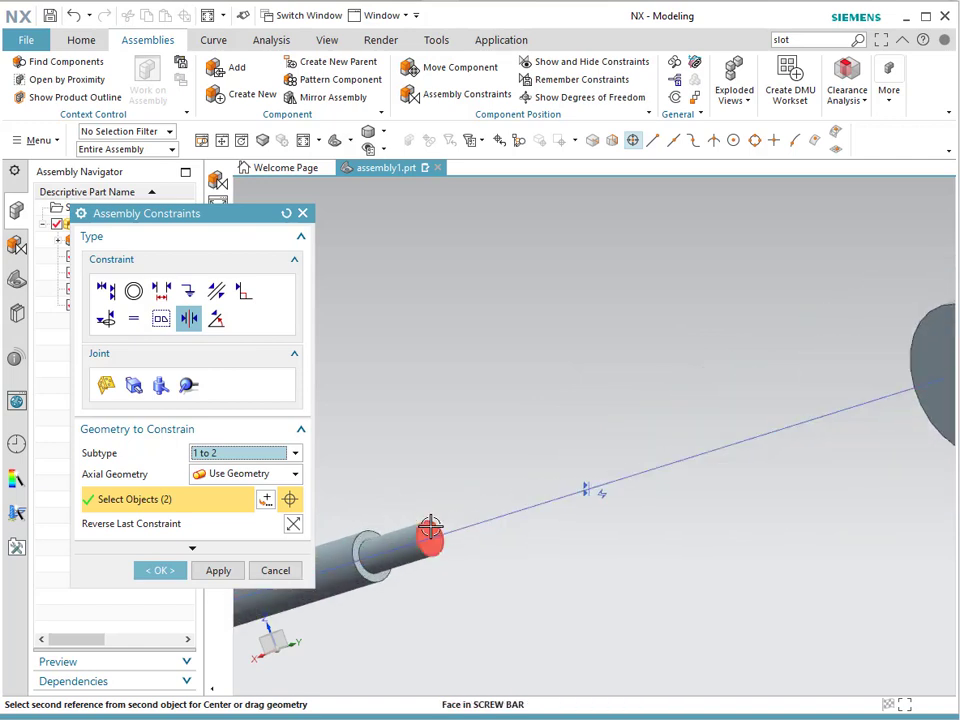
middle_click(431, 528)
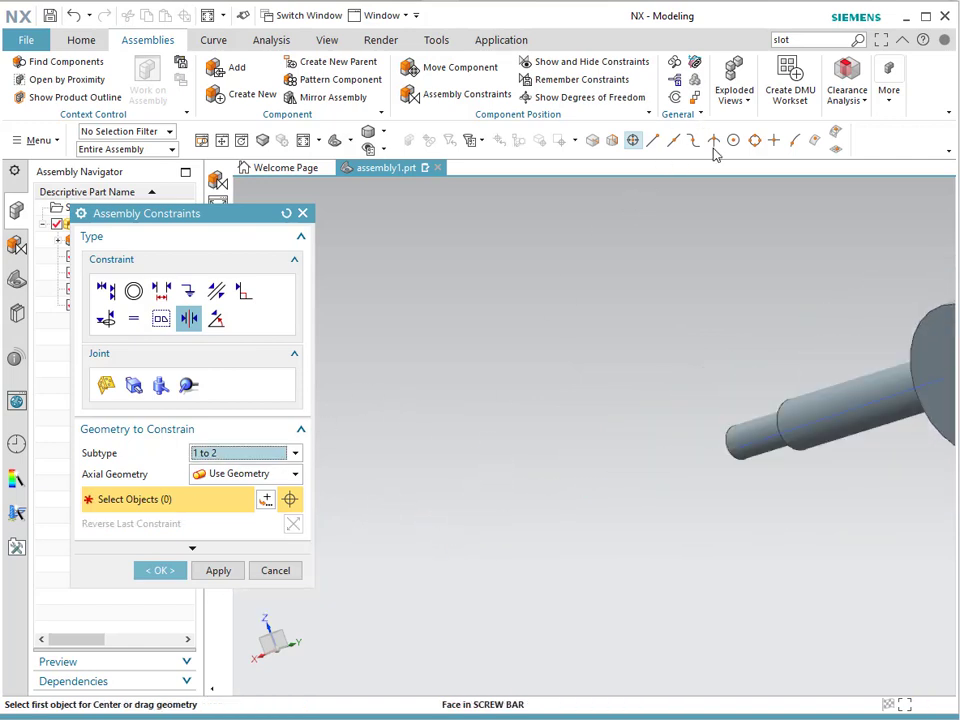
key(ctrl+f)
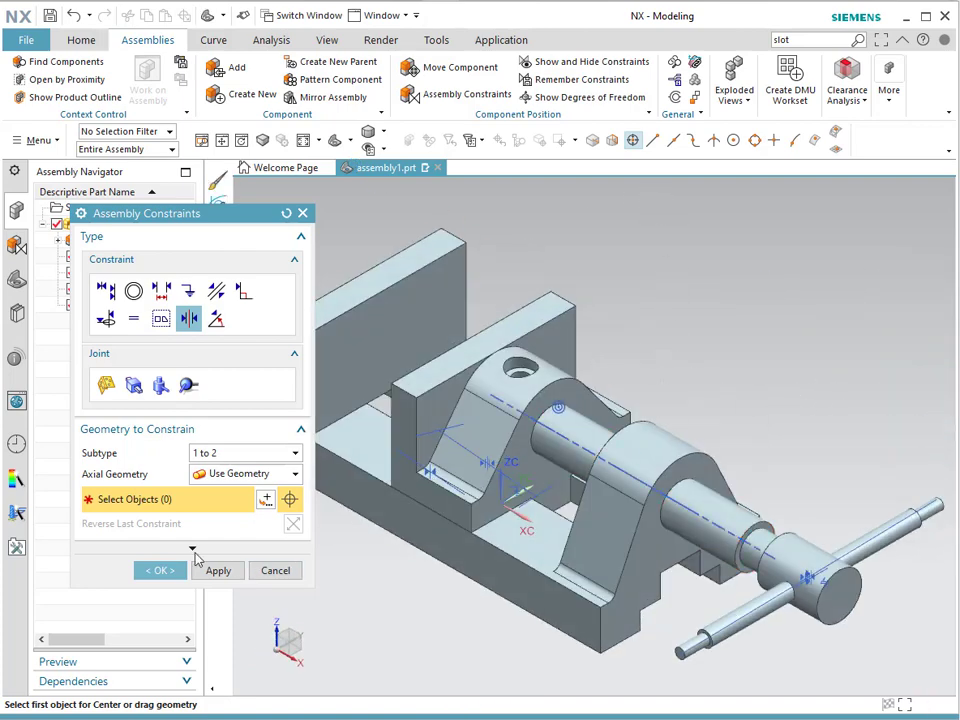
click(169, 571)
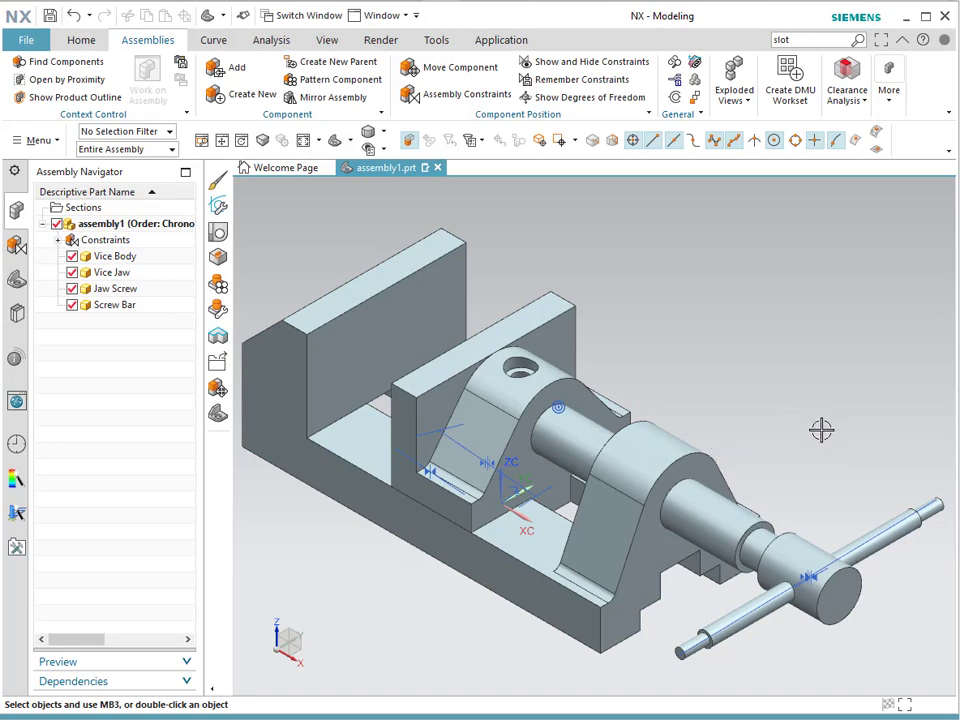
Use dynamic Move Component to rotate the screw bar about its own axis and tilt it about the jaw screw's axis, then accept.
scroll(820, 430, down, 2)
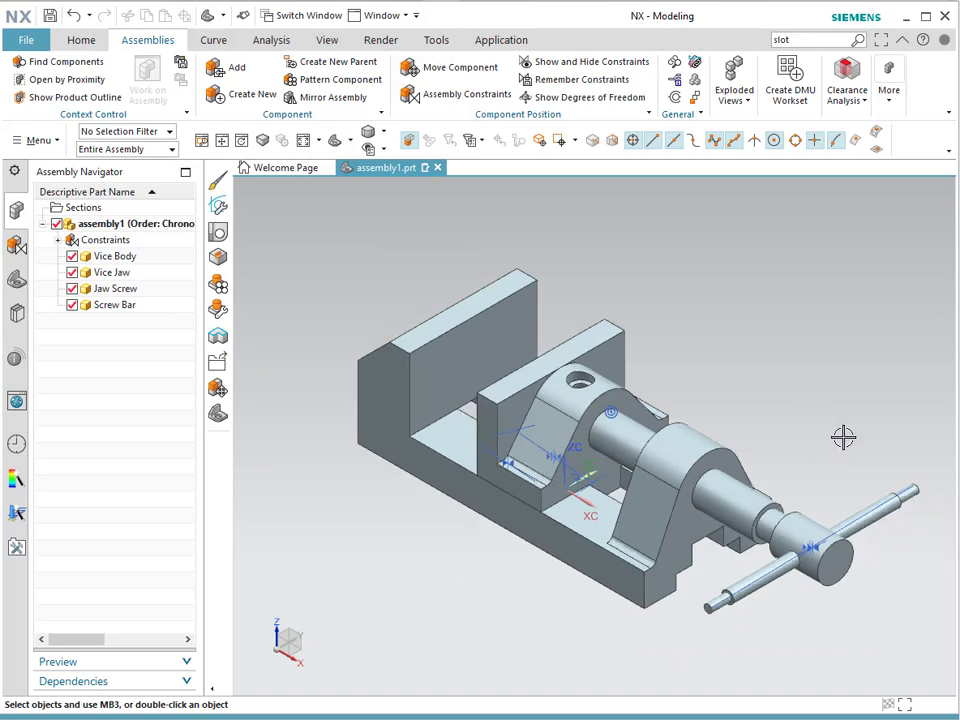
click(447, 72)
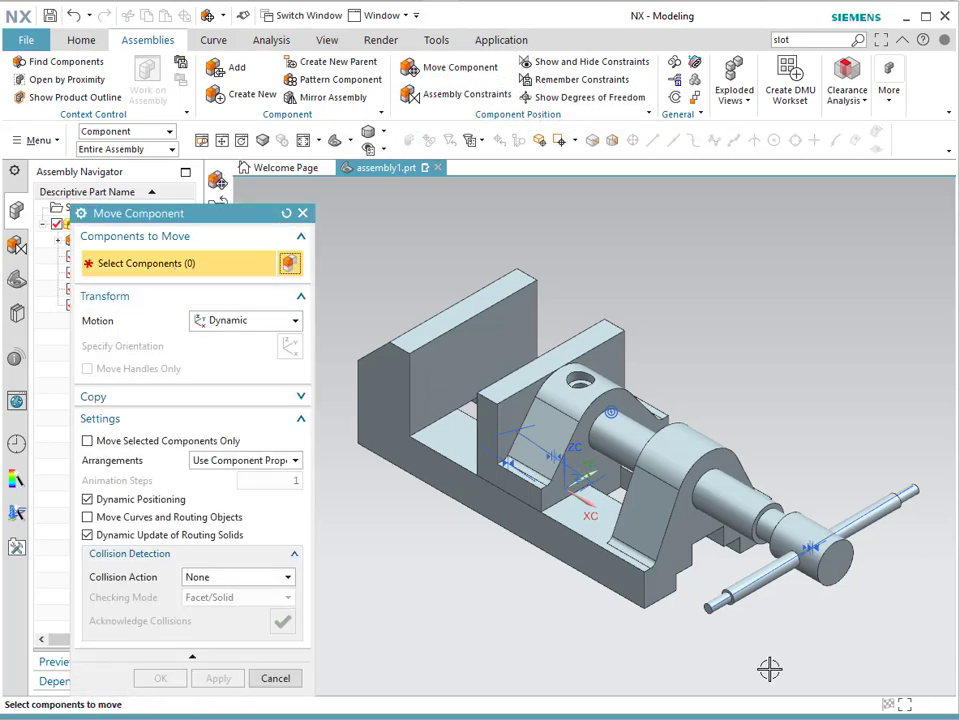
click(766, 583)
click(165, 344)
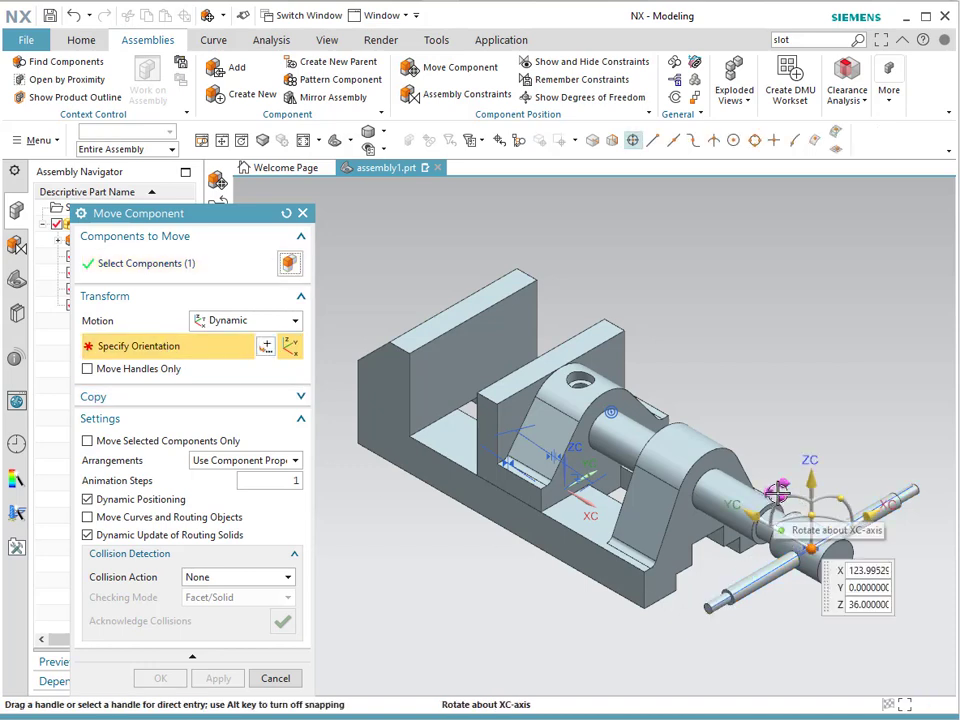
drag(783, 490, 812, 545)
click(872, 515)
mouse_move(800, 480)
mouse_down()
mouse_move(793, 412)
mouse_move(810, 481)
mouse_up()
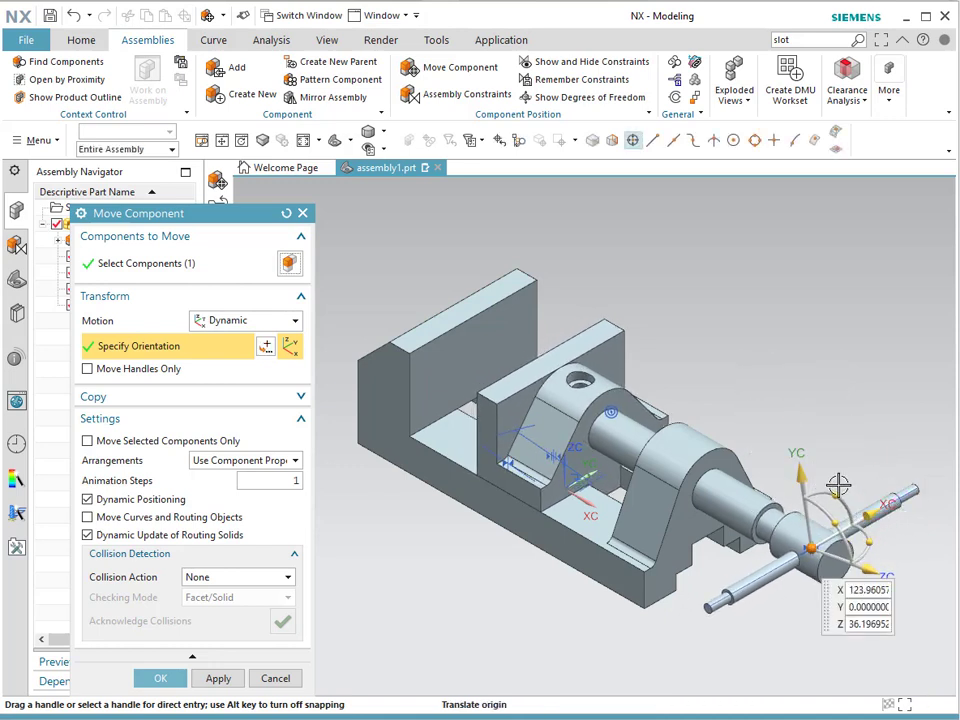
drag(860, 496, 804, 510)
click(810, 547)
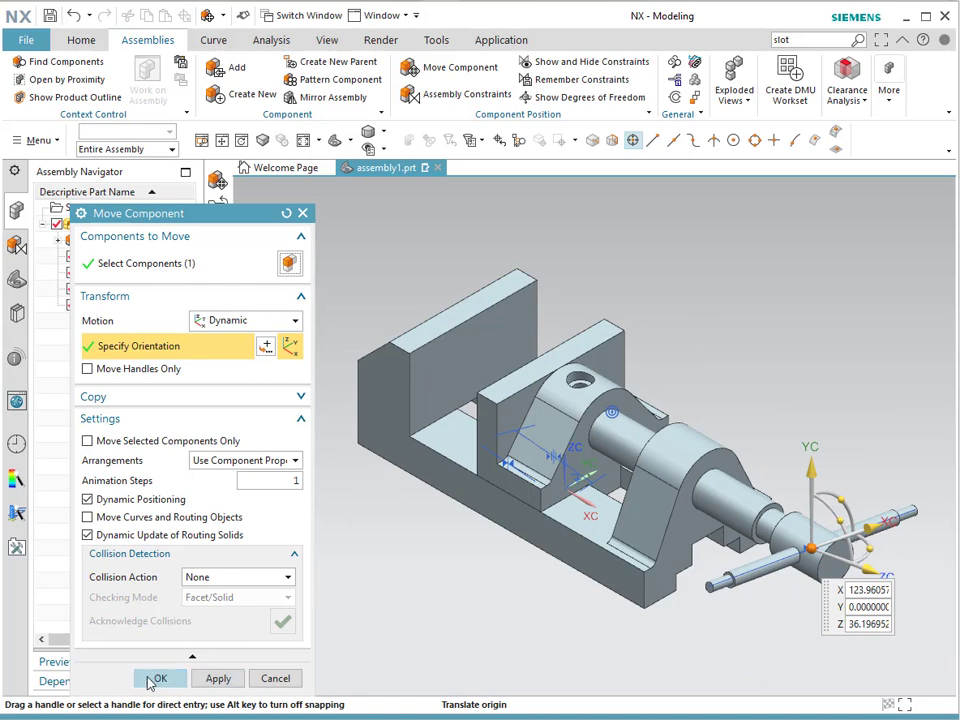
click(158, 679)
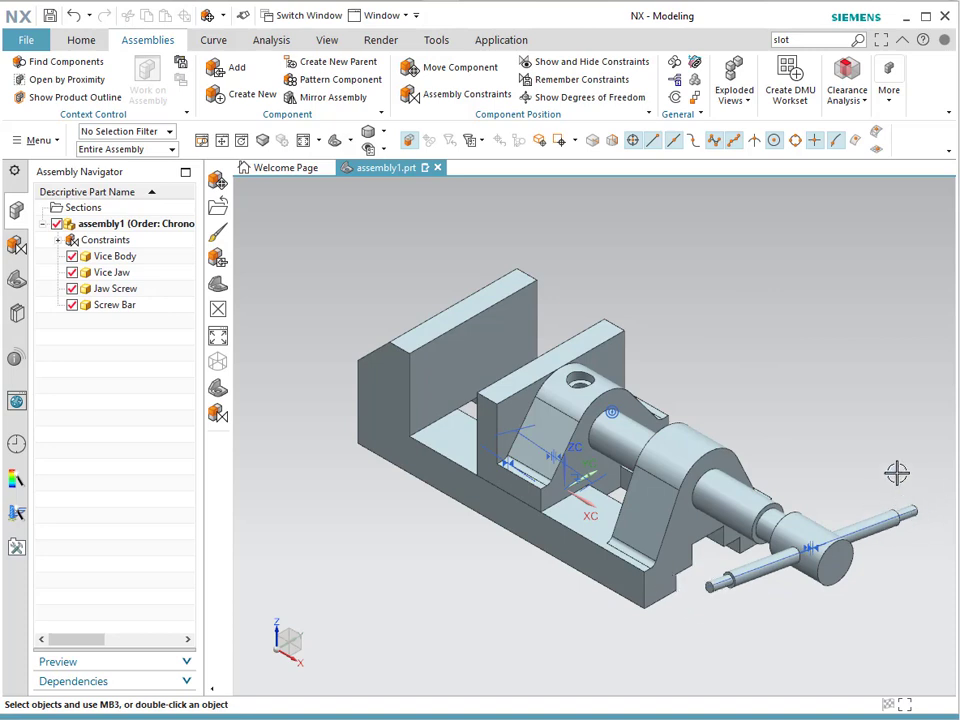
Add two instances of Bar Globes.prt from the Lecture 8 folder in open space beside the vice body, at about X 10, Y -92, Z 0.
click(229, 67)
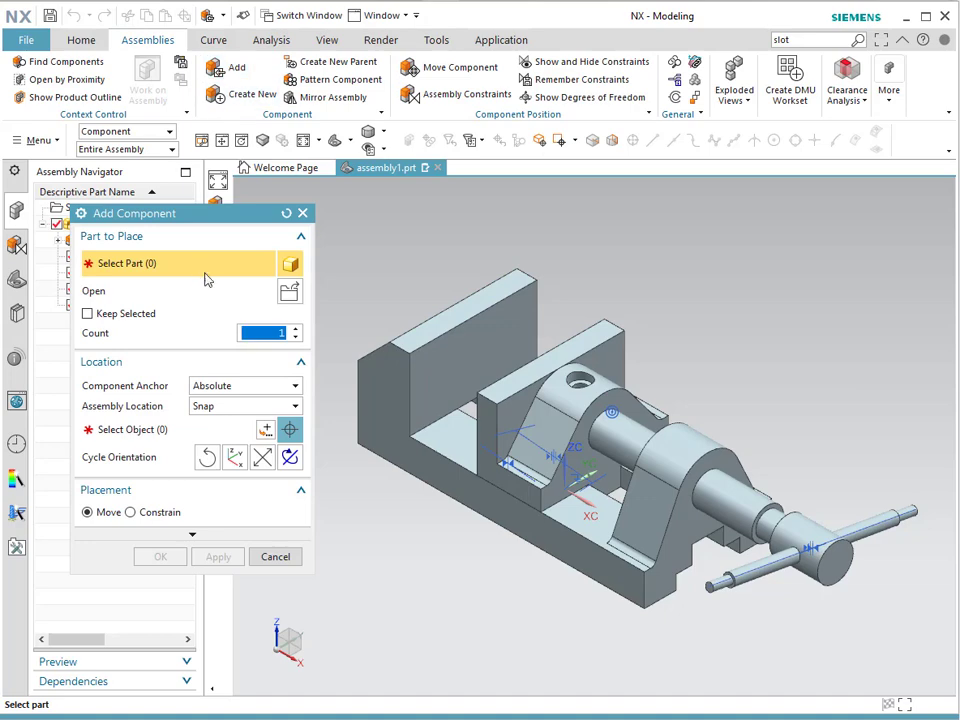
click(288, 292)
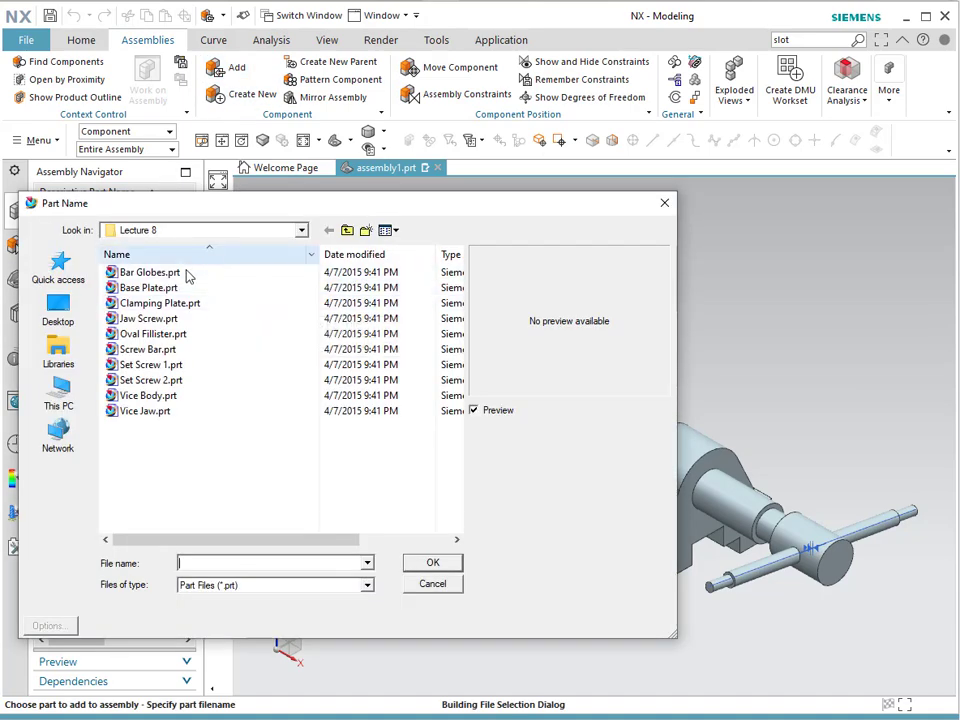
click(169, 277)
click(426, 563)
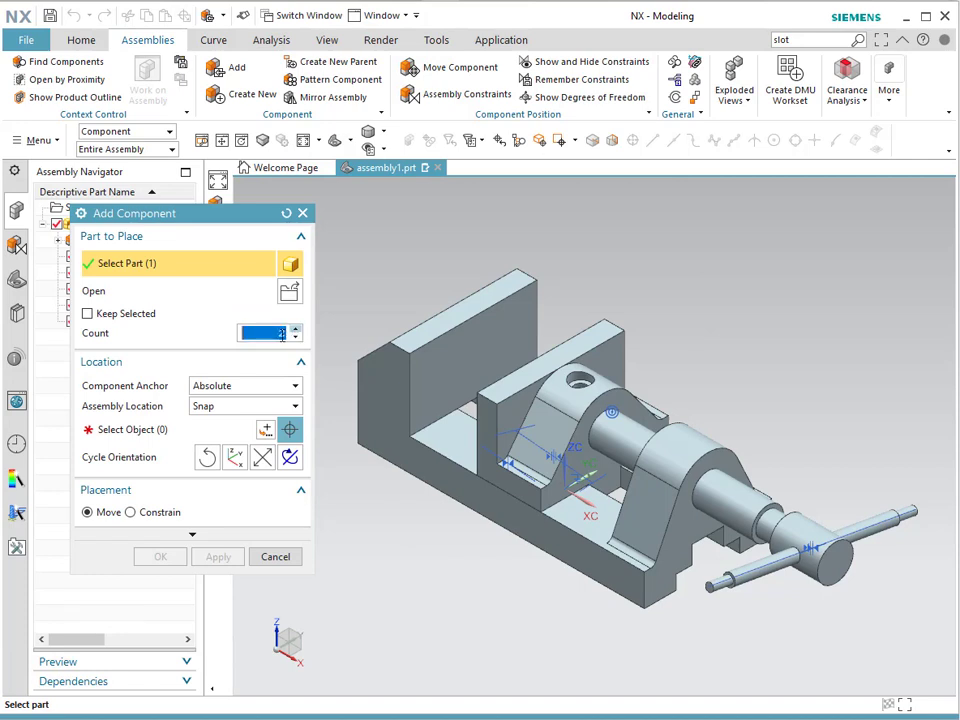
click(110, 429)
click(386, 596)
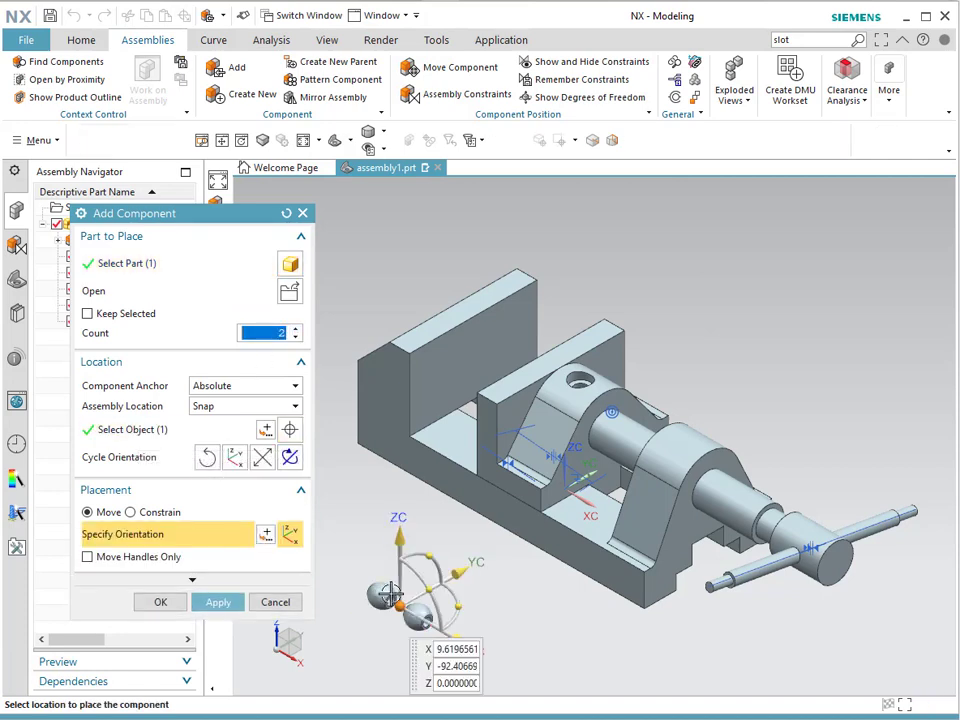
click(168, 604)
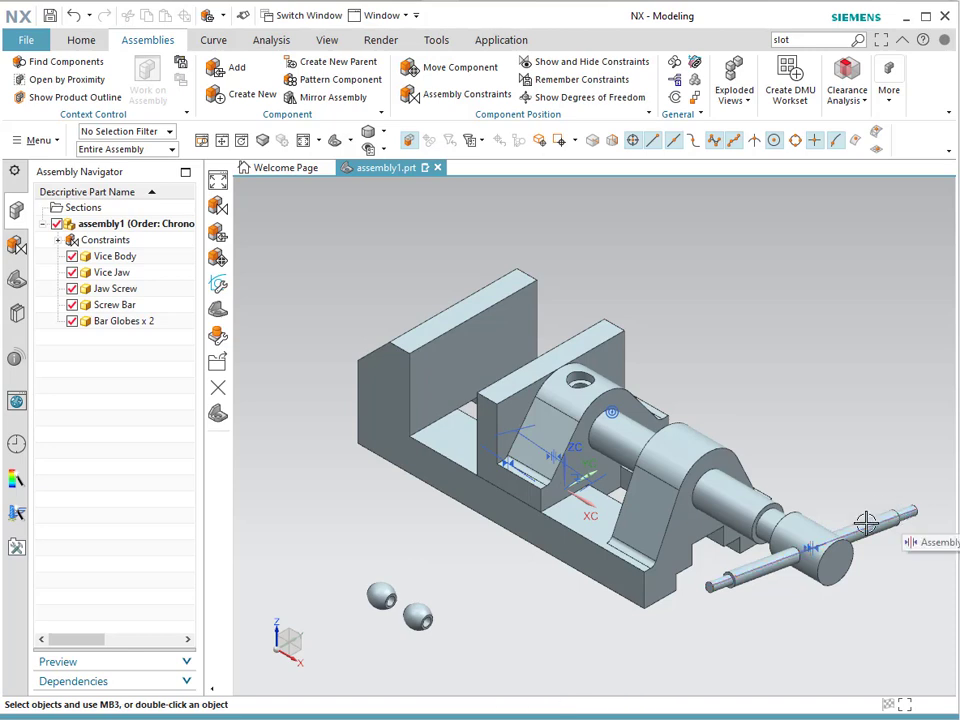
Mount one bar globe on the screw bar's near end with a Concentric constraint between the globe's hole edge and the bar's shoulder edge.
scroll(444, 647, up, 4)
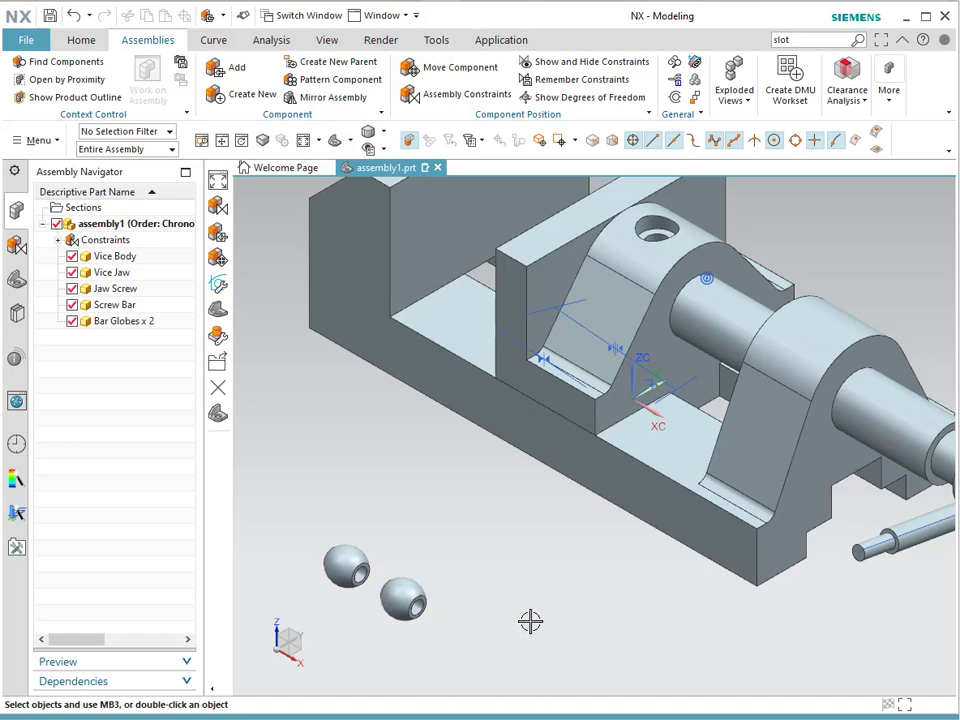
click(410, 94)
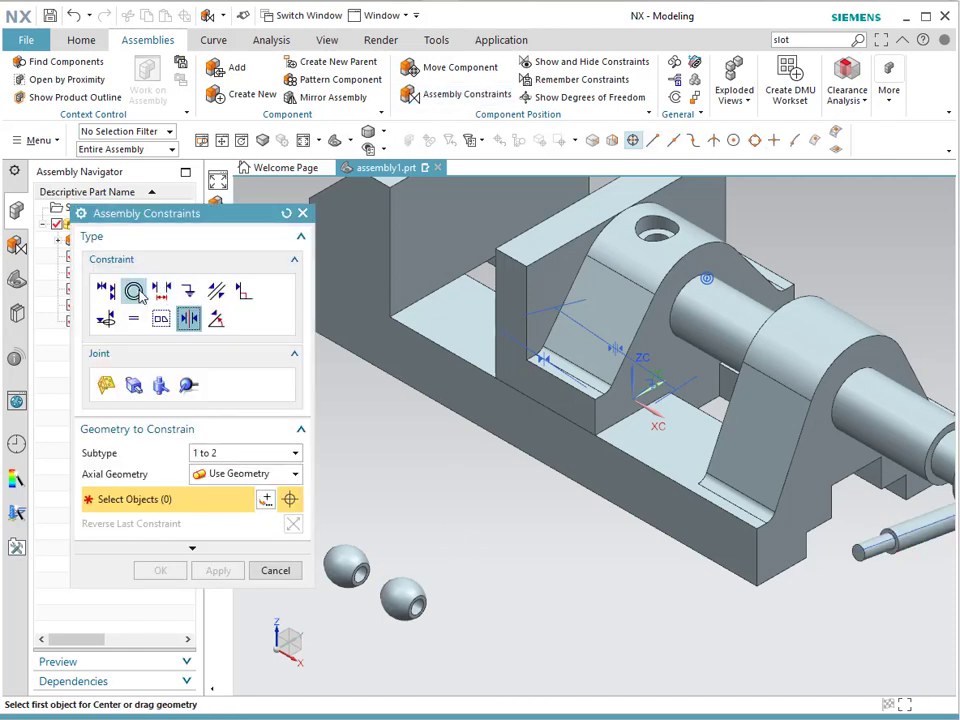
click(136, 291)
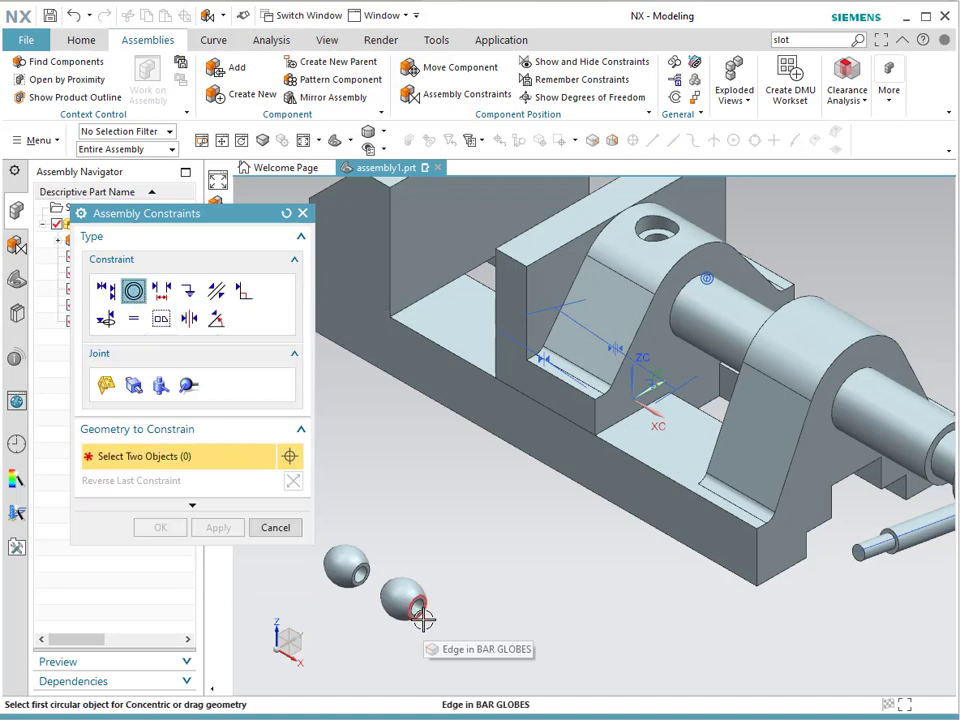
click(422, 618)
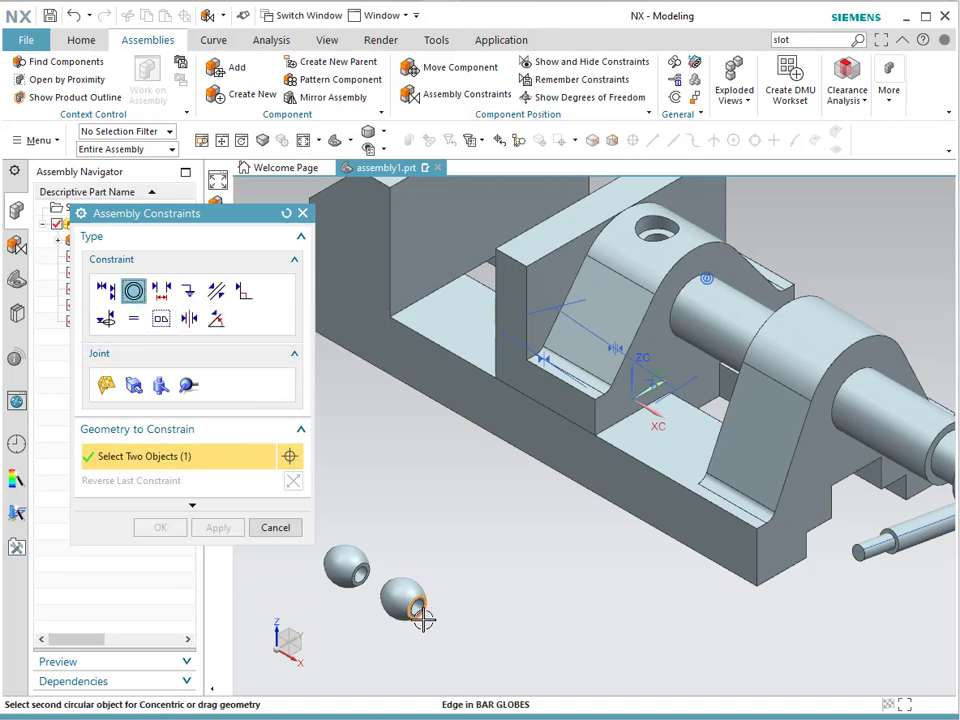
click(890, 530)
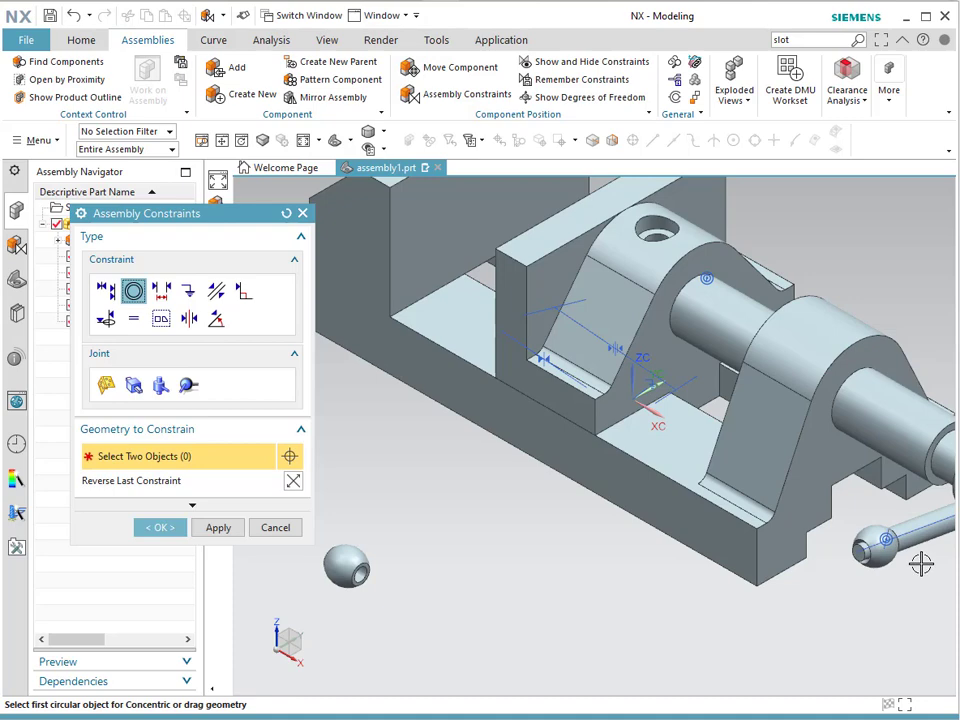
Mount the second bar globe on the screw bar's far shoulder with a reversed Concentric constraint, and accept the constraints.
key(ctrl+f)
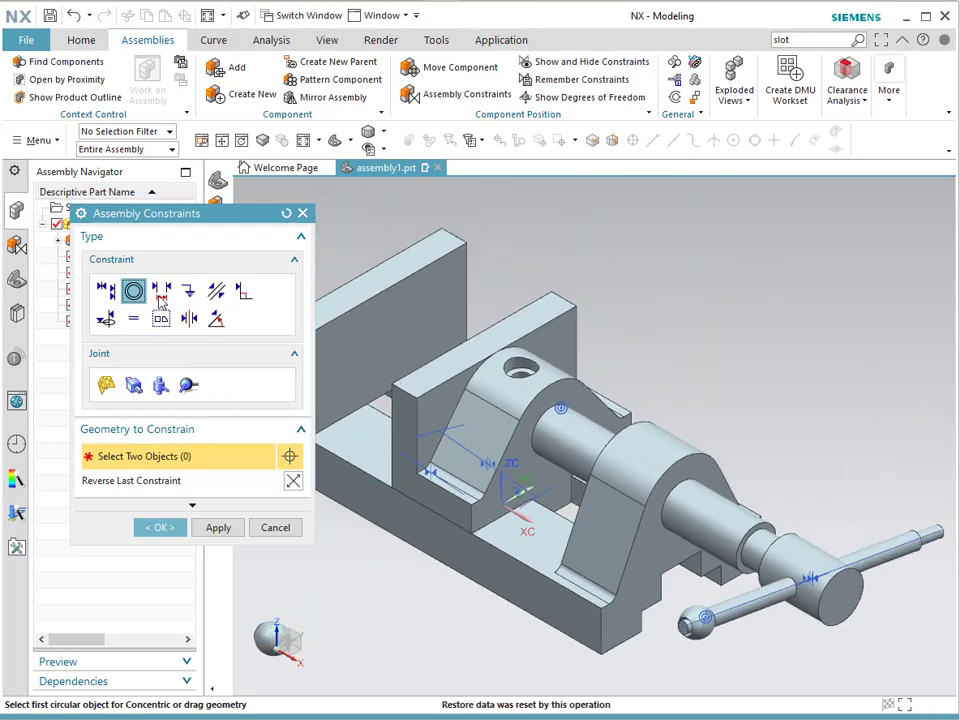
scroll(242, 645, down, 5)
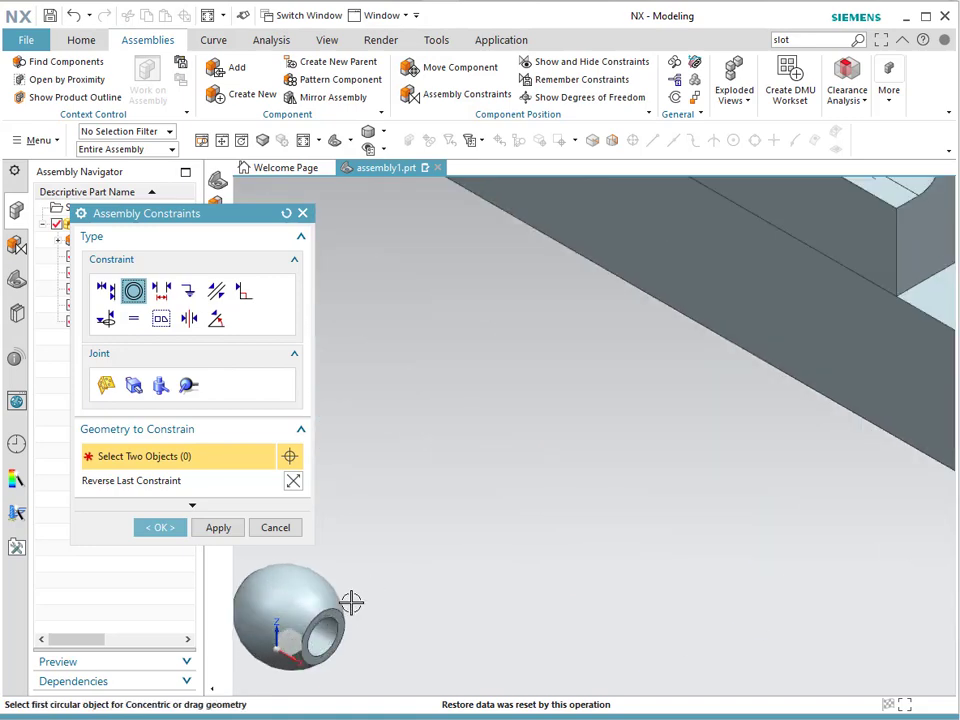
click(343, 606)
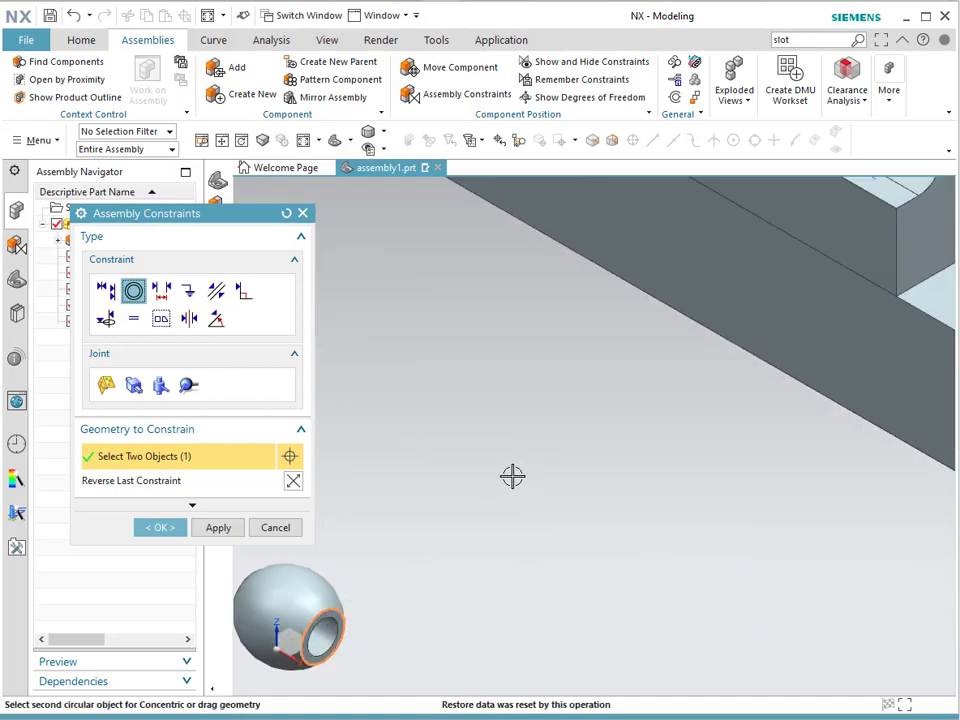
key(ctrl+f)
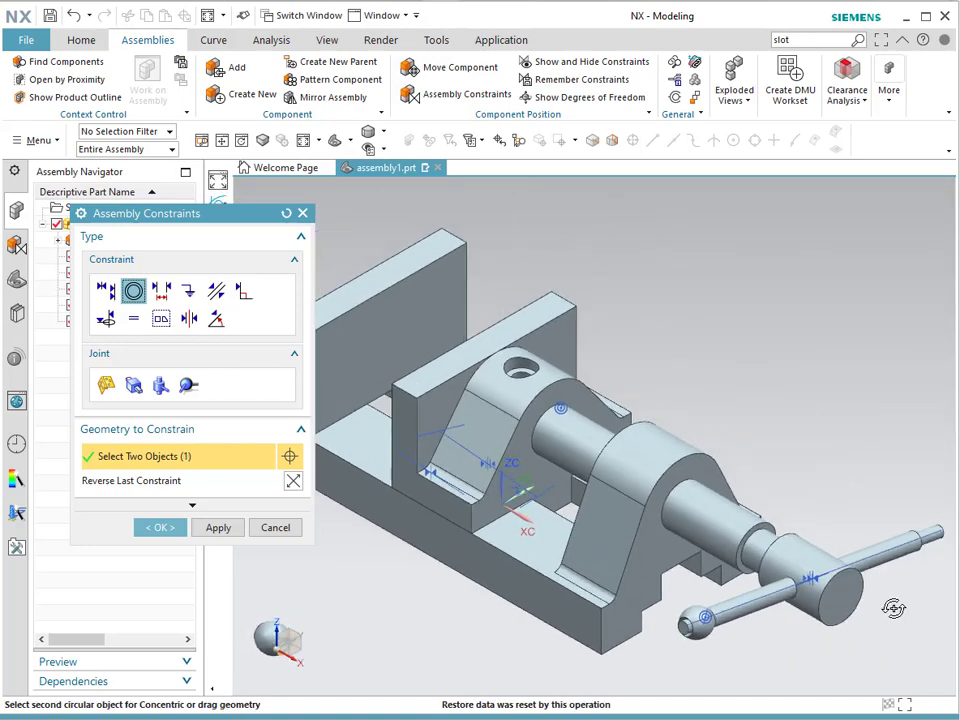
middle_drag(893, 608, 777, 616)
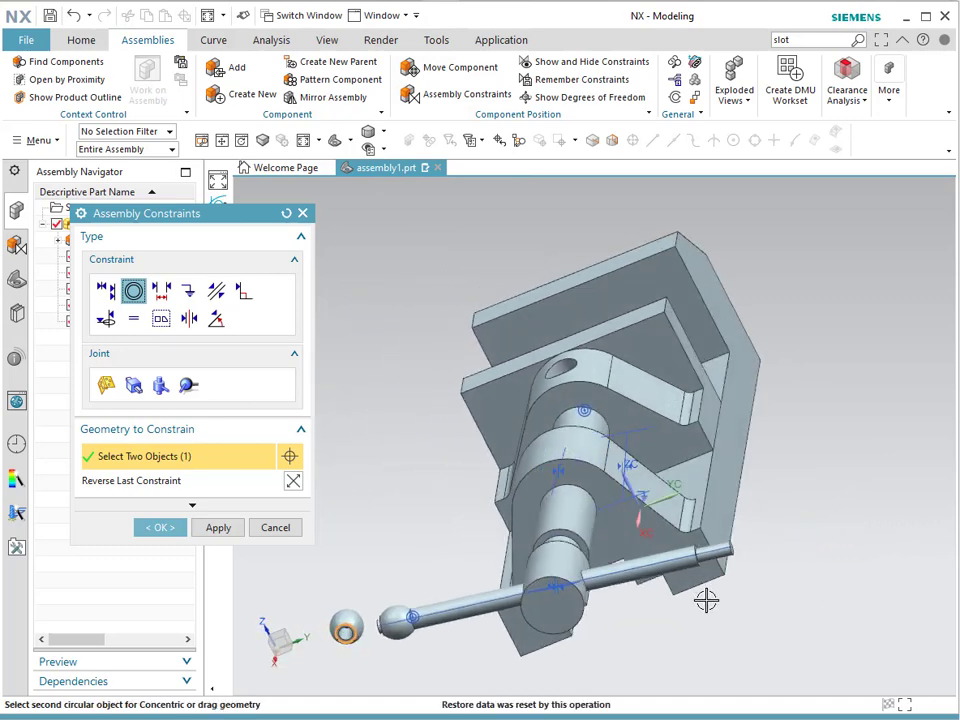
scroll(706, 600, down, 2)
middle_drag(719, 596, 663, 567)
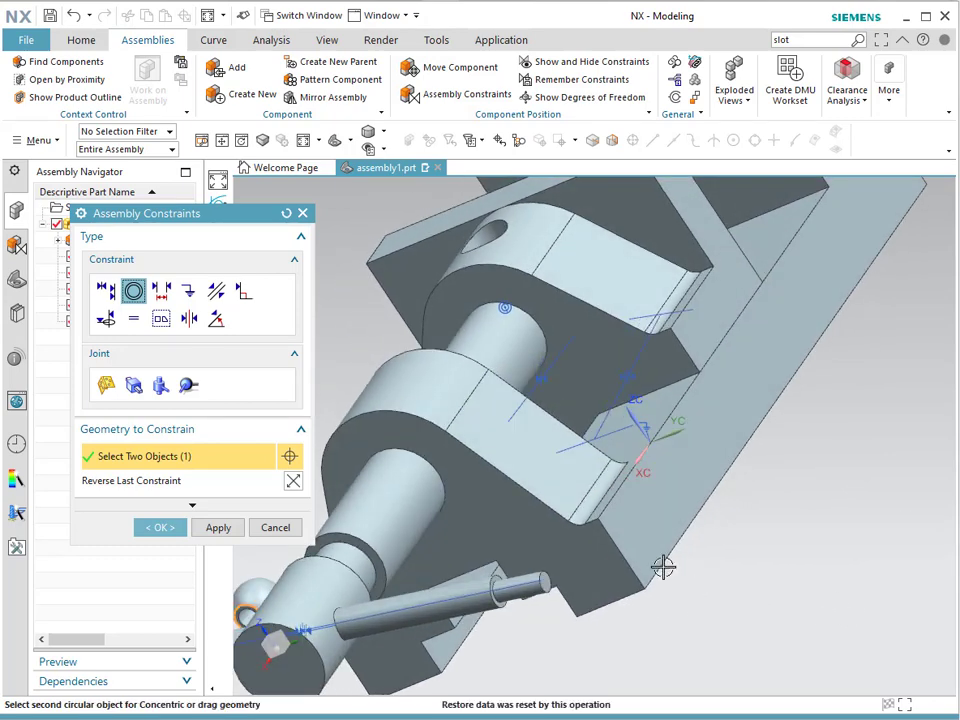
click(497, 573)
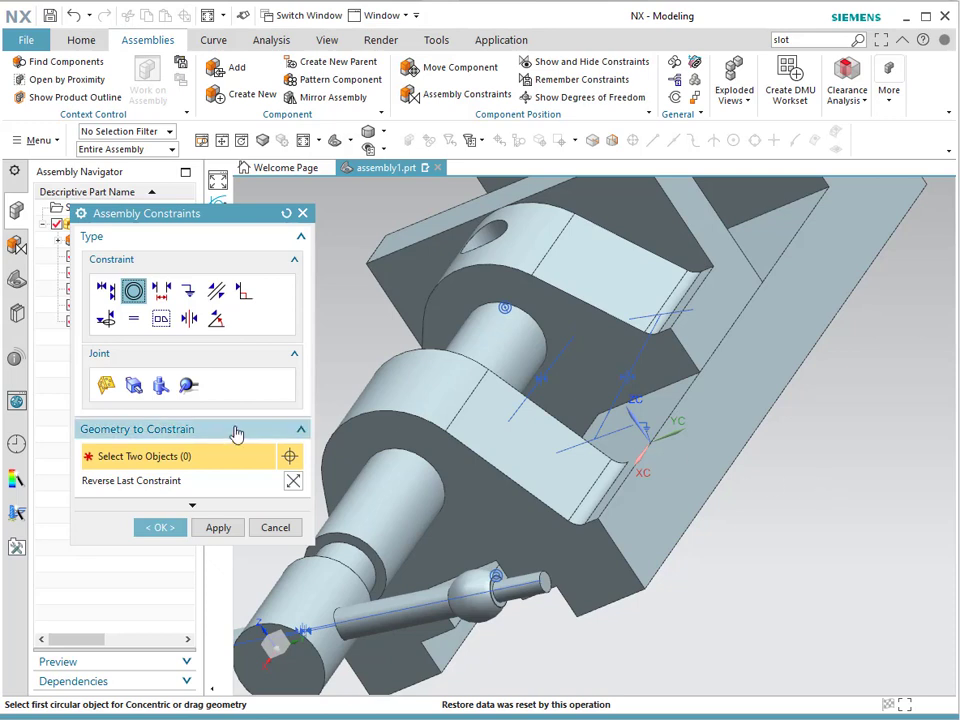
click(292, 483)
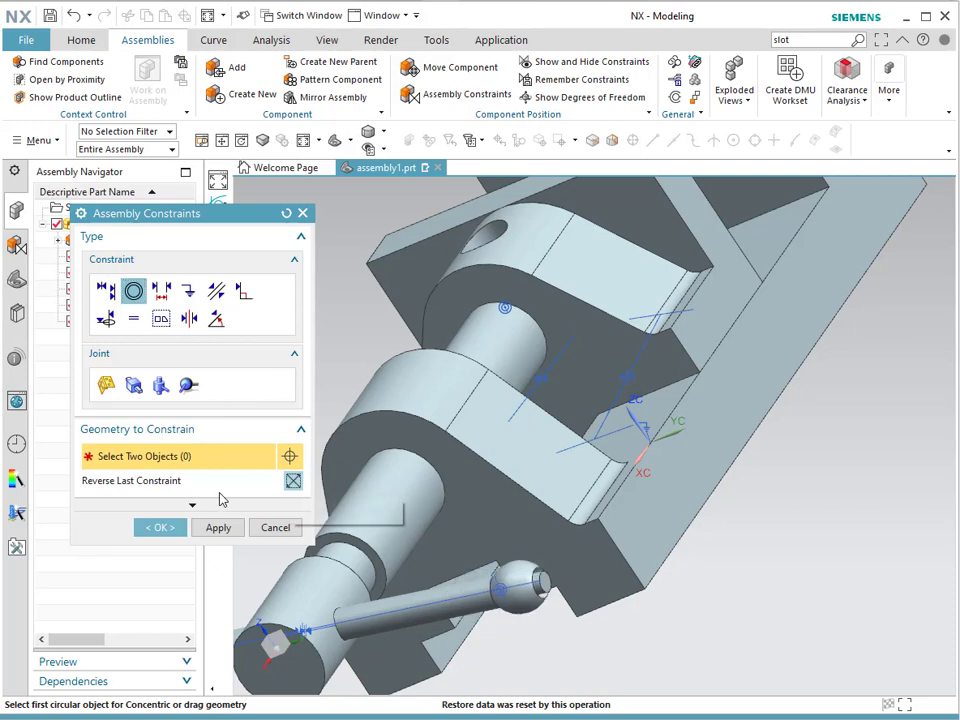
click(163, 528)
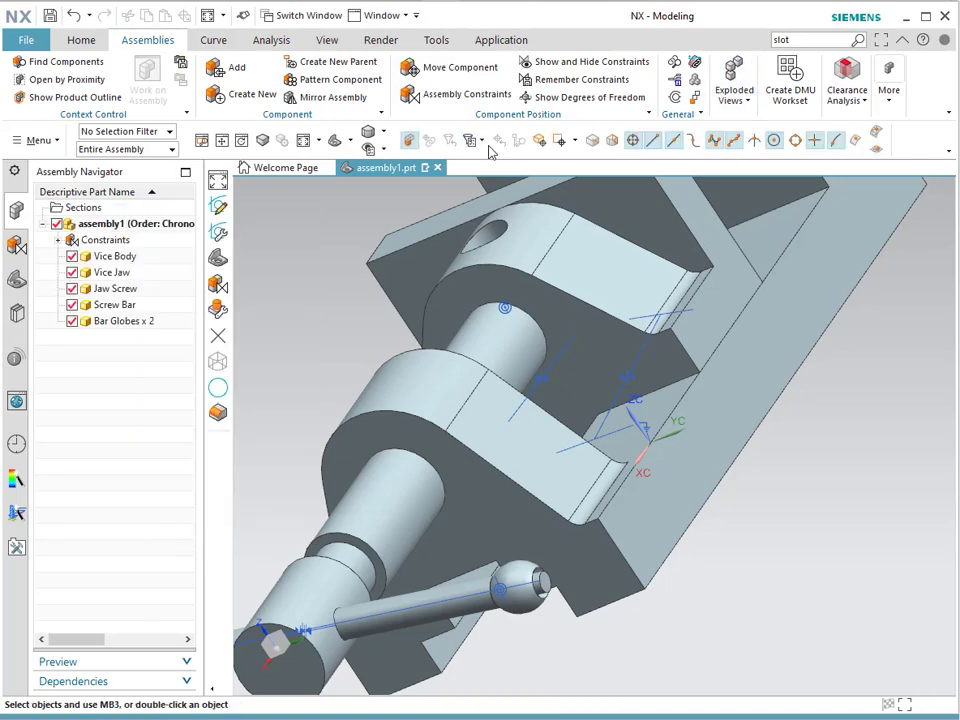
Try rotating the near bar globe with Move Component to test how the handle, jaw screw and vice jaw follow.
key(Home)
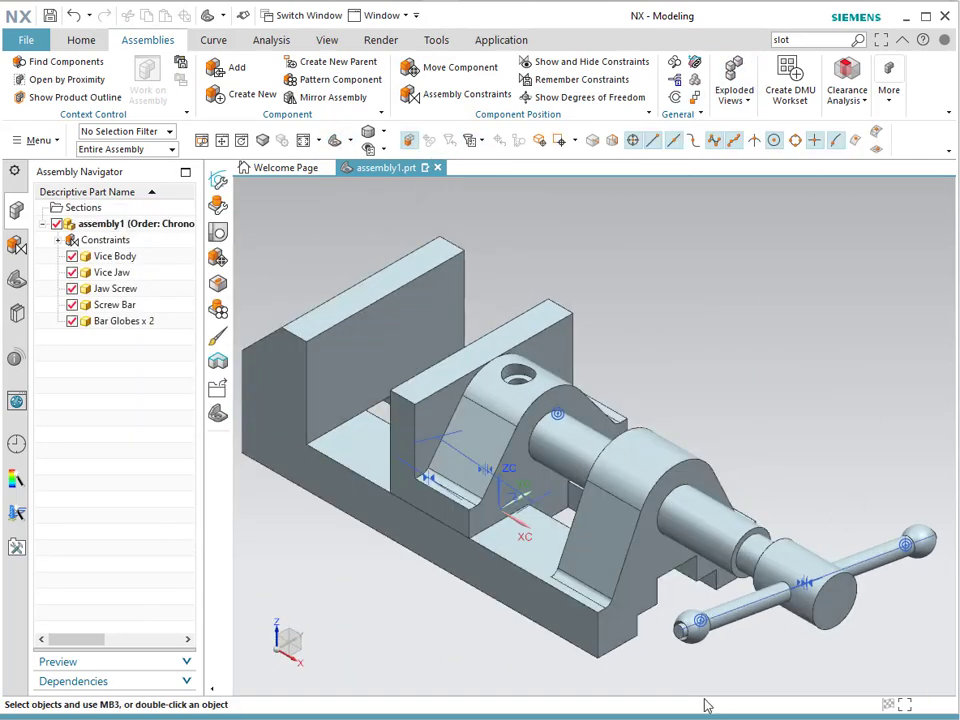
click(688, 620)
click(488, 70)
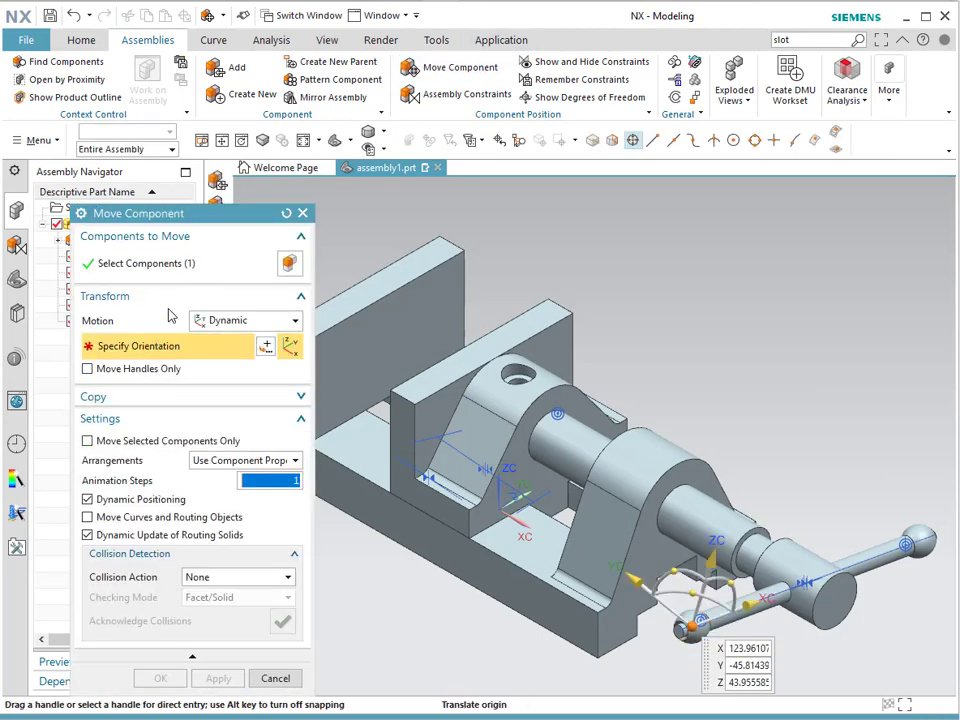
mouse_move(673, 570)
mouse_down()
mouse_move(551, 569)
mouse_move(695, 632)
mouse_move(605, 485)
mouse_move(664, 643)
mouse_move(640, 640)
mouse_move(667, 627)
mouse_move(655, 525)
mouse_move(680, 500)
mouse_move(690, 560)
mouse_move(735, 452)
mouse_move(728, 578)
mouse_move(729, 534)
mouse_move(715, 560)
mouse_move(778, 604)
mouse_move(714, 656)
mouse_move(660, 562)
mouse_move(760, 600)
mouse_move(730, 560)
mouse_move(640, 615)
mouse_move(676, 592)
mouse_up()
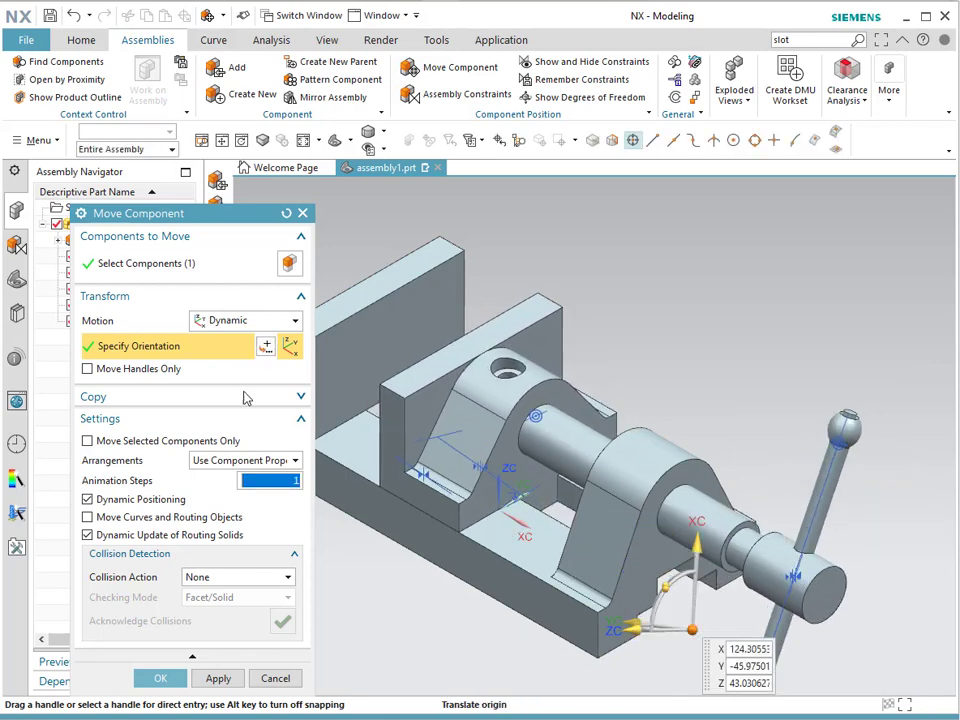
click(160, 678)
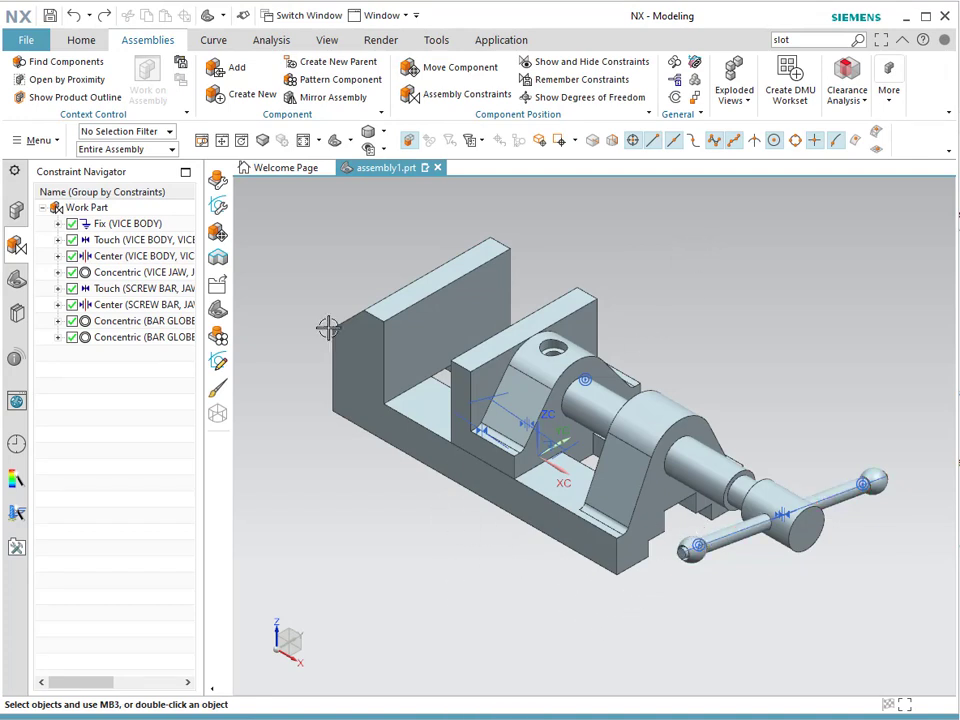
Add two instances of Base Plate.prt from the Lecture 8 folder in open space beside the vice body, at about X 111, Y -92, Z 3.
click(220, 68)
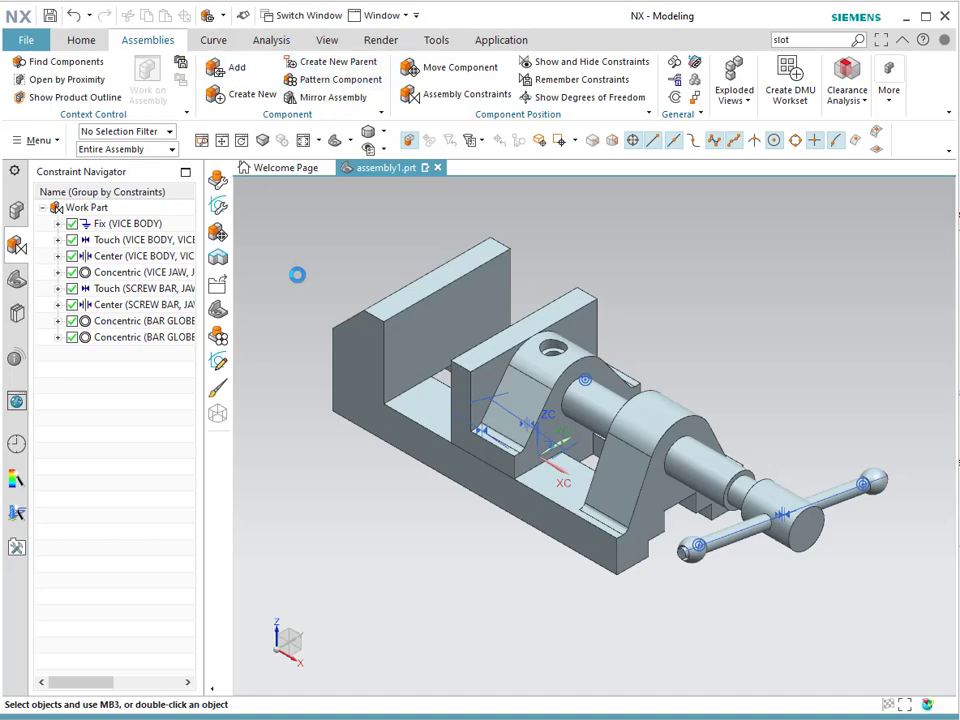
click(289, 293)
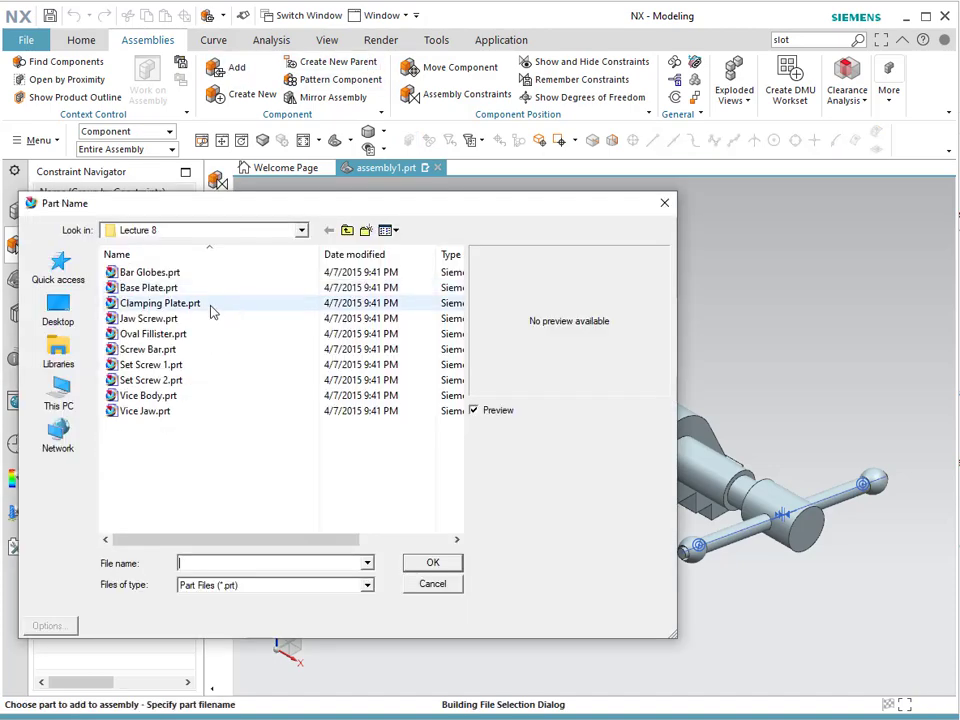
click(148, 288)
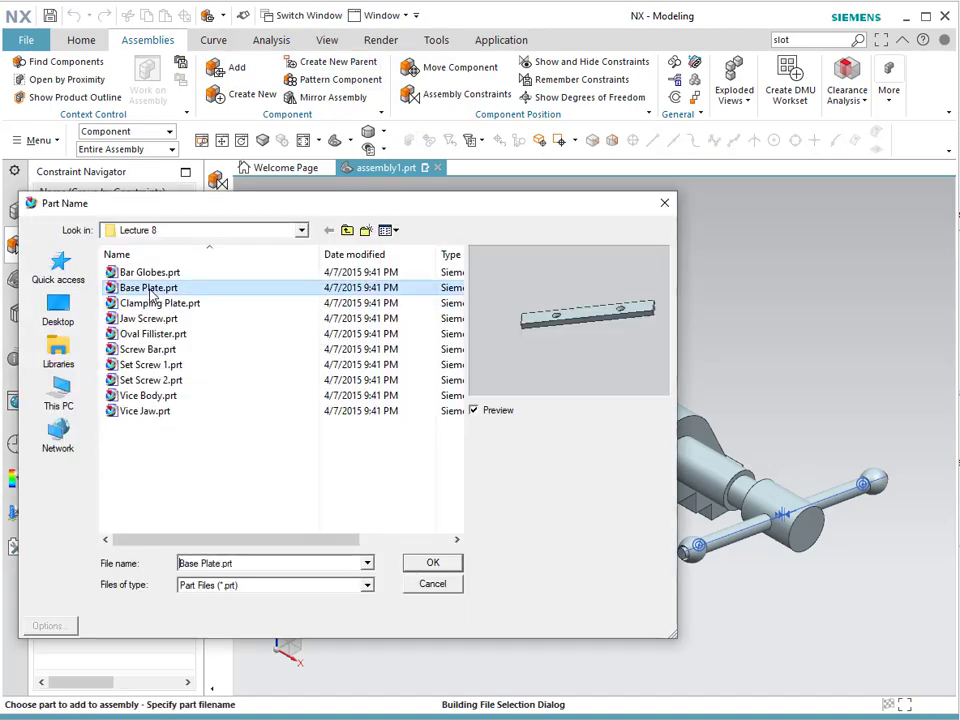
click(424, 564)
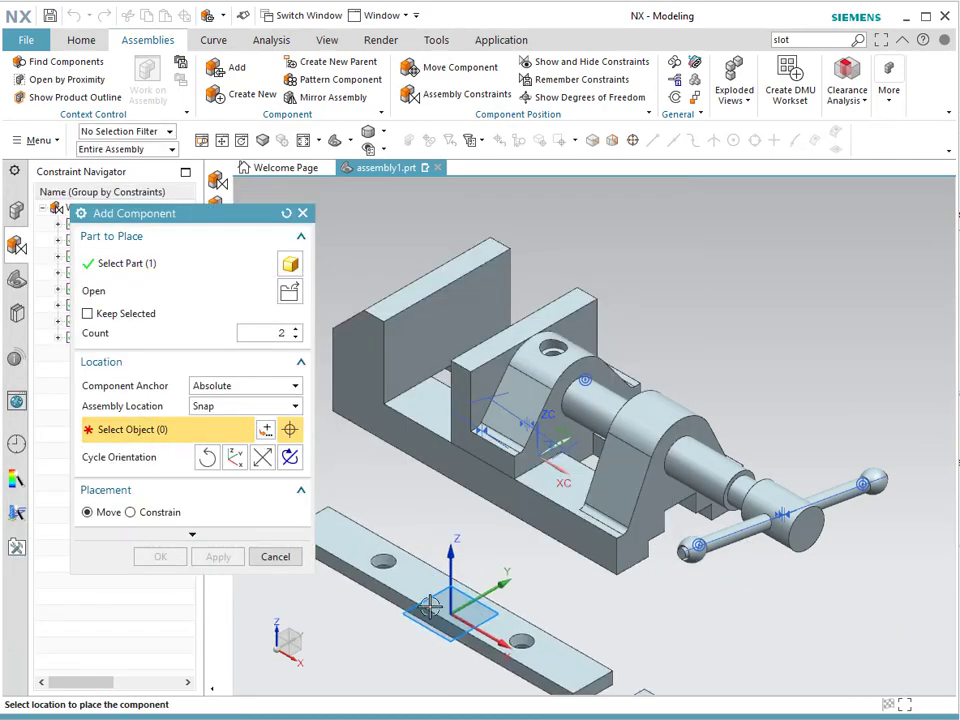
click(416, 597)
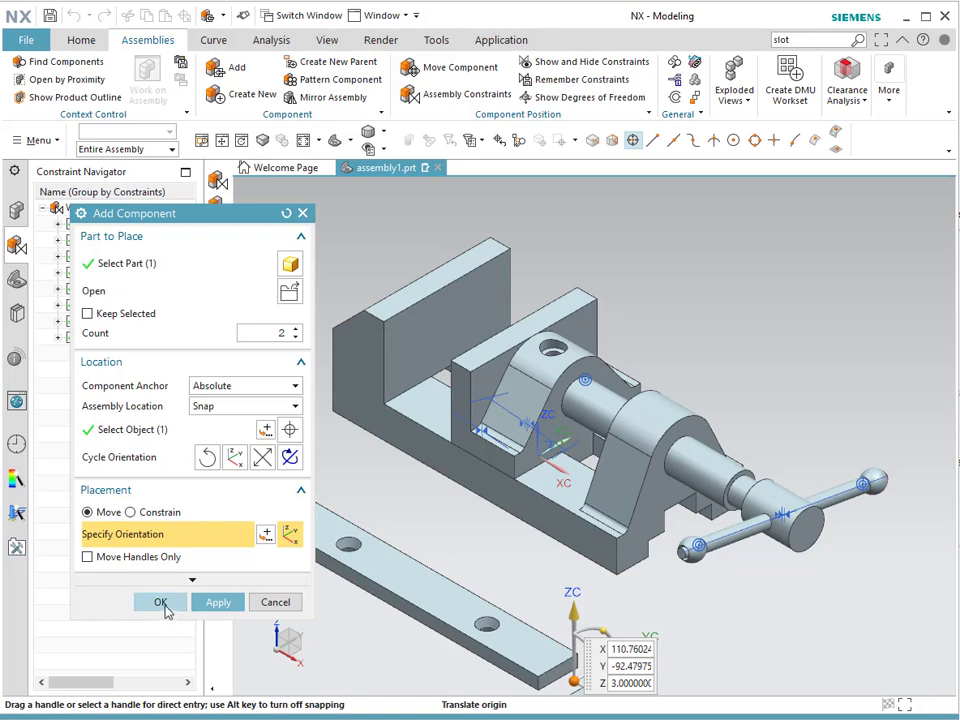
click(163, 603)
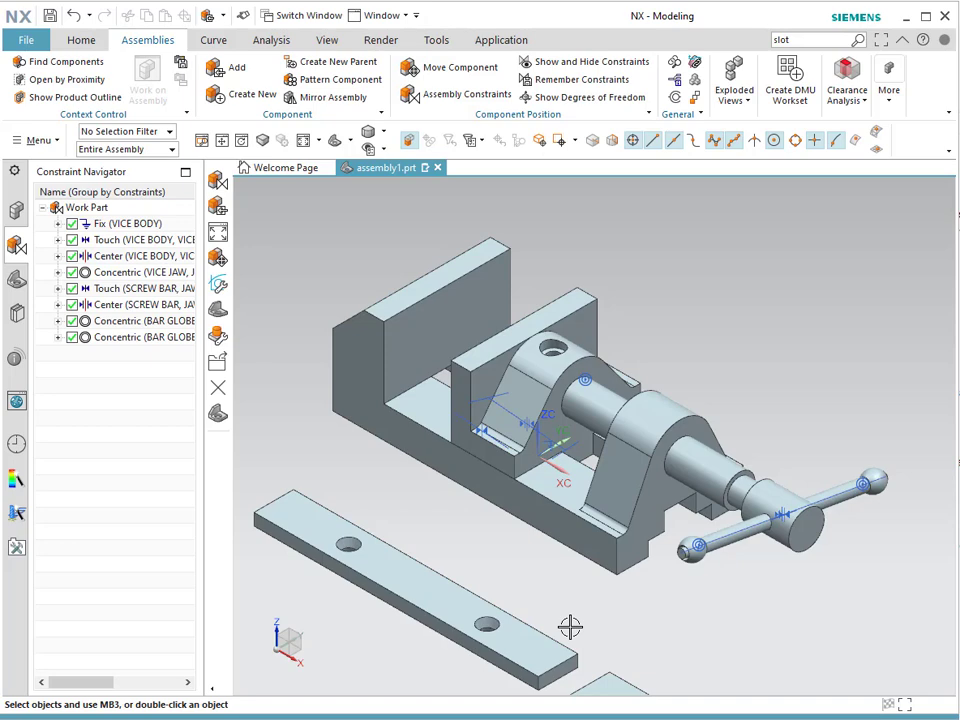
Add a Touch constraint between the vice body's inner underside rail face and the first base plate's bottom face.
scroll(570, 622, down, 4)
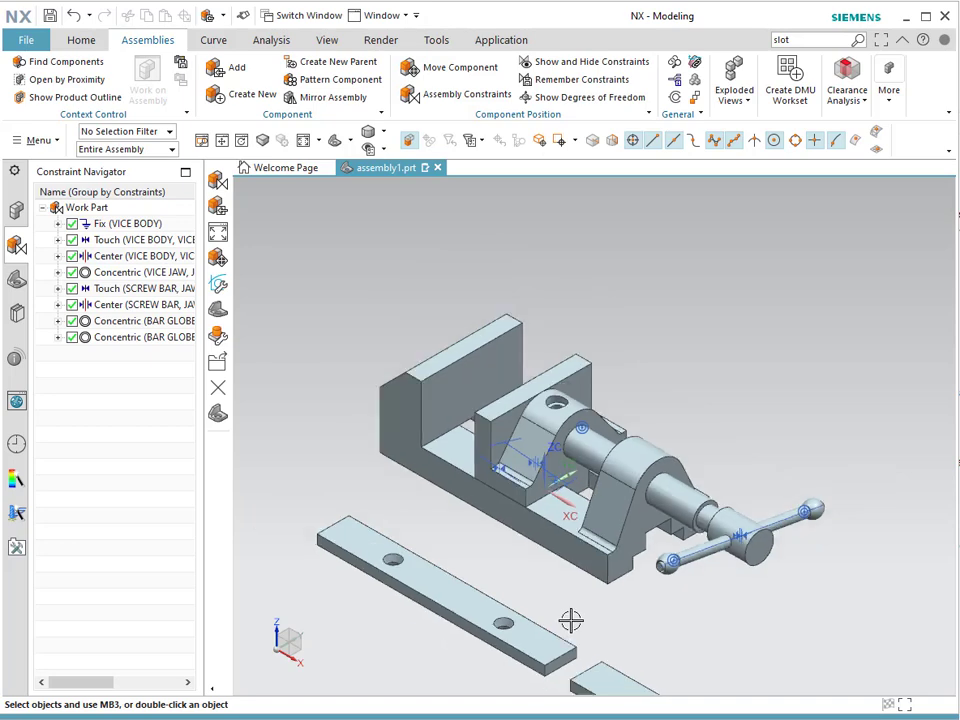
middle_drag(570, 619, 608, 491)
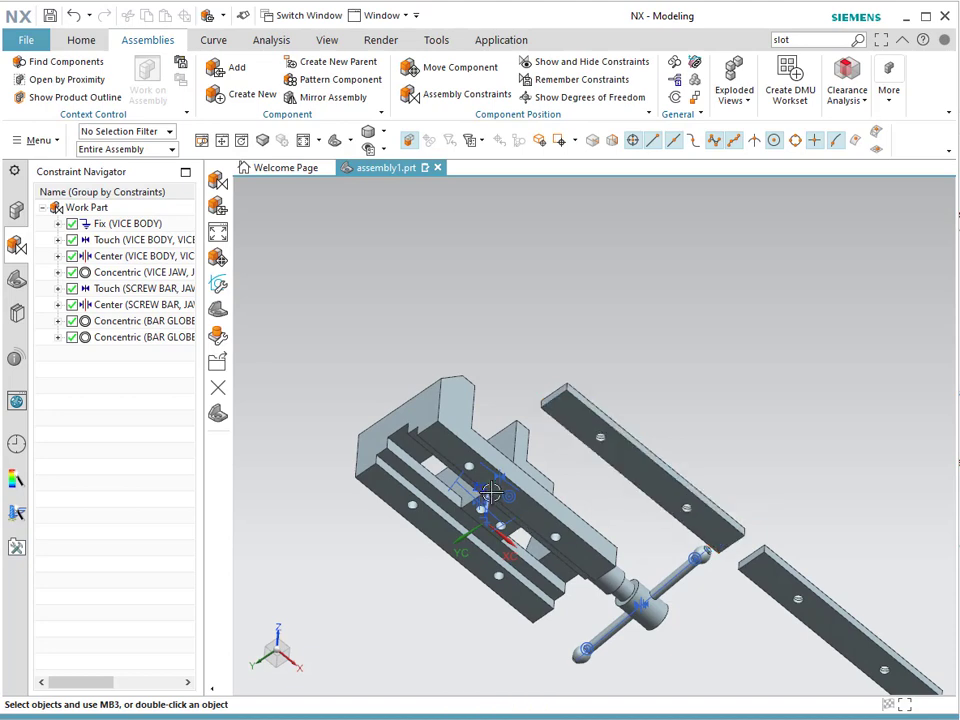
middle_drag(467, 457, 686, 413)
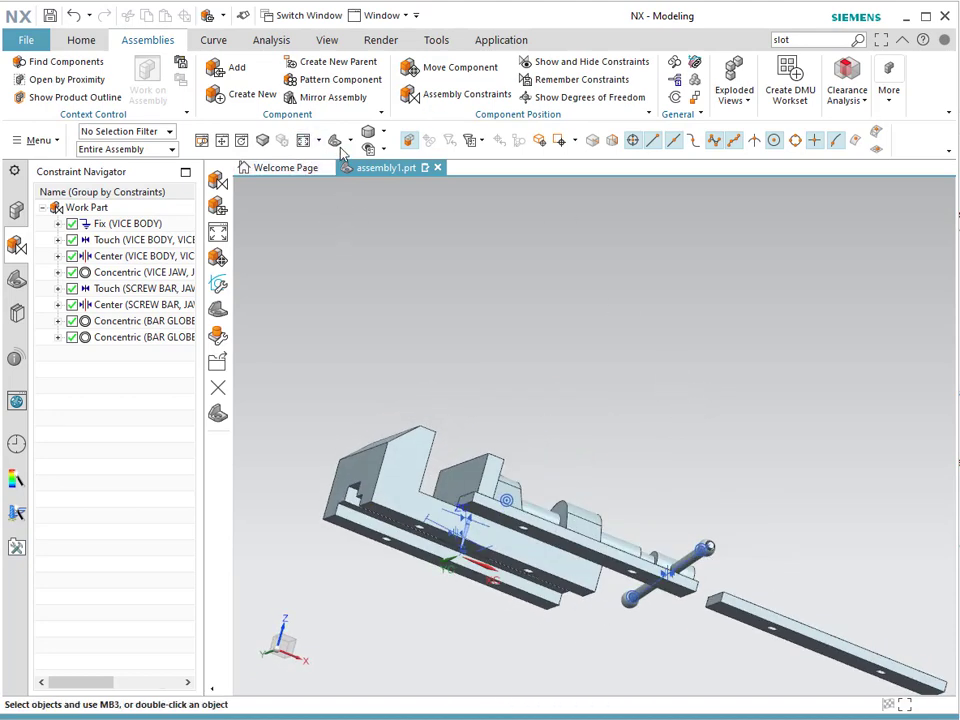
click(437, 96)
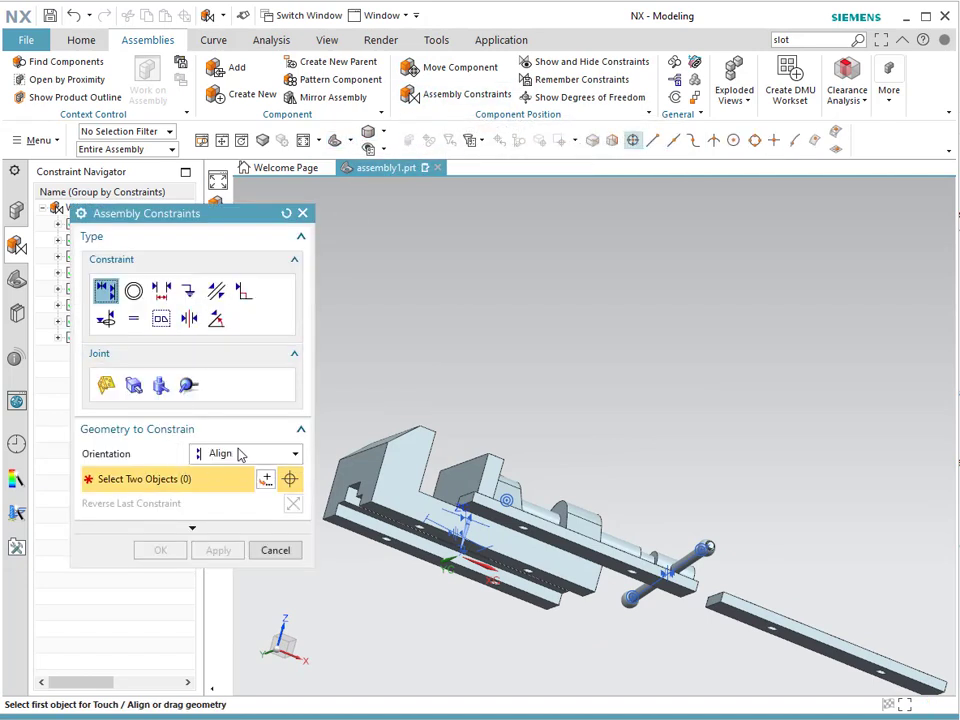
click(240, 453)
click(230, 490)
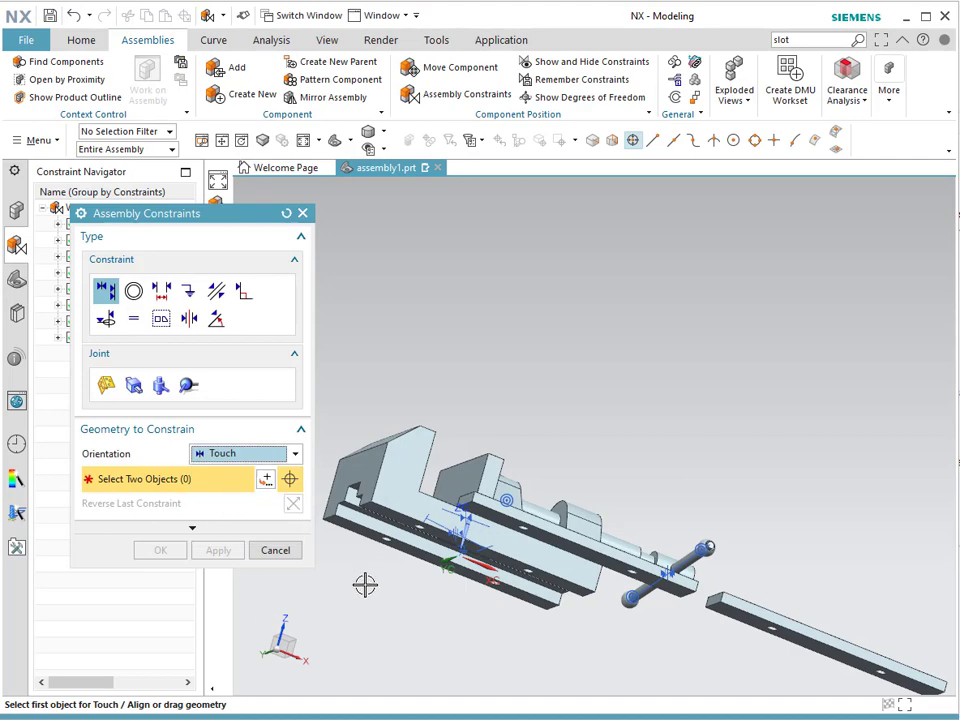
scroll(382, 531, up, 3)
click(412, 505)
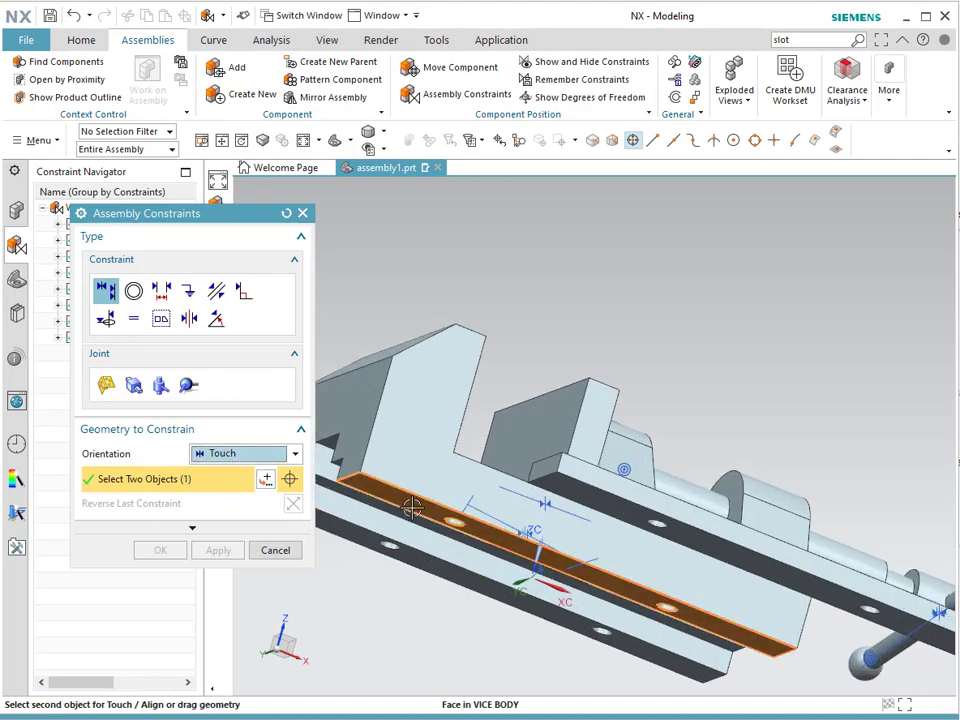
click(578, 497)
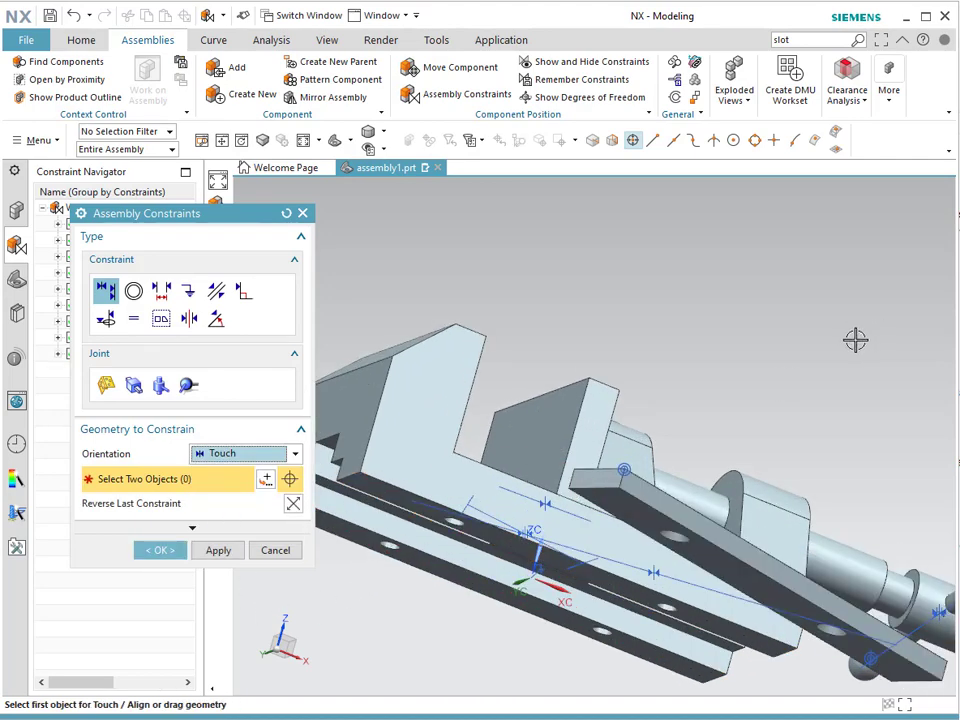
Align the vice body's fixed-jaw end face with the first base plate's matching end face, and accept the constraints.
scroll(757, 379, down, 2)
middle_drag(771, 349, 720, 325)
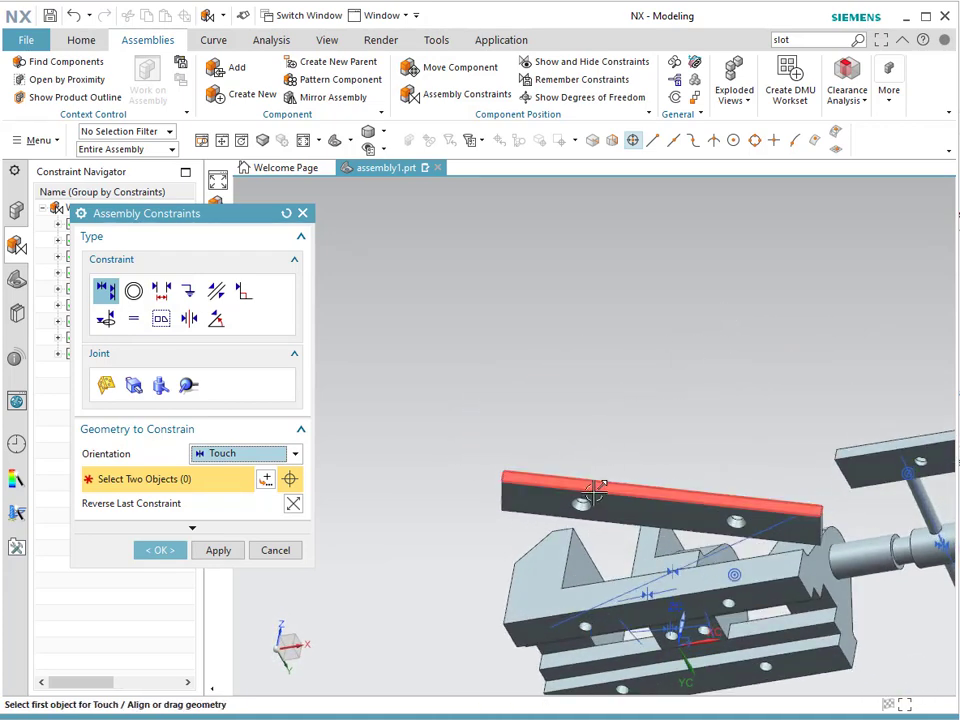
middle_drag(664, 404, 708, 455)
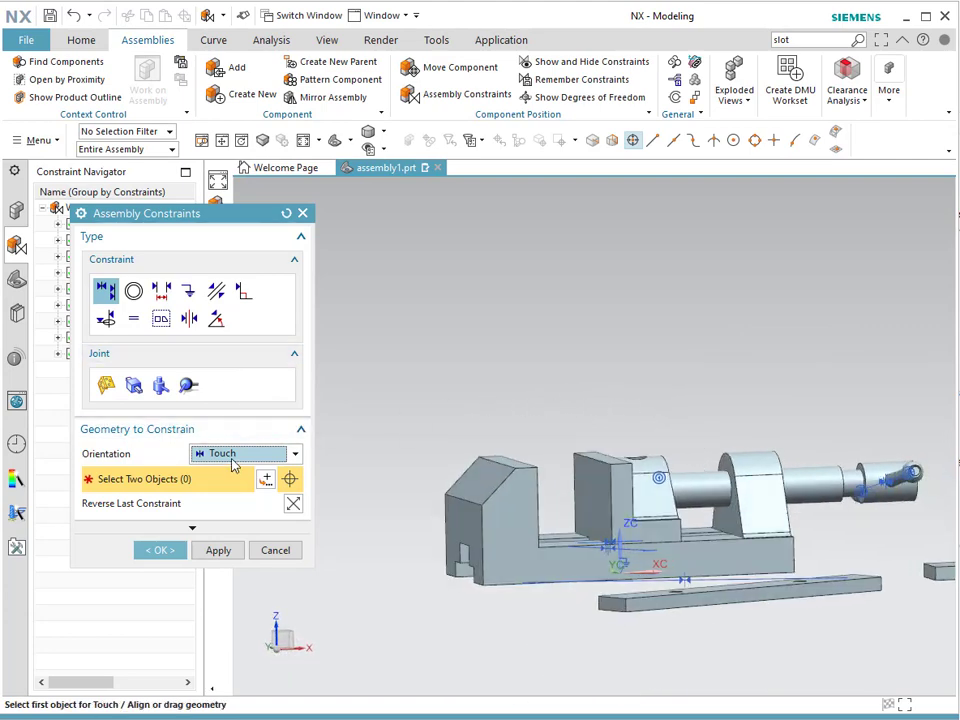
click(233, 462)
click(214, 506)
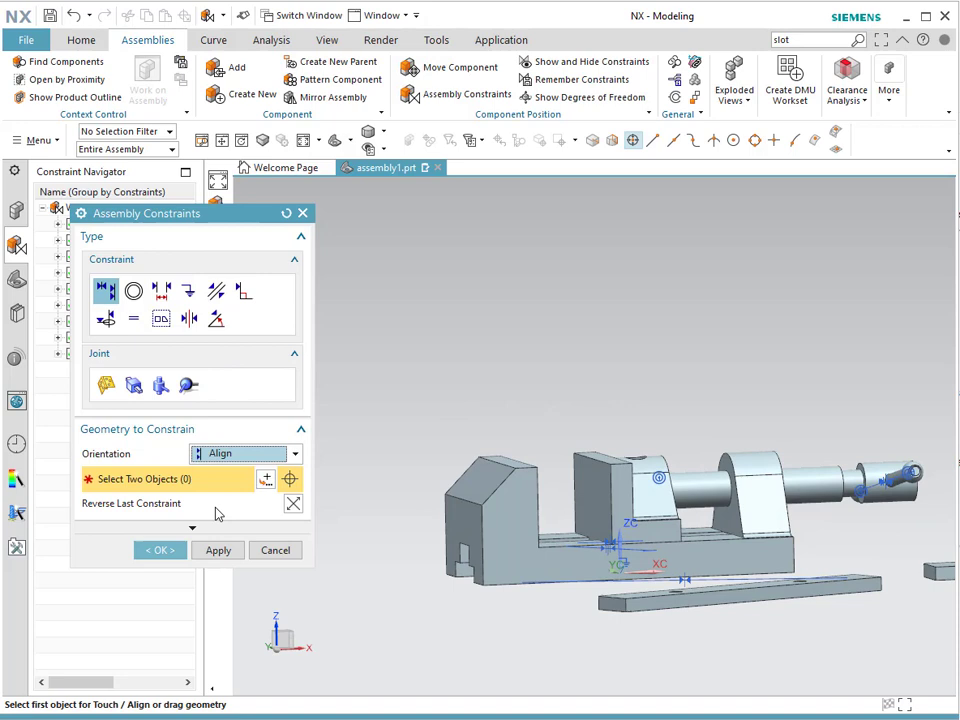
click(470, 525)
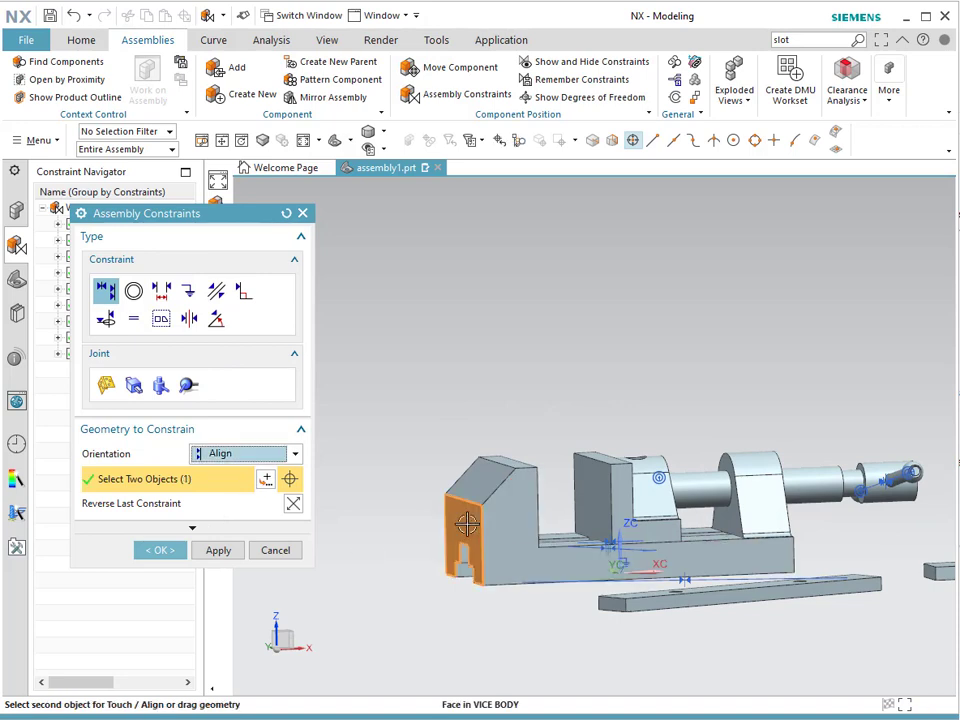
click(613, 604)
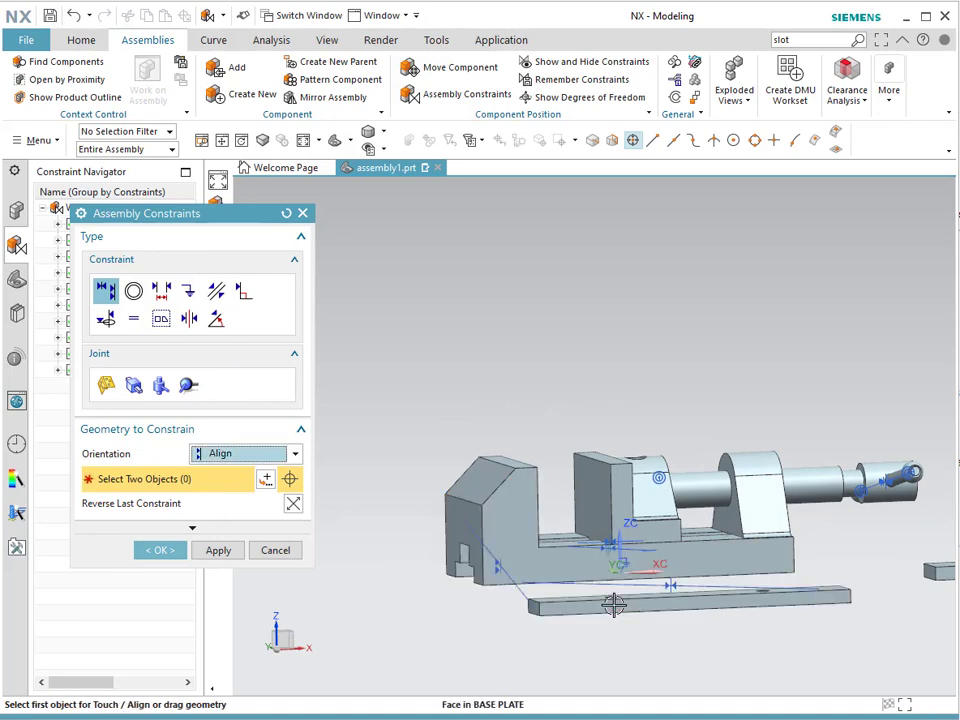
click(163, 551)
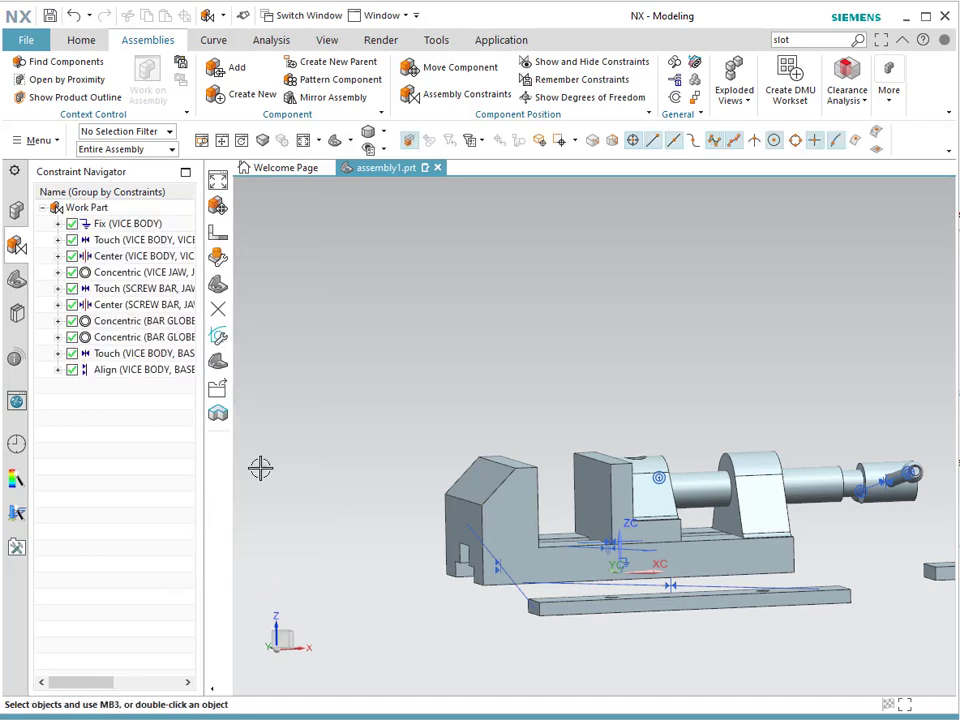
Examine the first base plate's hole alignment with the vice body in a static wireframe front view, and restore the shaded-with-edges isometric view.
click(349, 145)
click(363, 194)
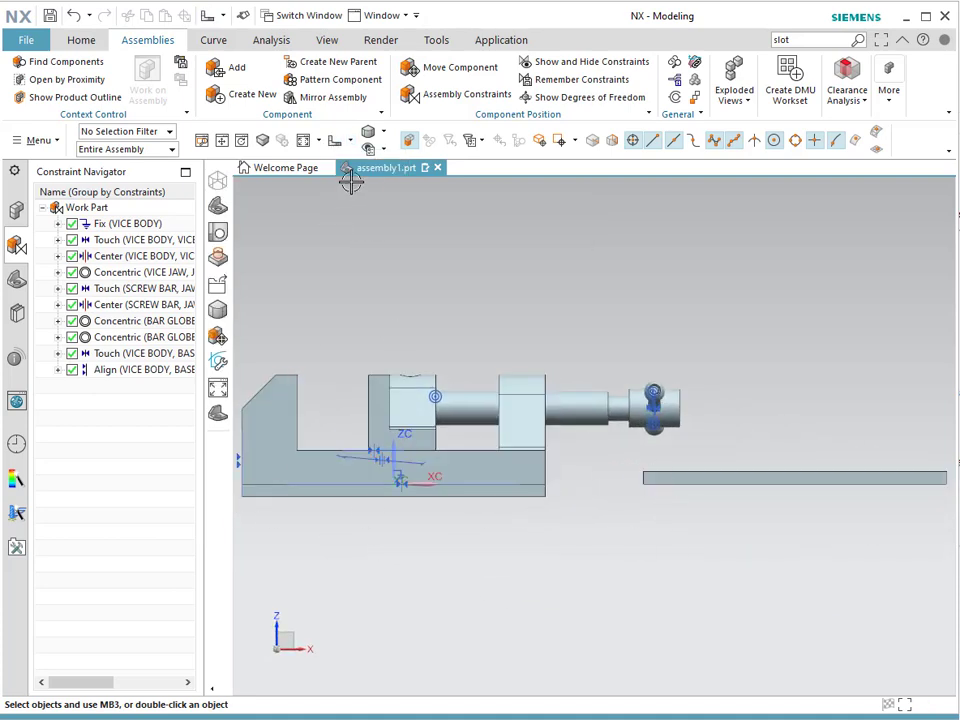
click(385, 137)
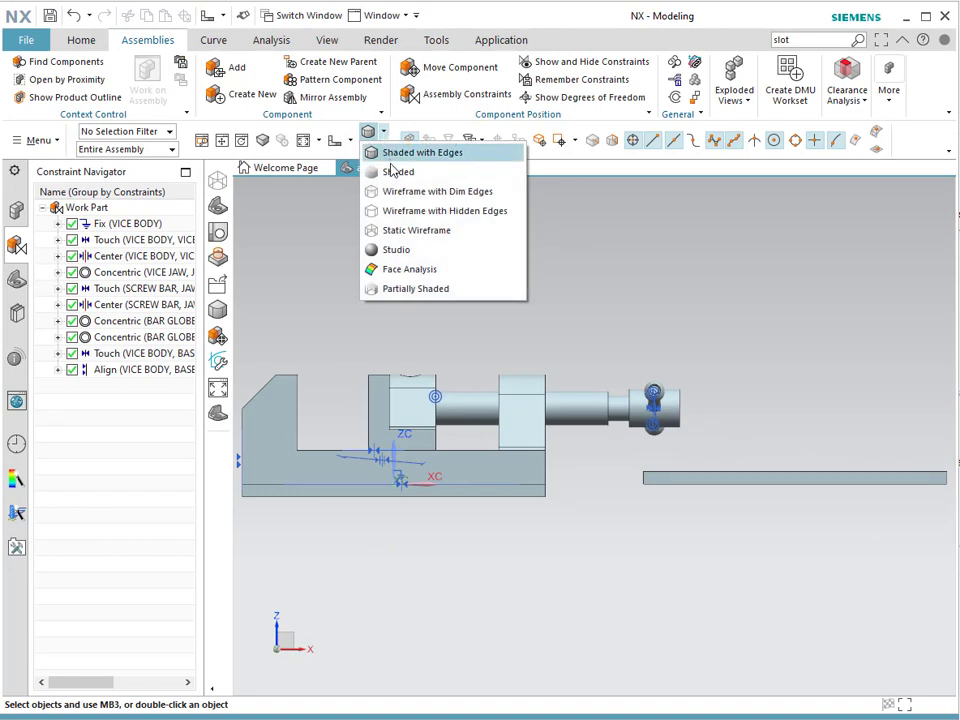
click(399, 234)
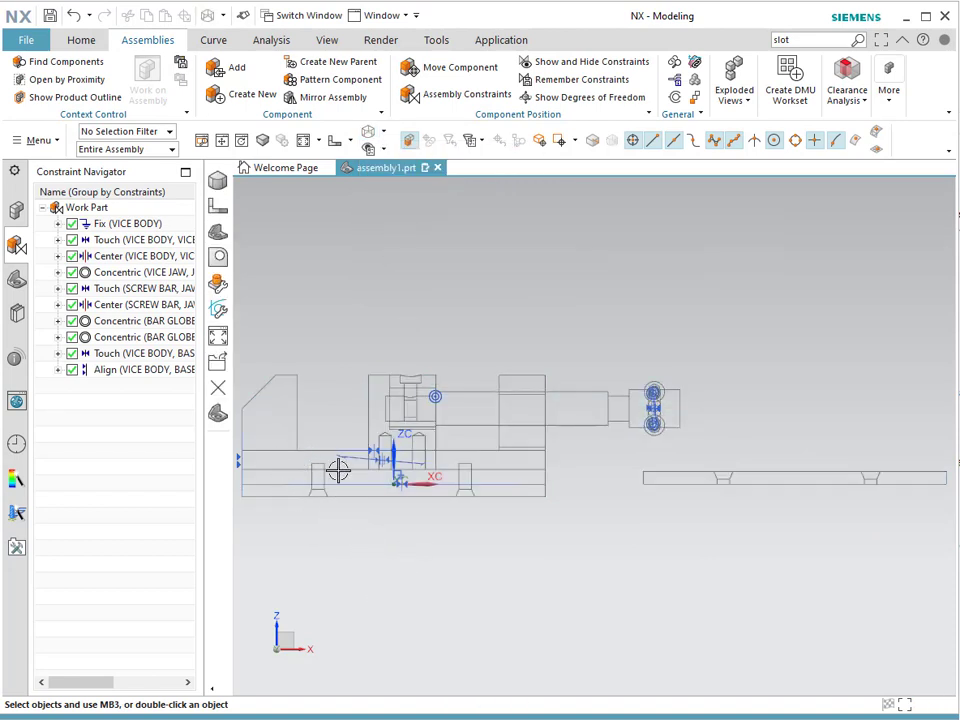
click(370, 131)
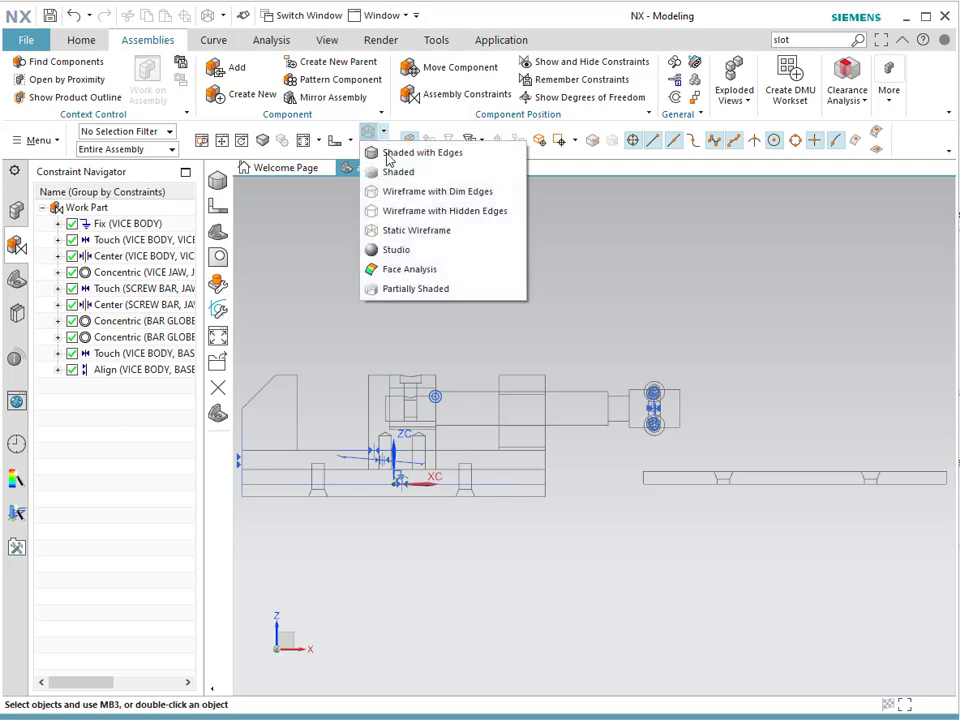
click(392, 151)
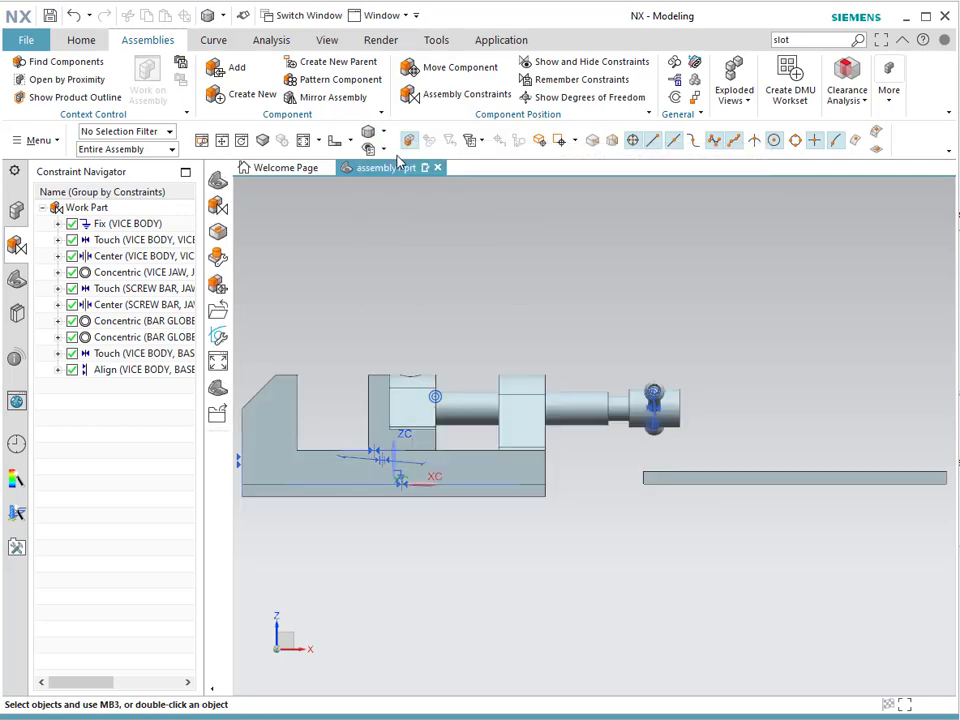
click(340, 140)
click(339, 161)
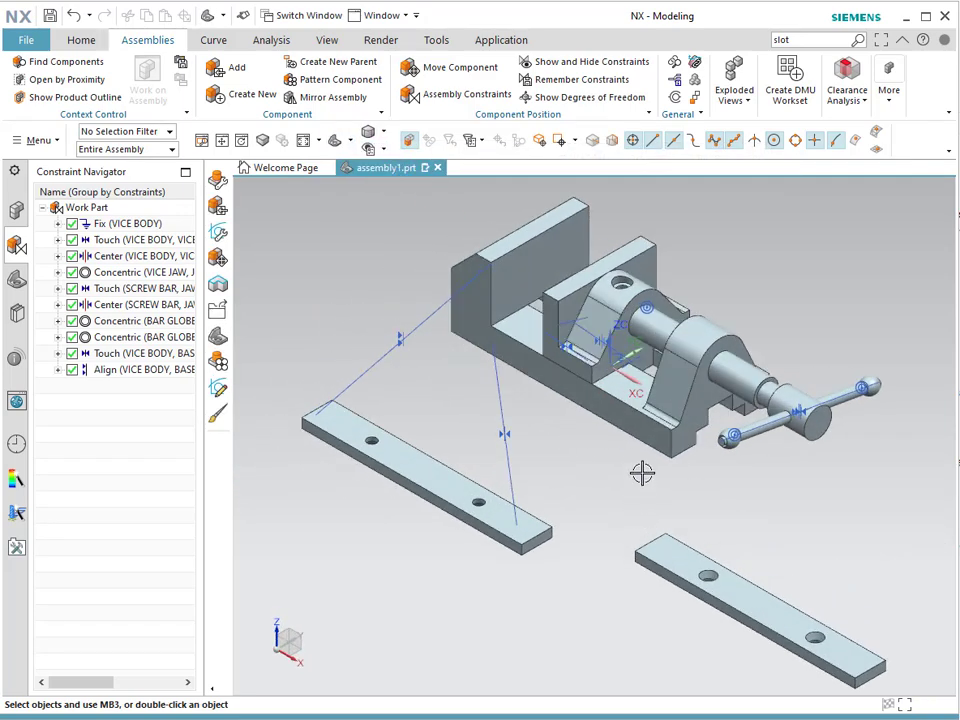
Add a Touch constraint between the second base plate's bottom face and the underside face of the vice body's other rail.
click(425, 94)
click(245, 453)
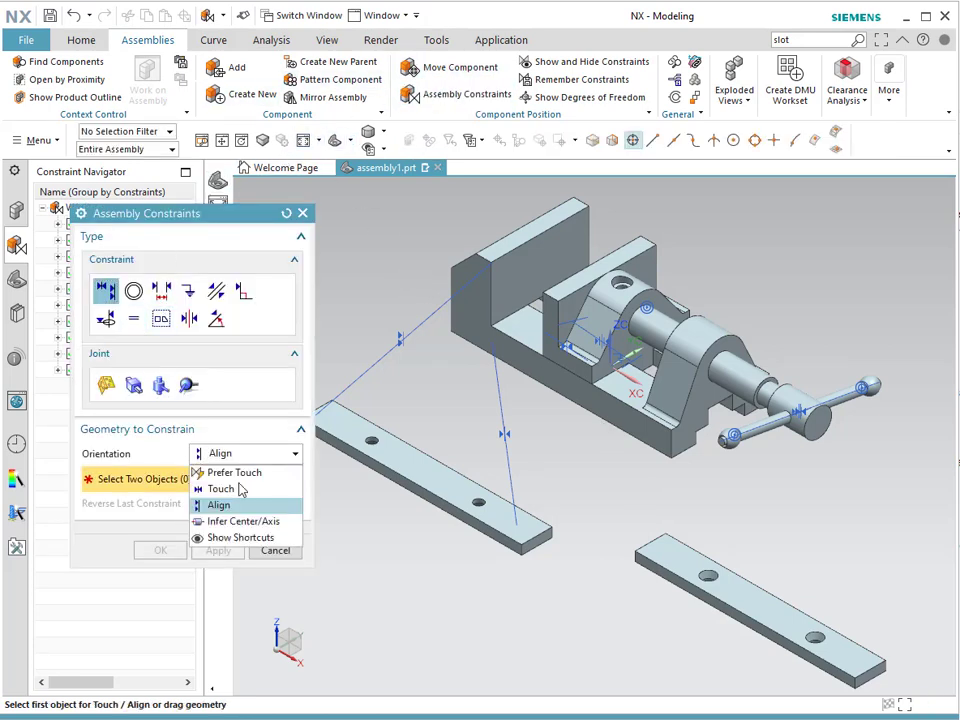
click(226, 489)
middle_drag(748, 541, 767, 485)
click(818, 388)
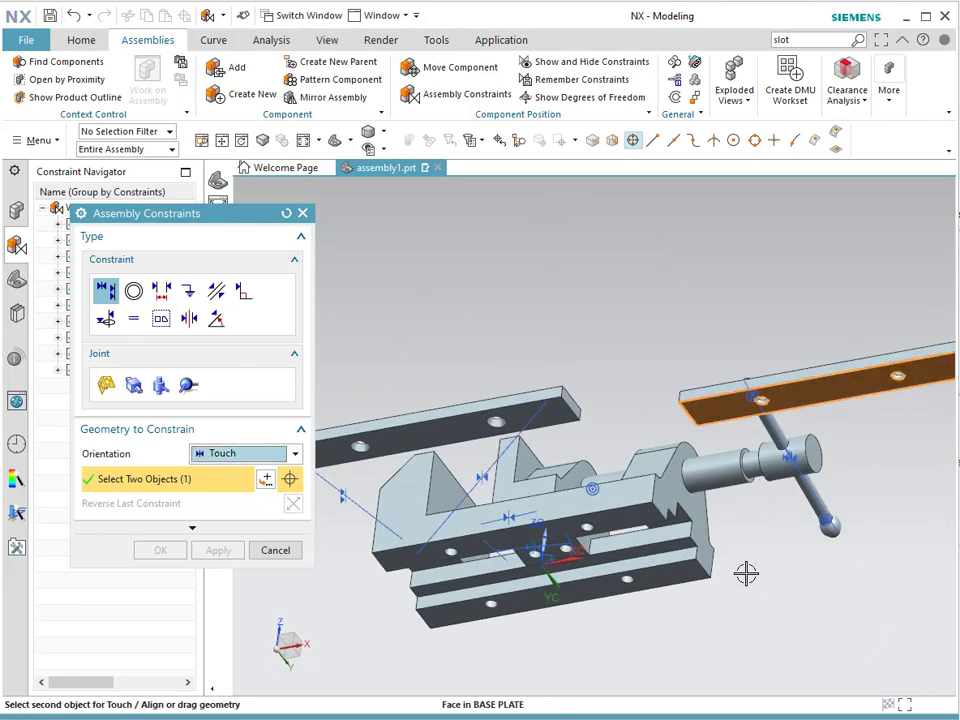
click(678, 574)
Align the second base plate's end face with the vice body's screw-side end face, and accept the constraints.
middle_drag(759, 279, 735, 306)
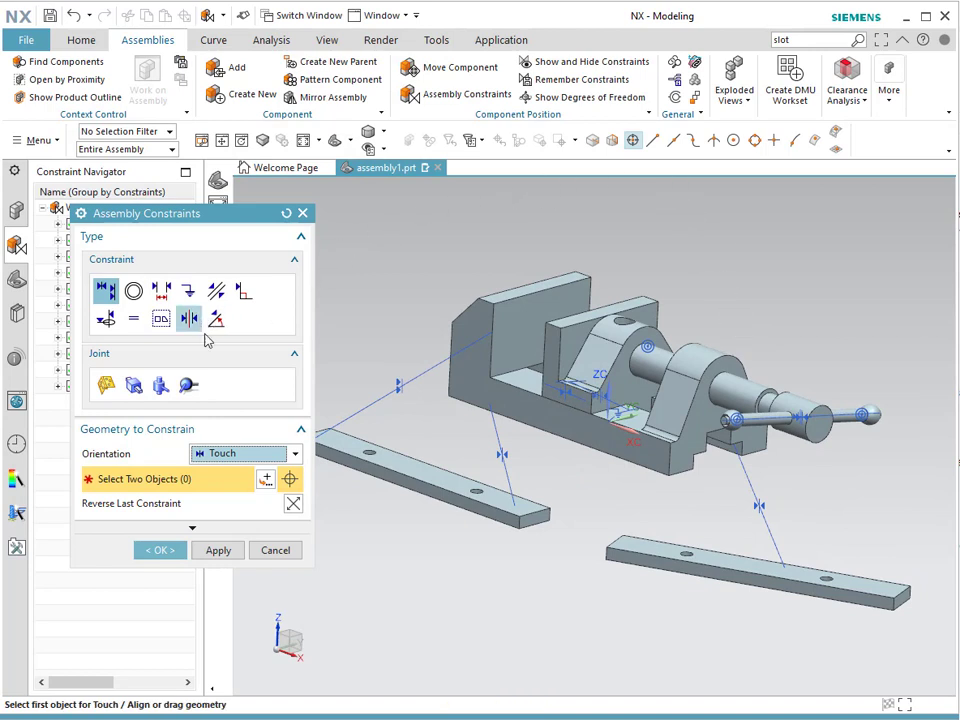
click(236, 463)
click(218, 506)
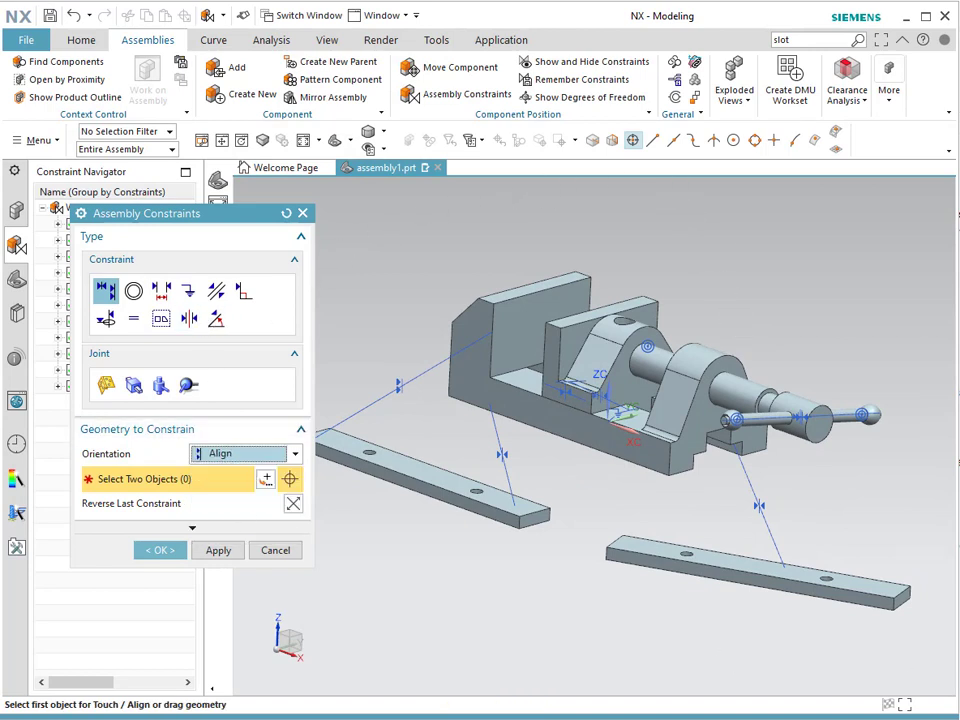
click(903, 597)
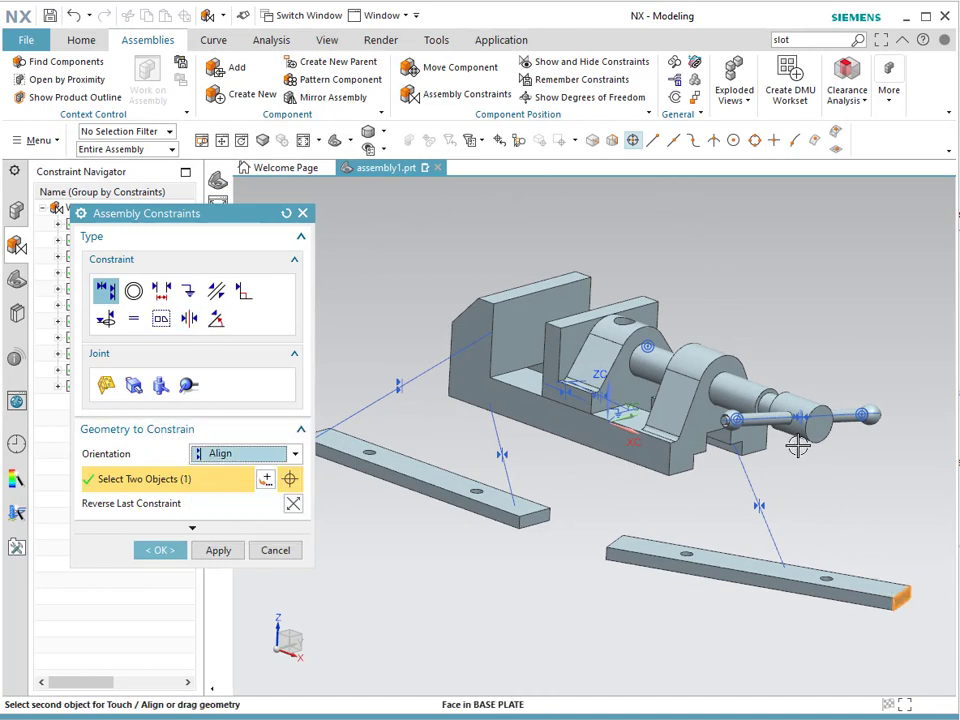
click(748, 437)
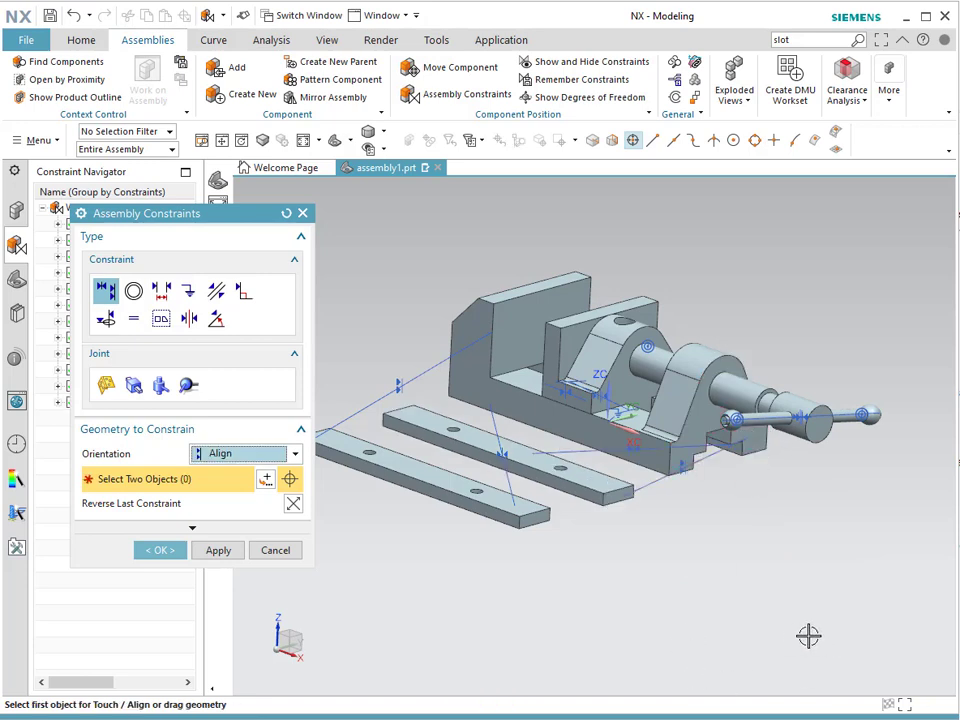
click(166, 552)
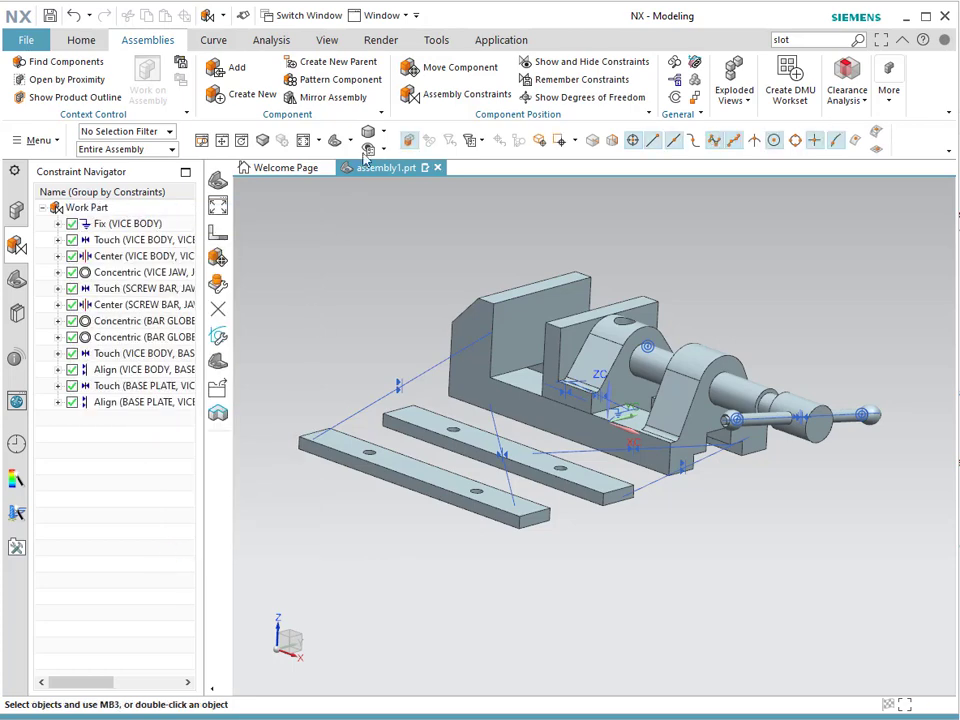
Examine whether both base plates' holes coincide with the vice body's in a static wireframe front view, and return to the shaded-with-edges isometric view.
click(348, 148)
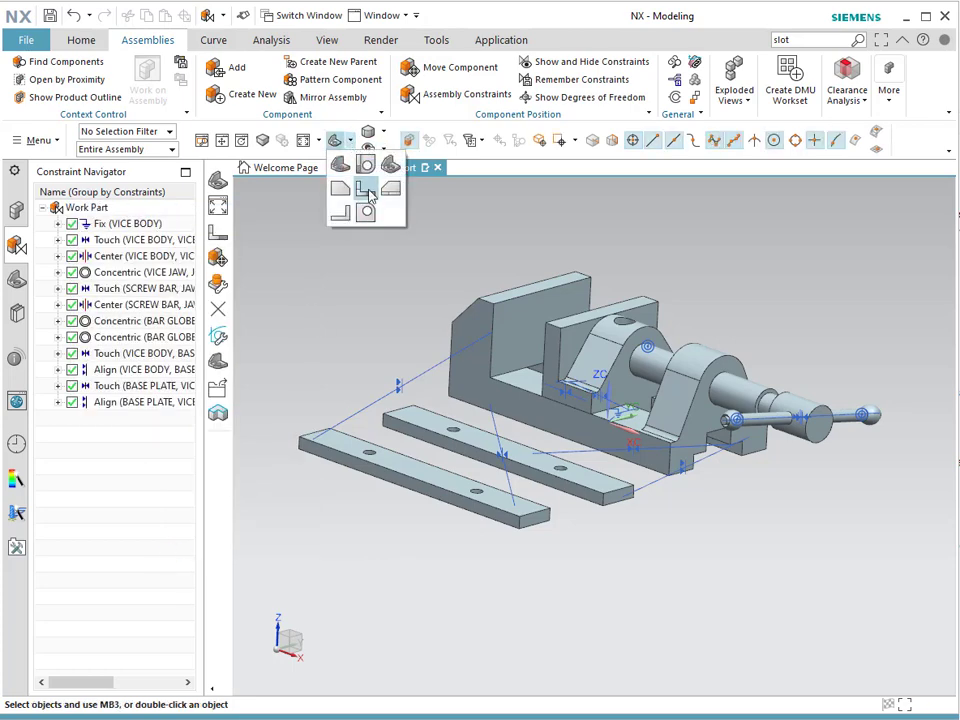
click(370, 196)
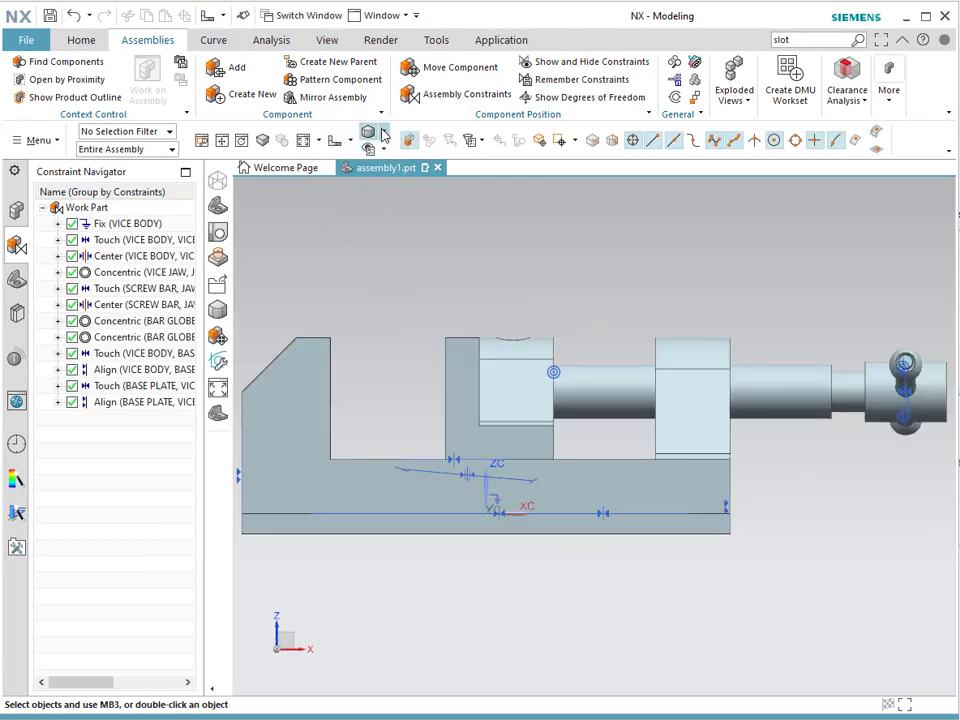
click(372, 131)
click(407, 234)
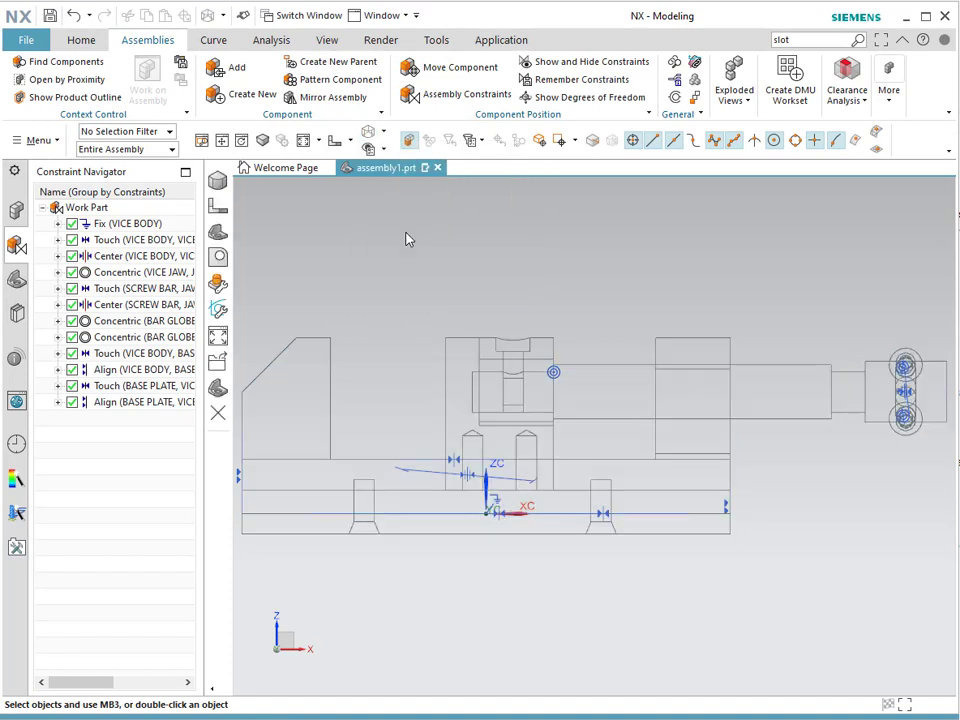
click(385, 133)
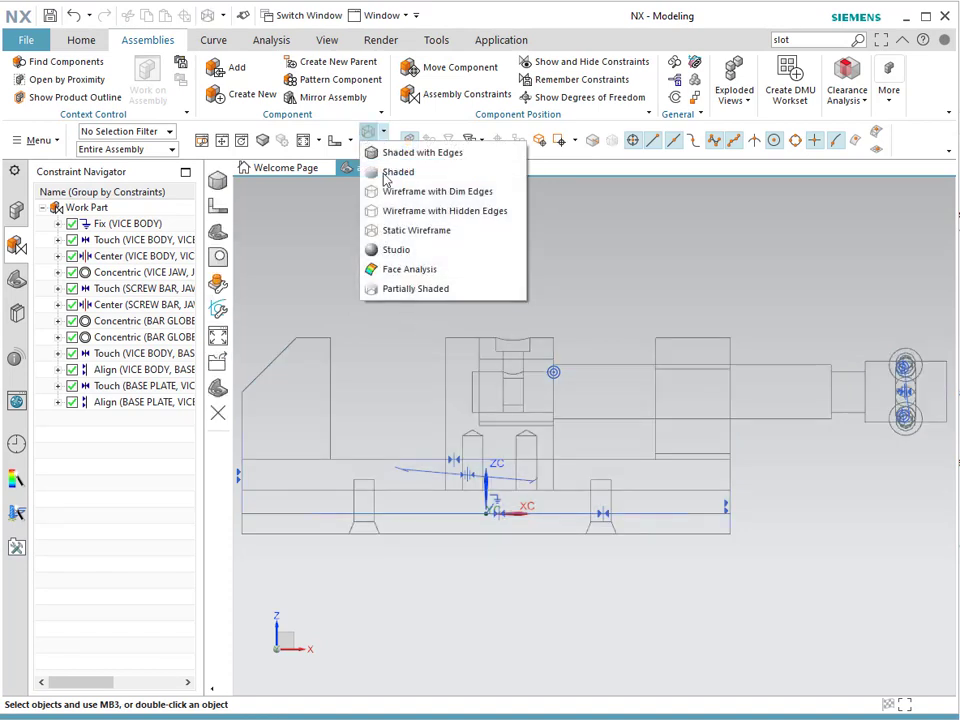
click(389, 171)
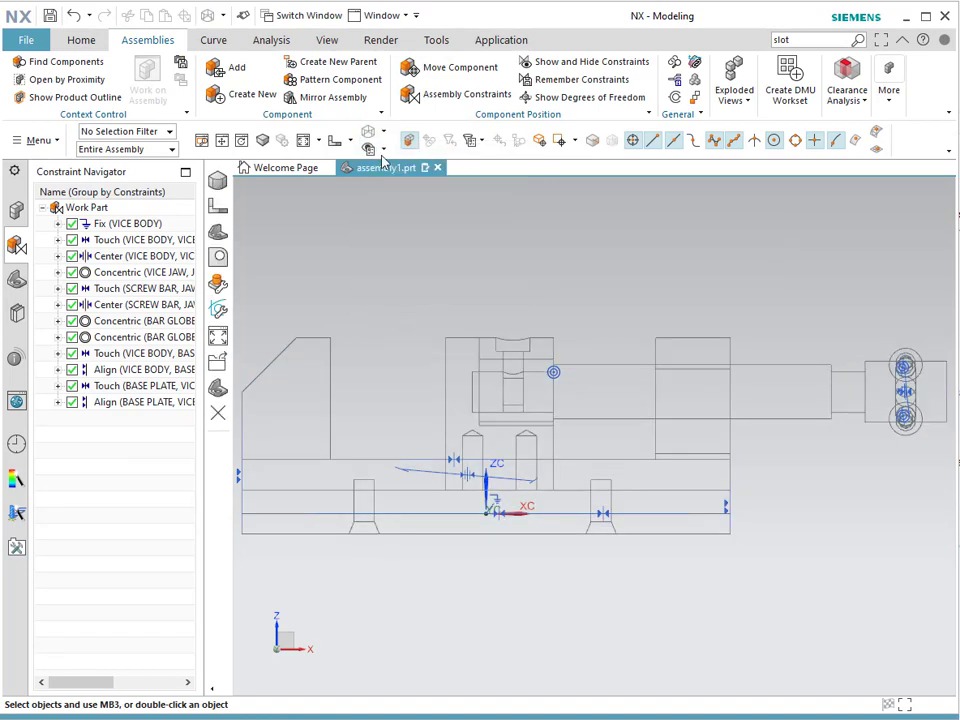
click(350, 141)
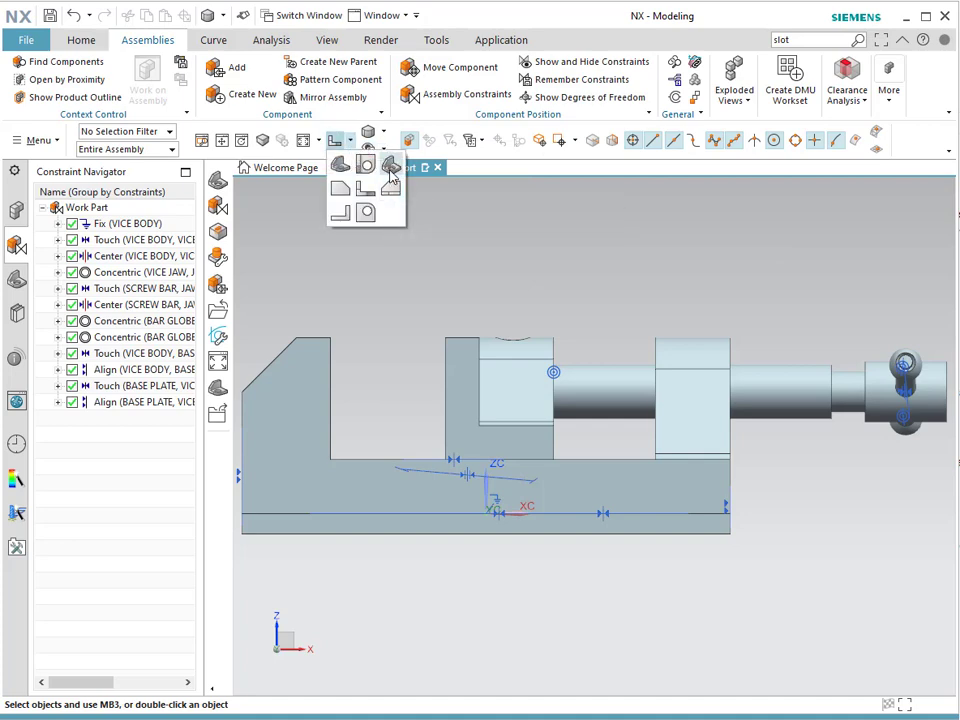
click(391, 164)
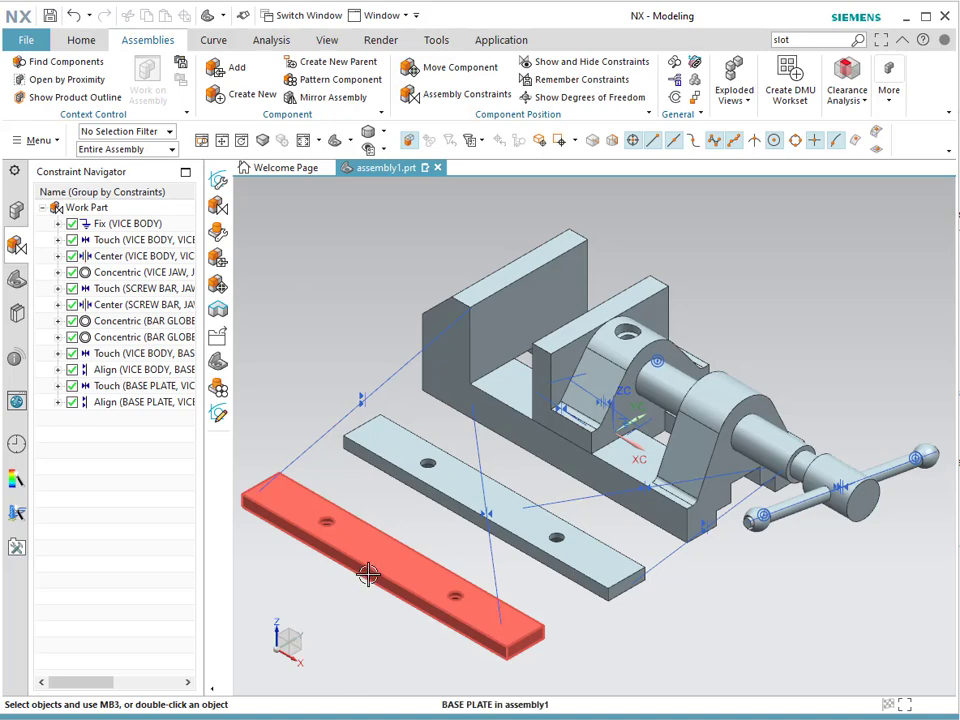
Align the outer long side face of each base plate with the vice body's matching side face, and accept the constraints in isometric view.
click(452, 93)
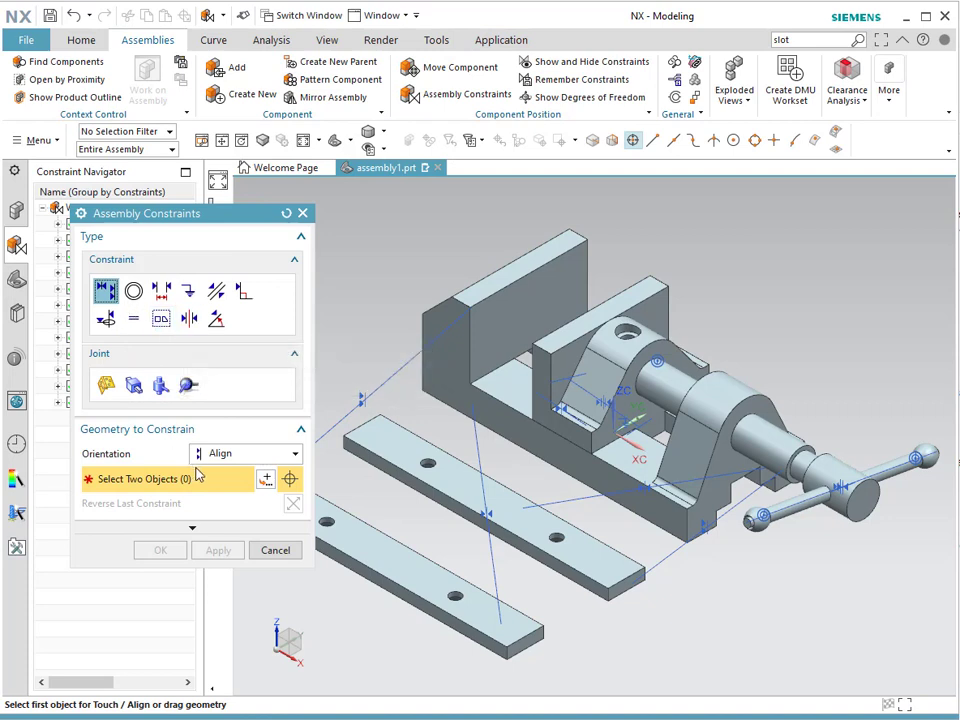
click(350, 565)
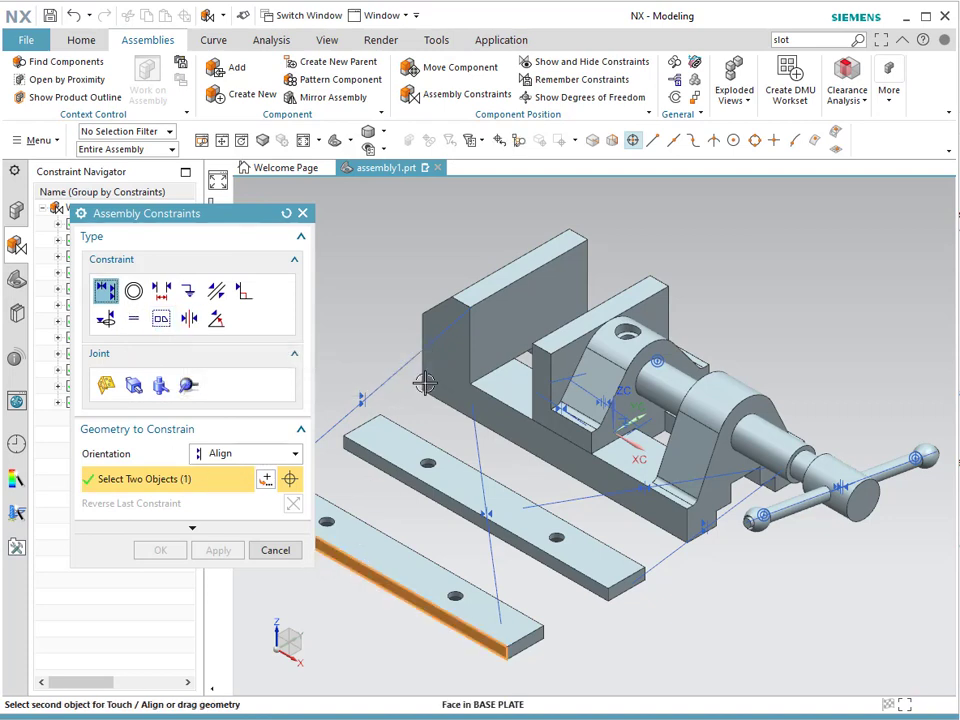
click(440, 376)
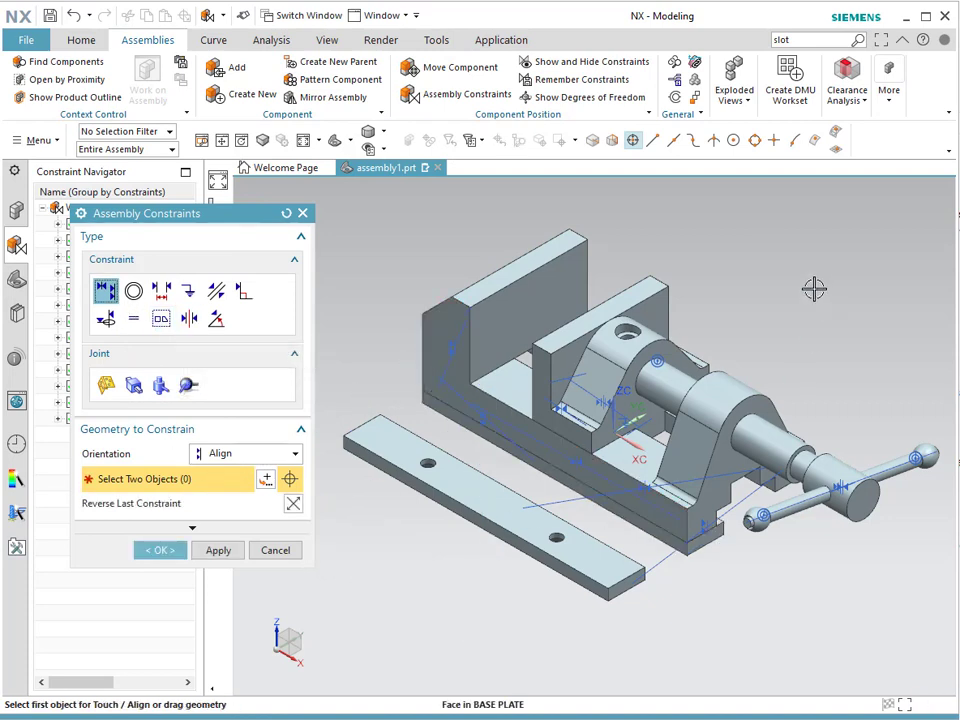
middle_drag(812, 287, 735, 274)
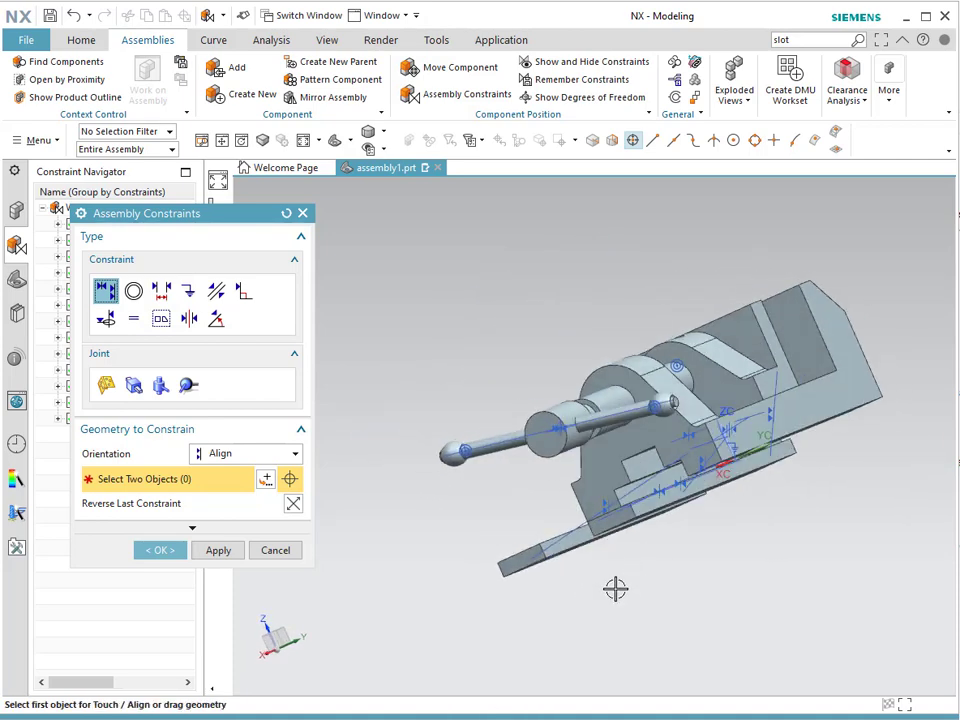
click(600, 549)
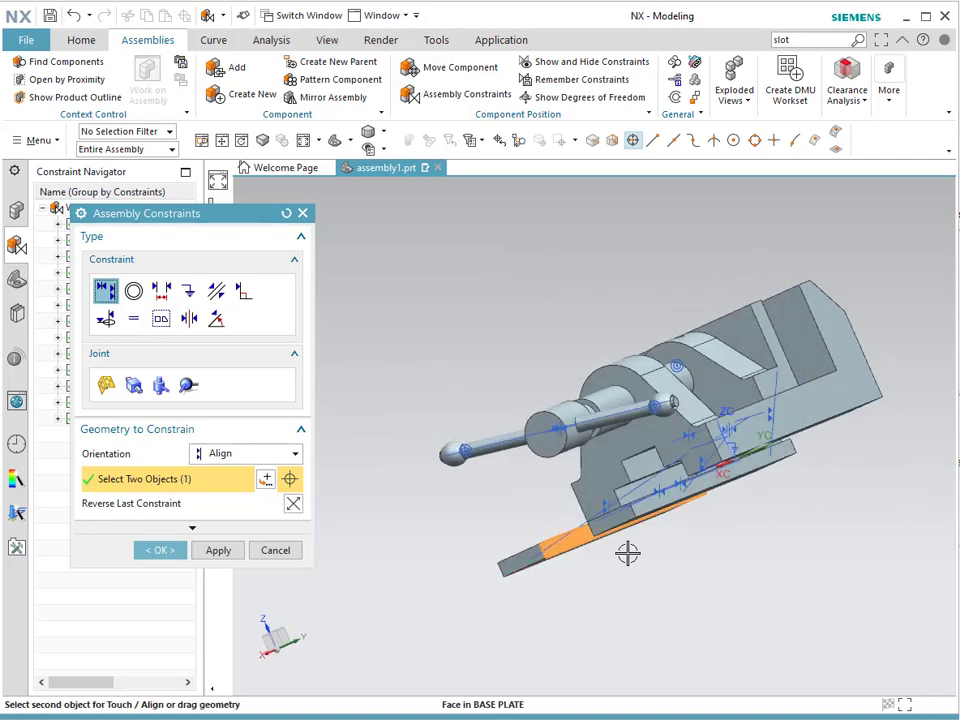
click(856, 387)
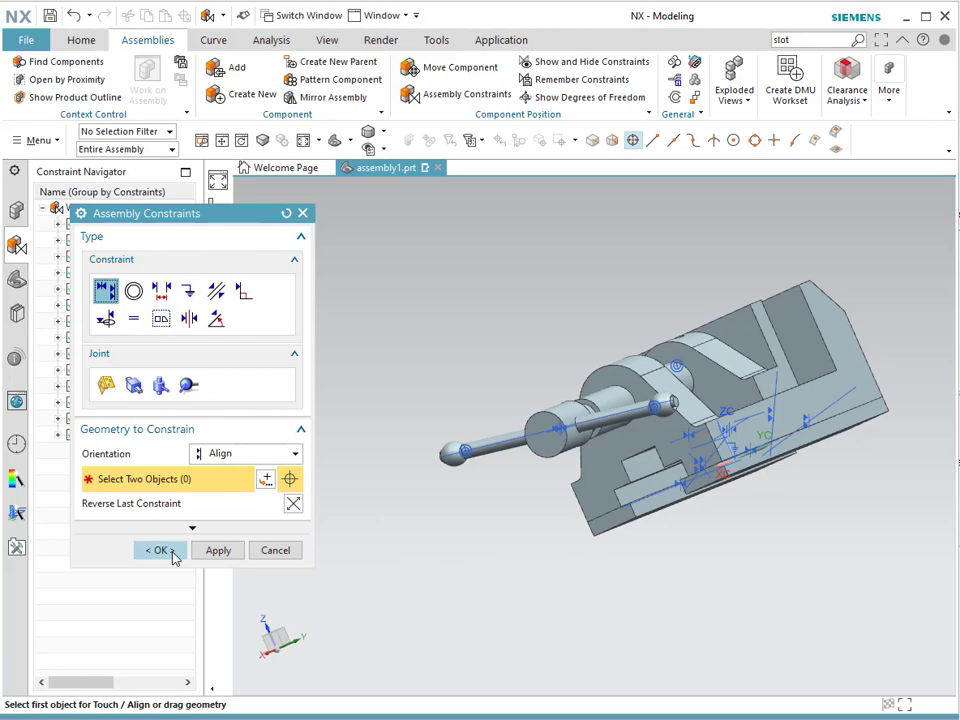
click(174, 553)
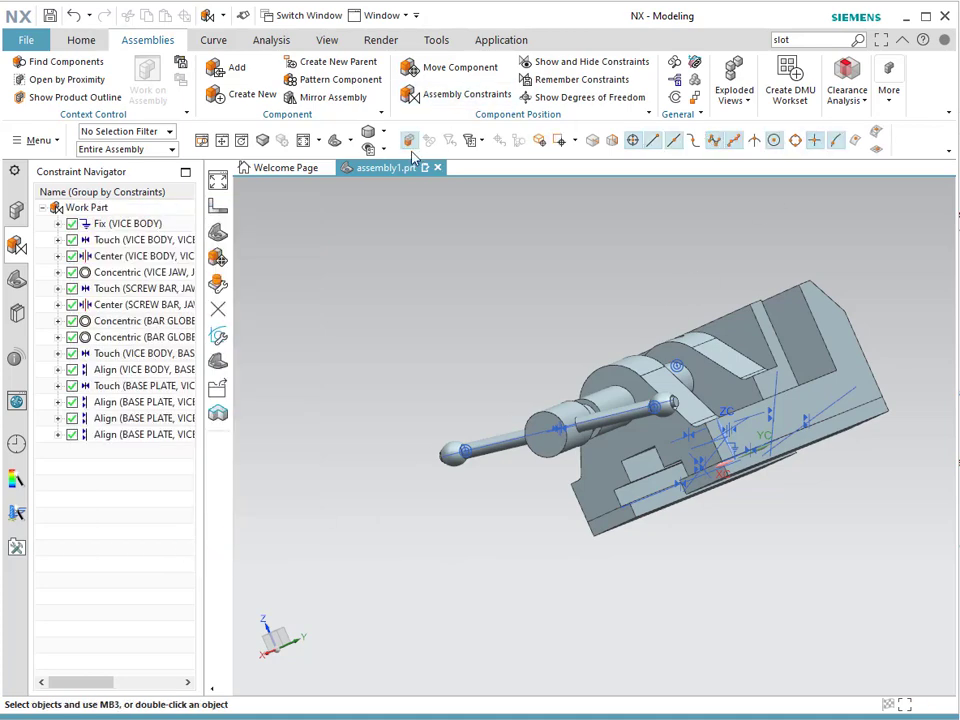
key(Home)
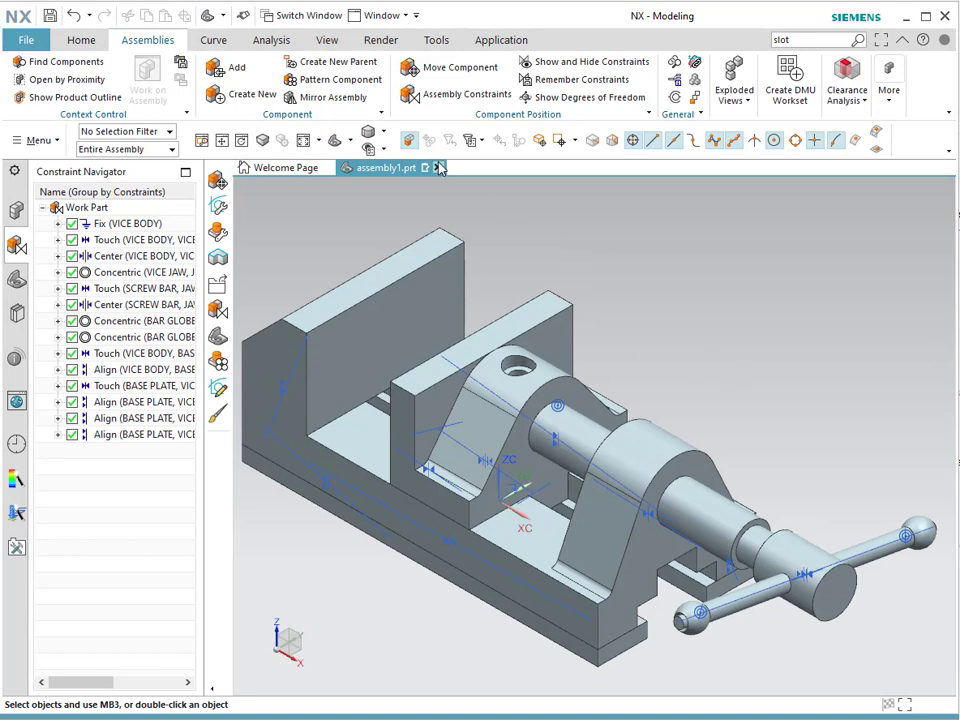
Add two instances of Set Screw 1.prt from the Lecture 8 folder, placed in the empty space beside the vice.
click(236, 72)
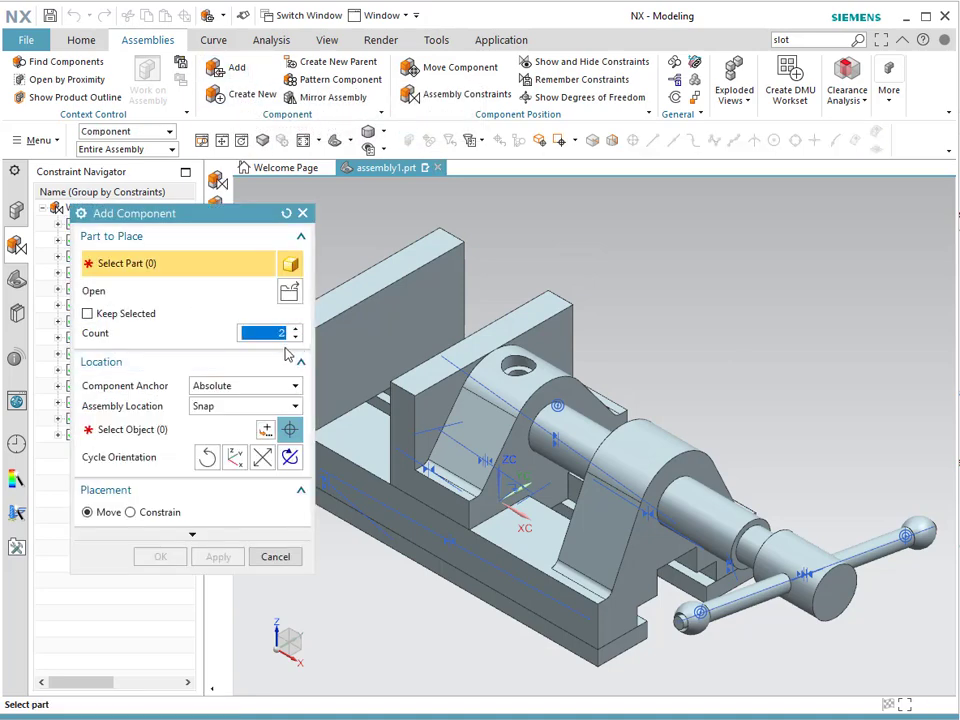
click(289, 293)
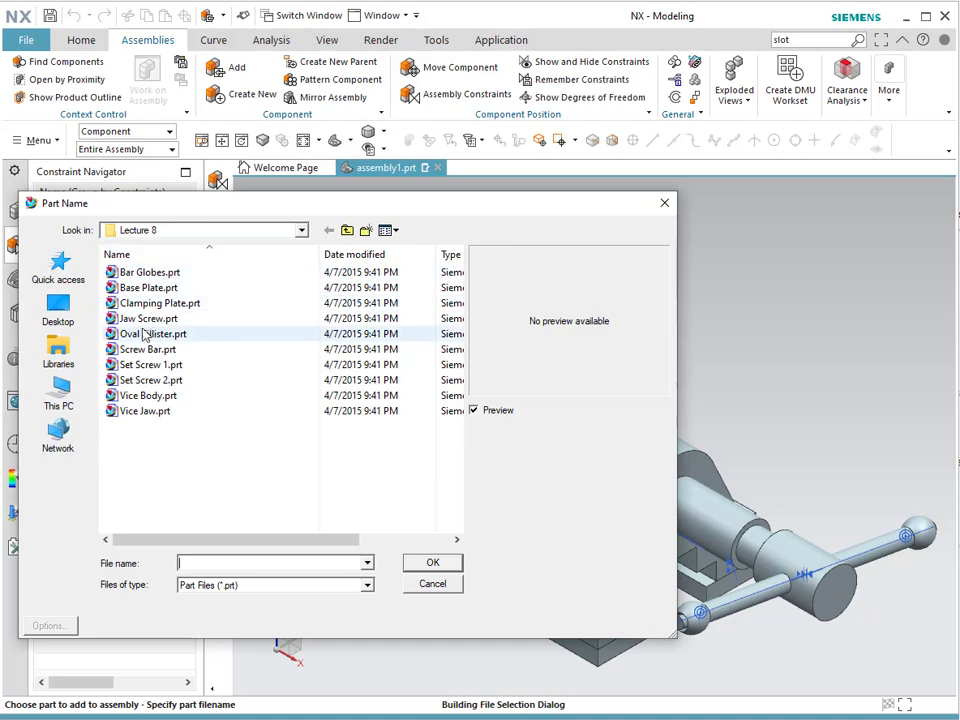
click(150, 365)
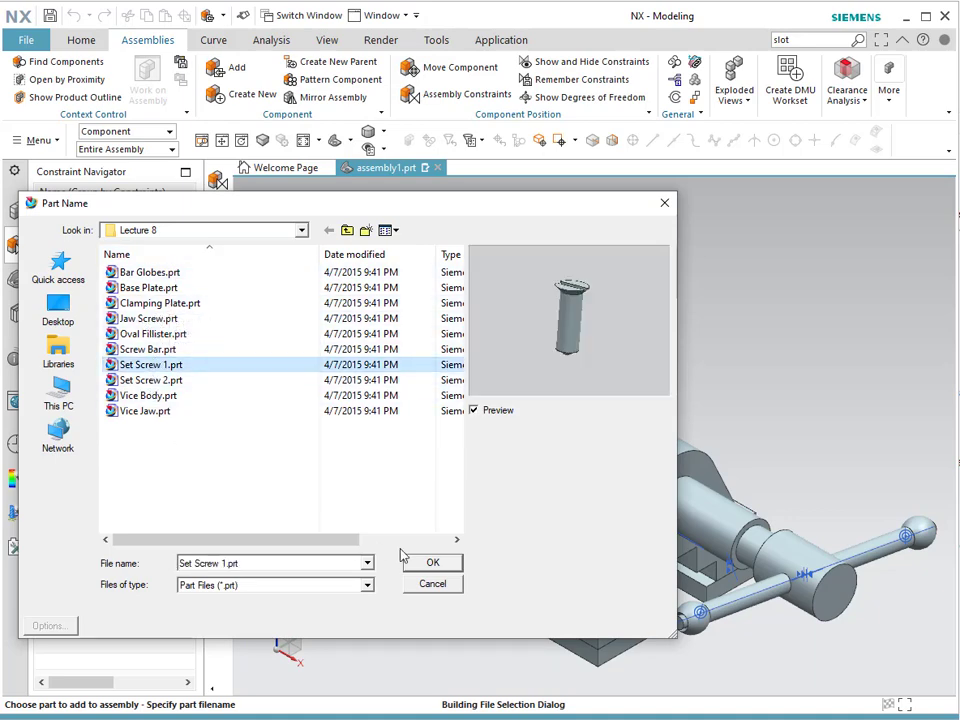
click(431, 563)
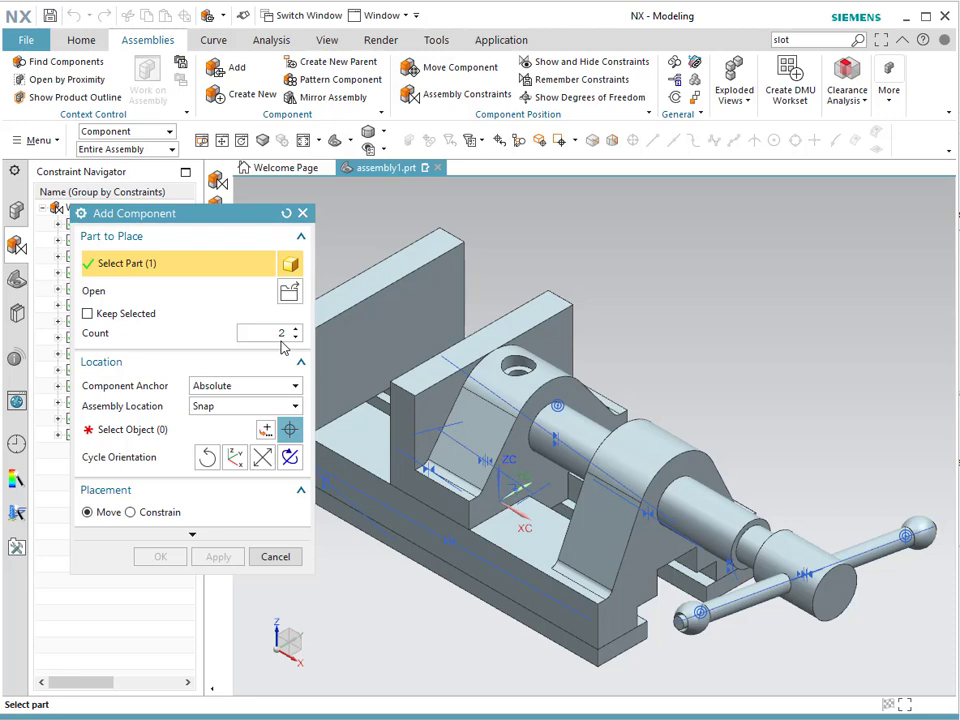
click(163, 431)
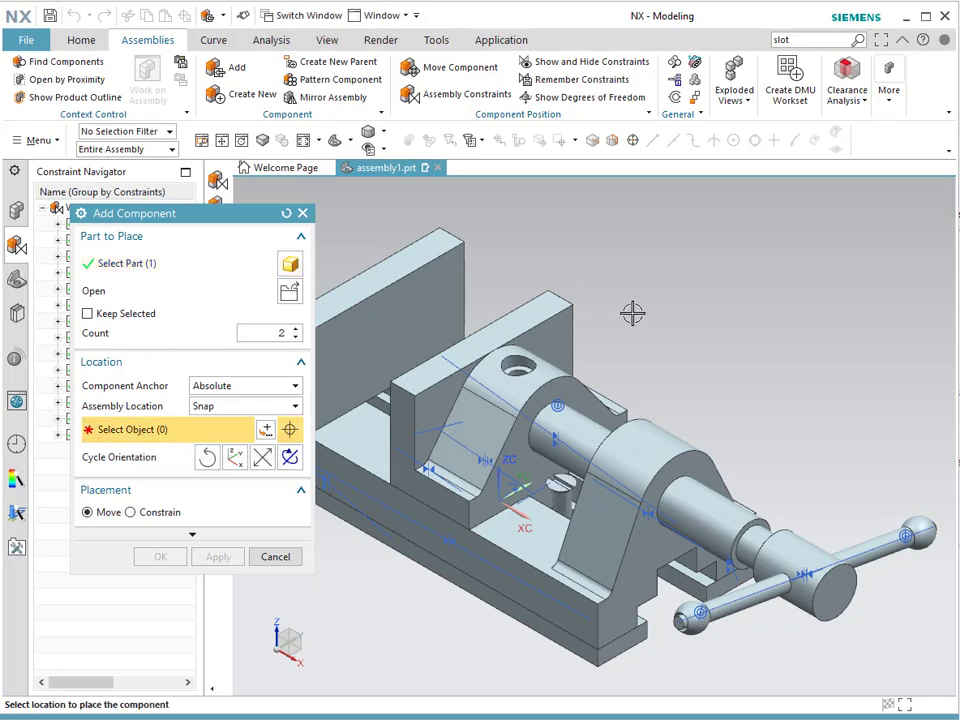
click(772, 280)
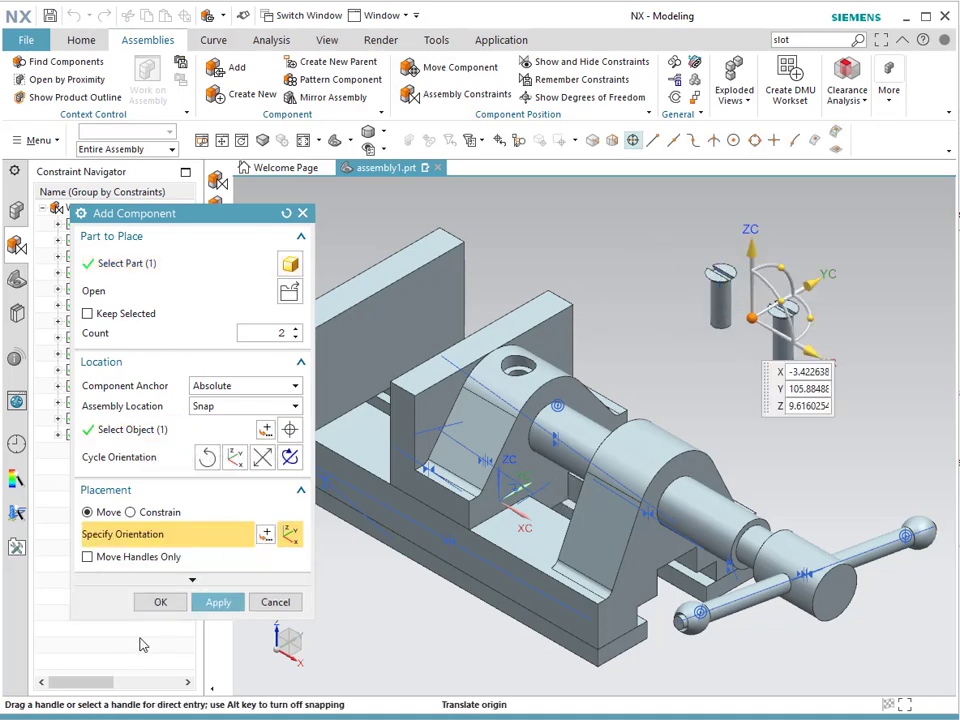
click(161, 603)
Constrain the first set screw's axis to the base plate hole nearest the fixed jaw using the Infer Center/Axis orientation.
scroll(656, 334, down, 3)
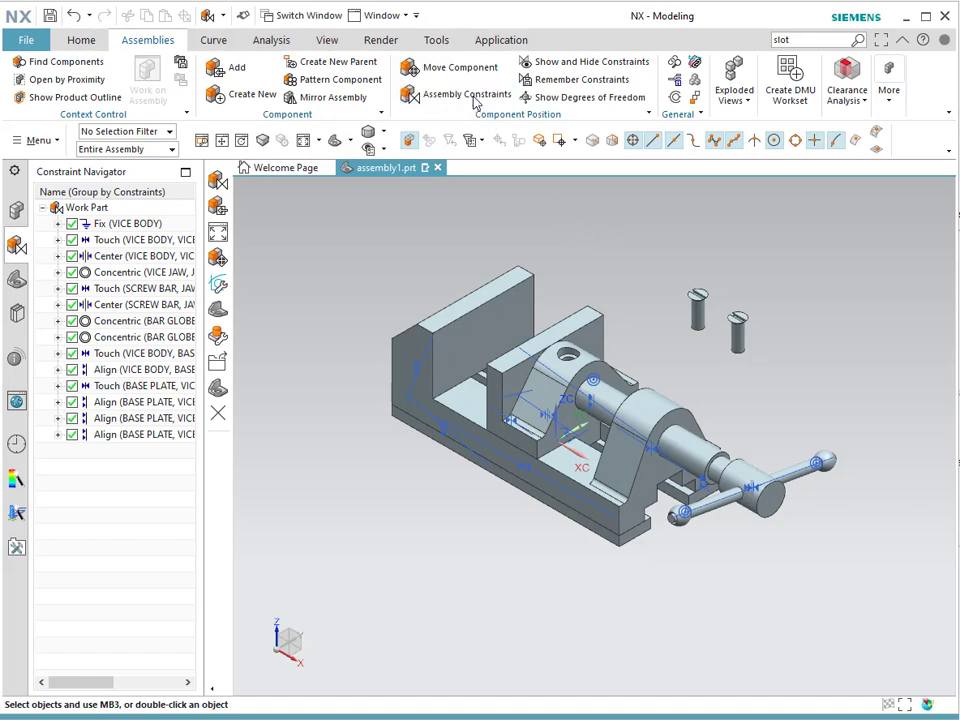
click(460, 94)
click(228, 462)
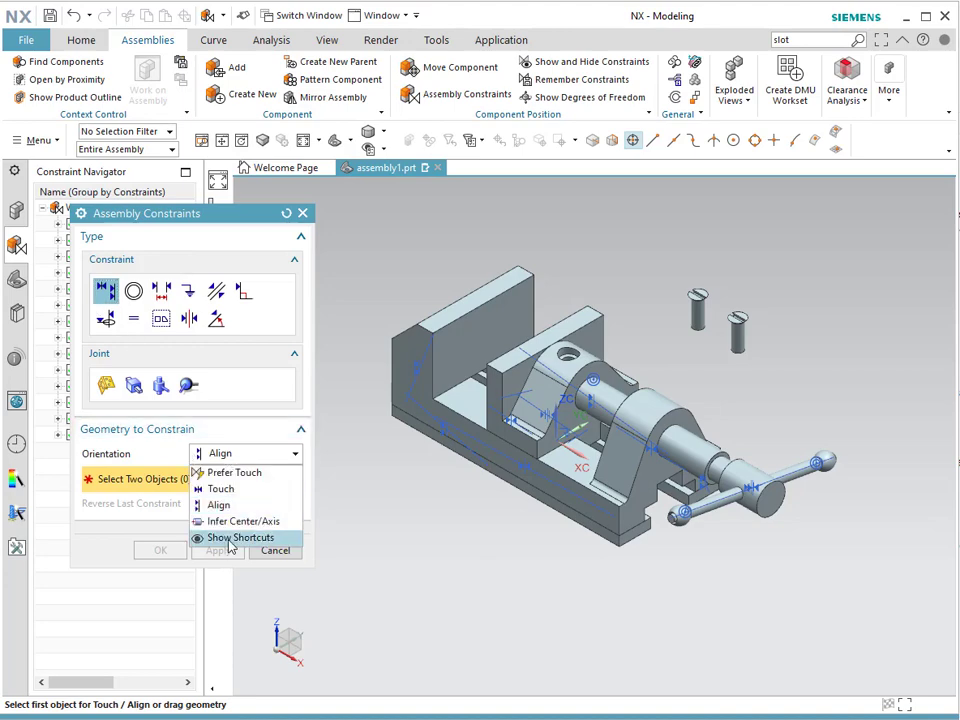
click(231, 521)
scroll(707, 283, up, 3)
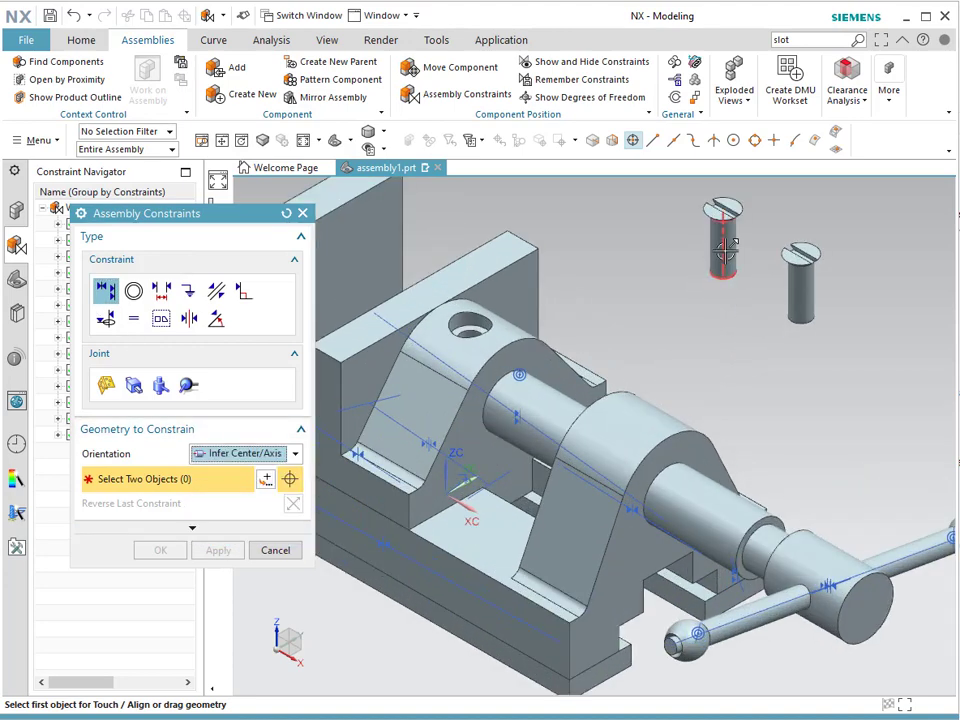
click(723, 268)
scroll(440, 538, down, 3)
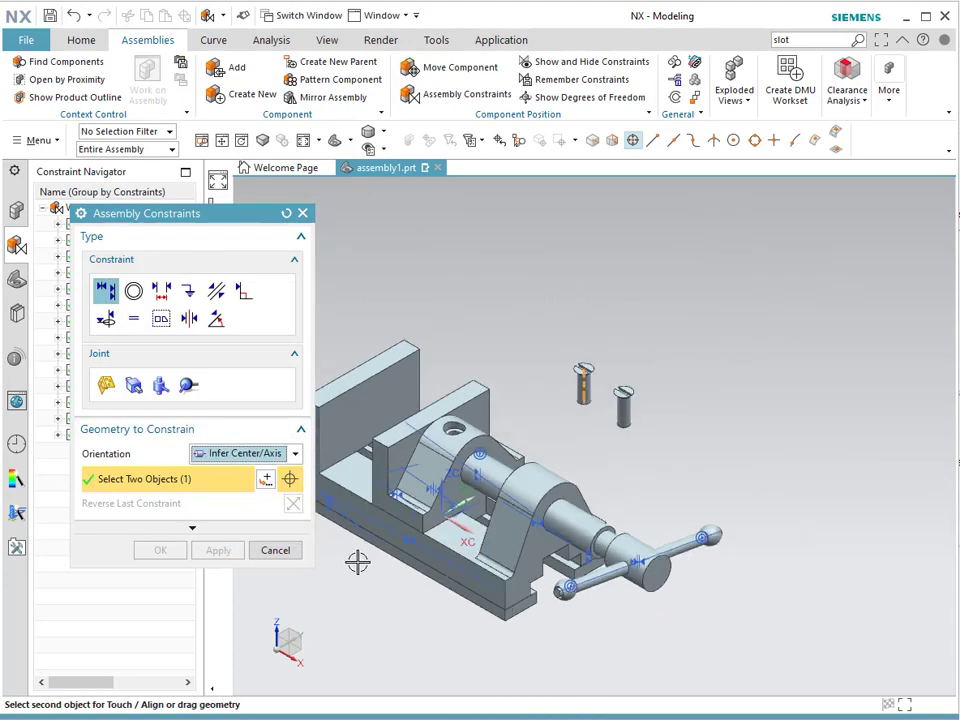
middle_drag(356, 561, 481, 443)
scroll(478, 438, up, 2)
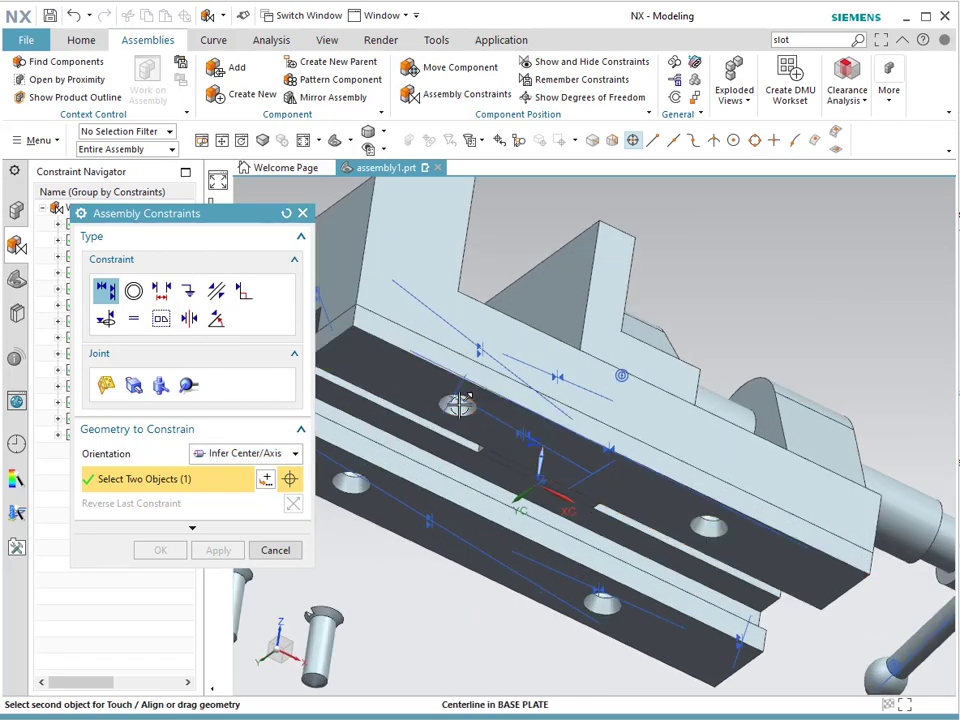
click(459, 404)
scroll(740, 300, down, 2)
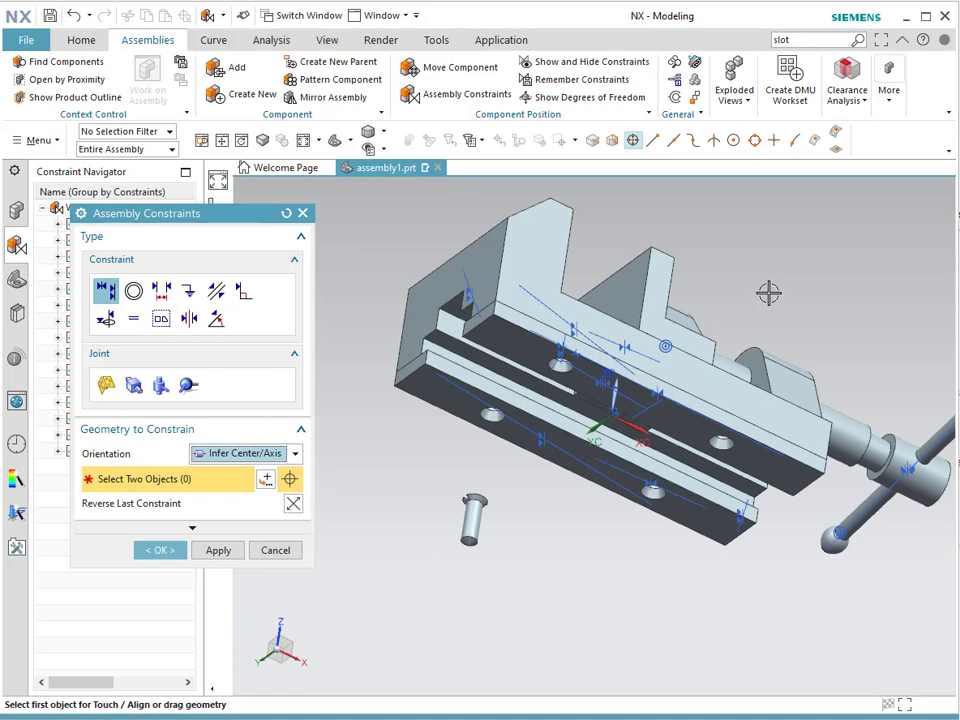
Add a Touch constraint between the first set screw's head face and the base plate's underside, reverse it so the head sits flush, and accept.
middle_drag(767, 291, 715, 348)
scroll(462, 393, up, 2)
scroll(462, 393, up, 1)
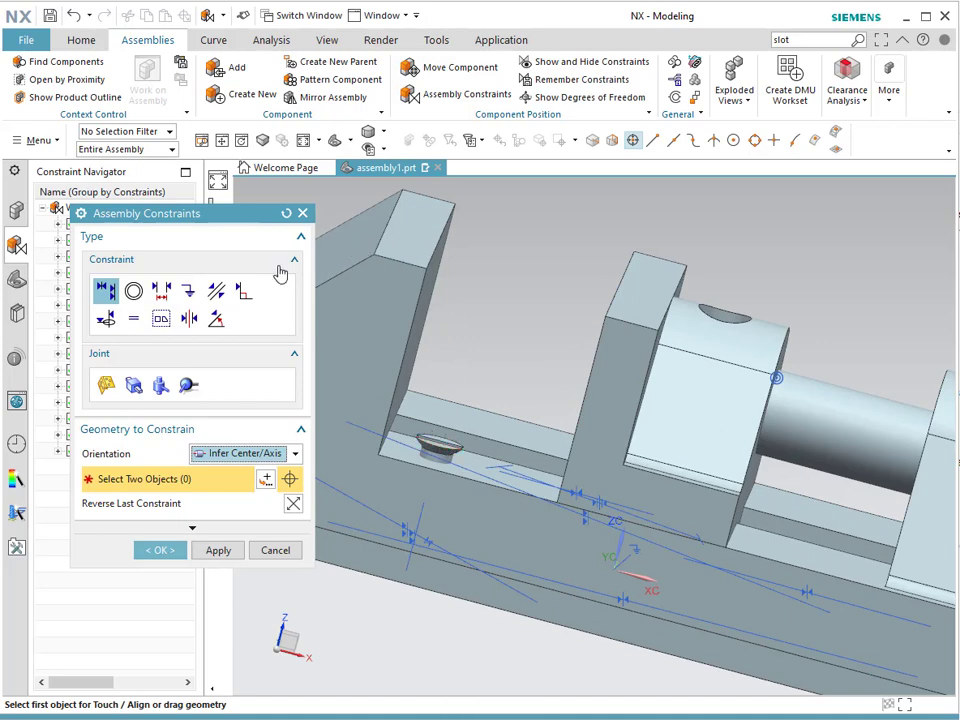
click(227, 455)
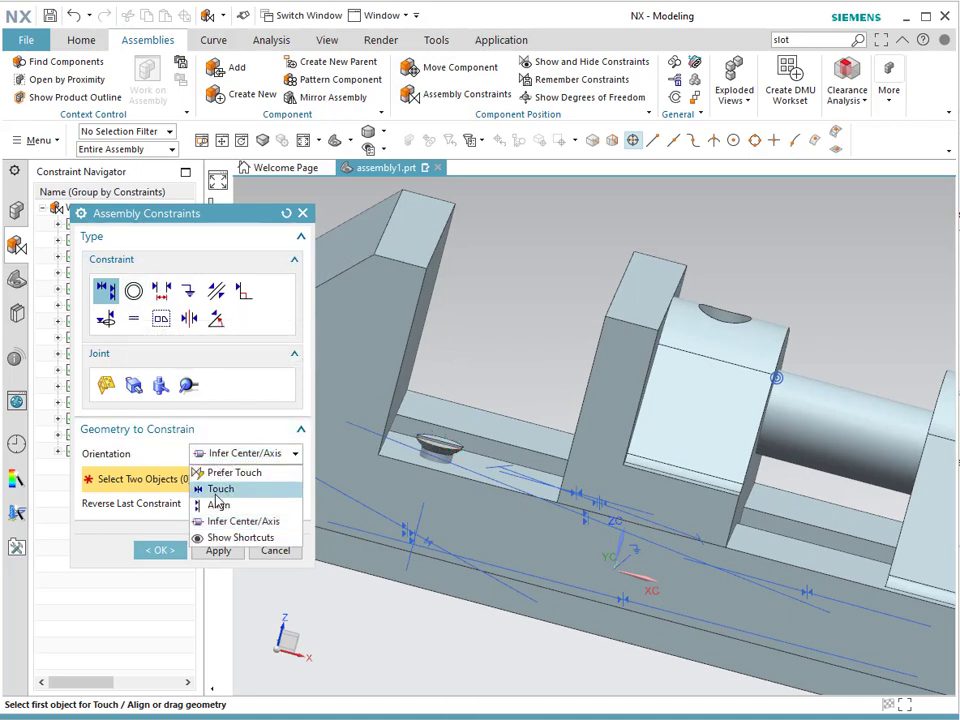
click(219, 489)
scroll(512, 381, up, 2)
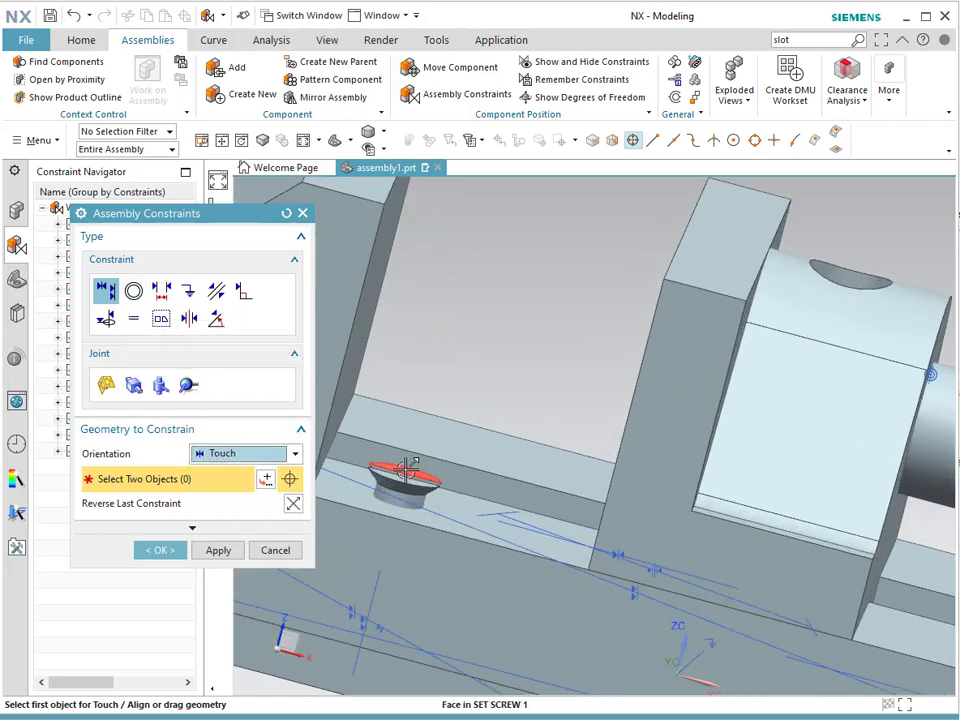
click(405, 470)
scroll(411, 611, down, 3)
middle_drag(411, 611, 423, 560)
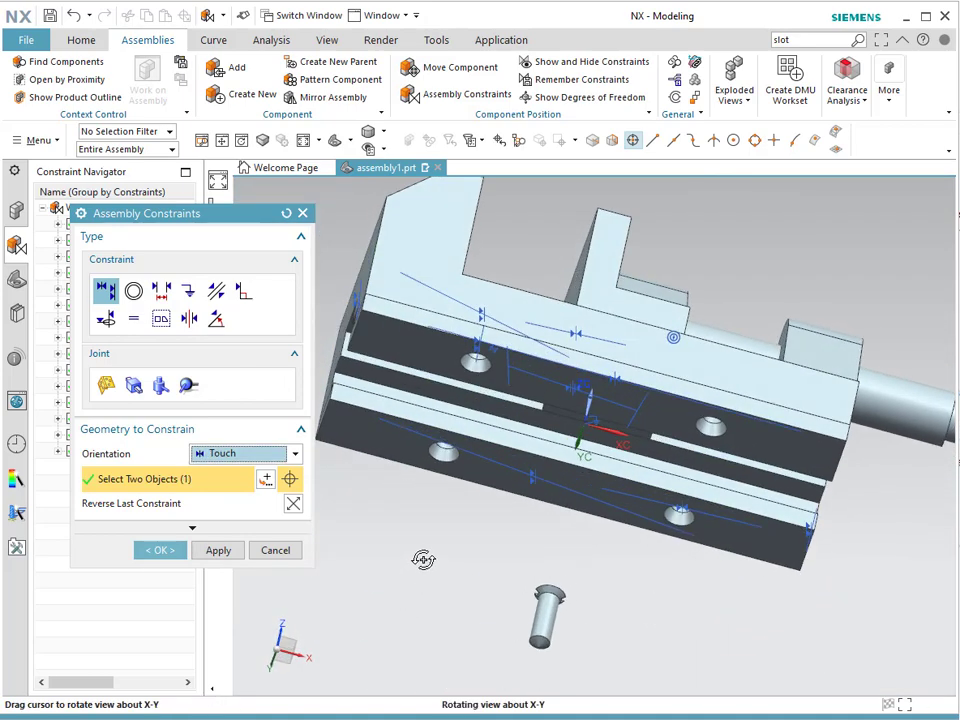
click(444, 350)
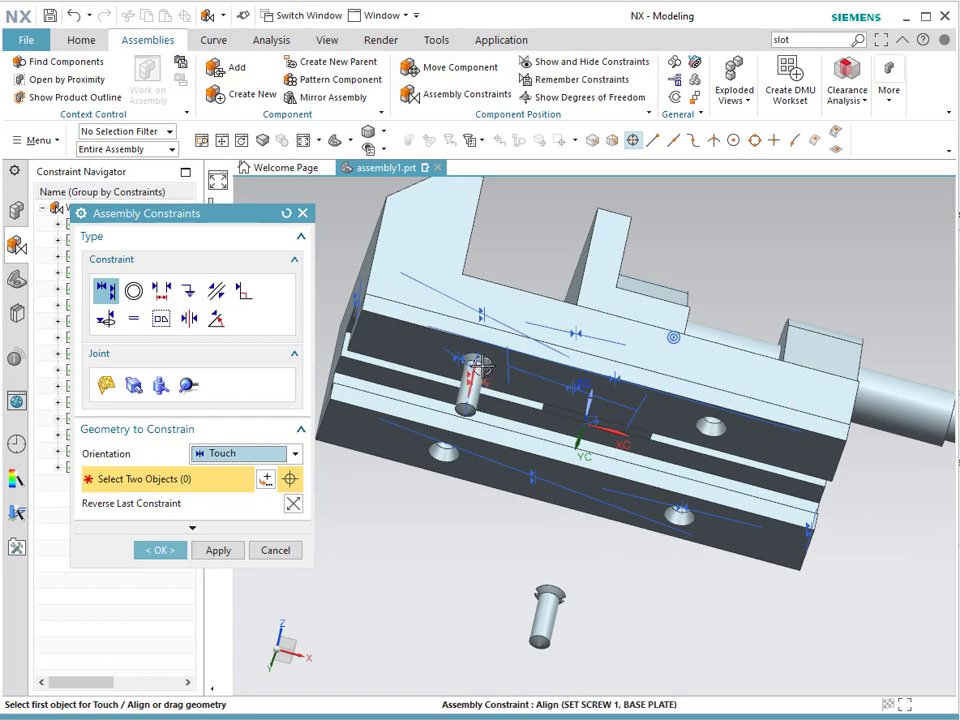
click(292, 505)
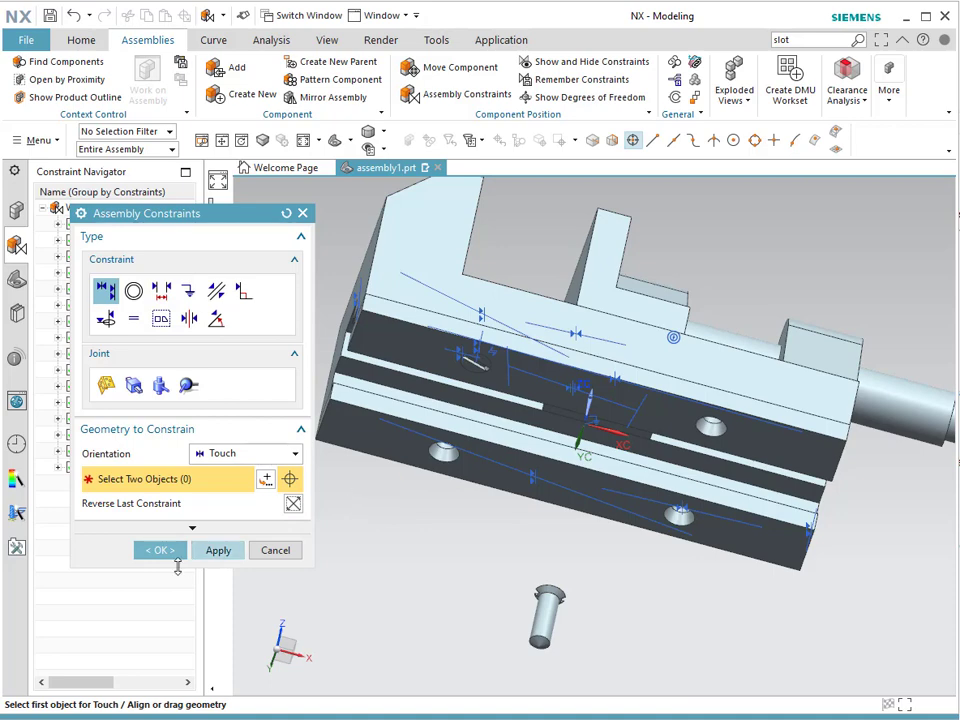
click(162, 551)
Make the second set screw's circular head edge concentric with the same base plate's screw-side countersunk hole, reverse the constraint, and accept it.
middle_drag(707, 270, 672, 297)
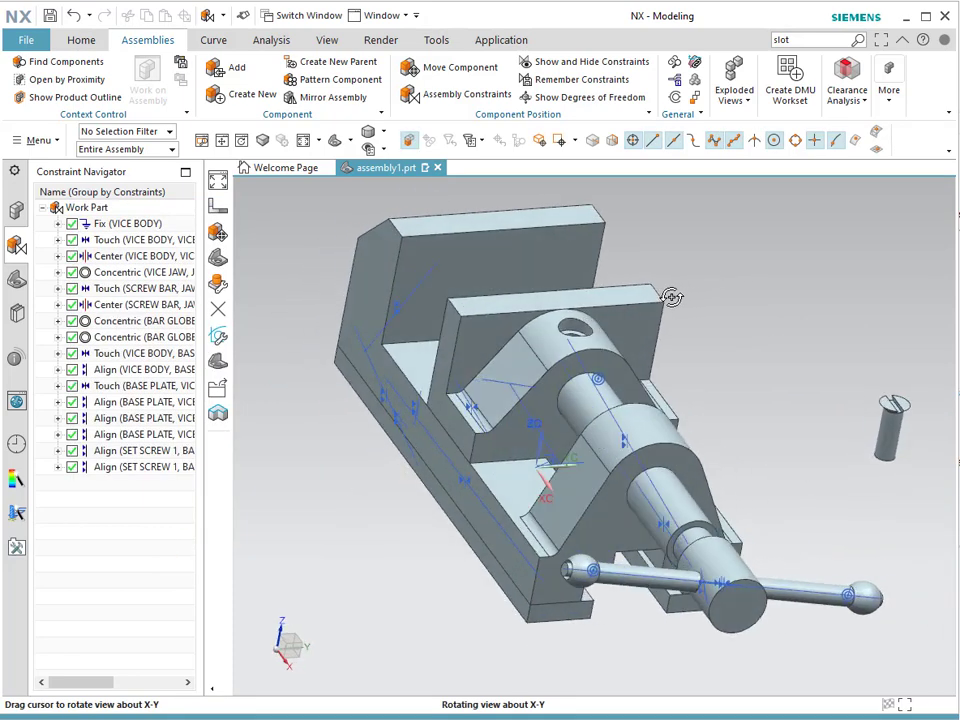
click(449, 95)
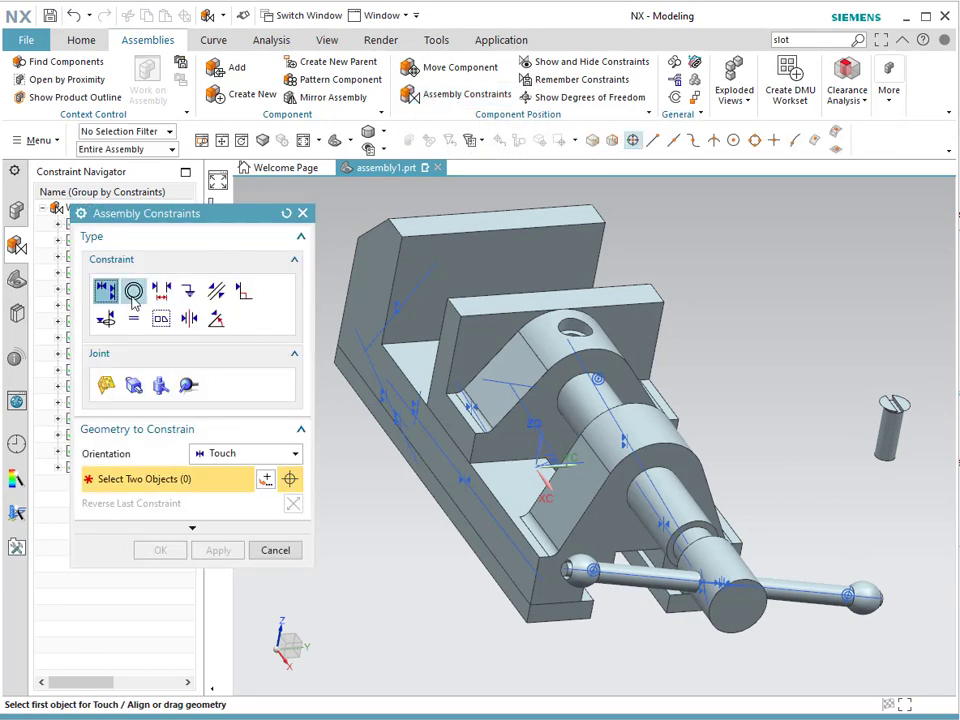
click(133, 290)
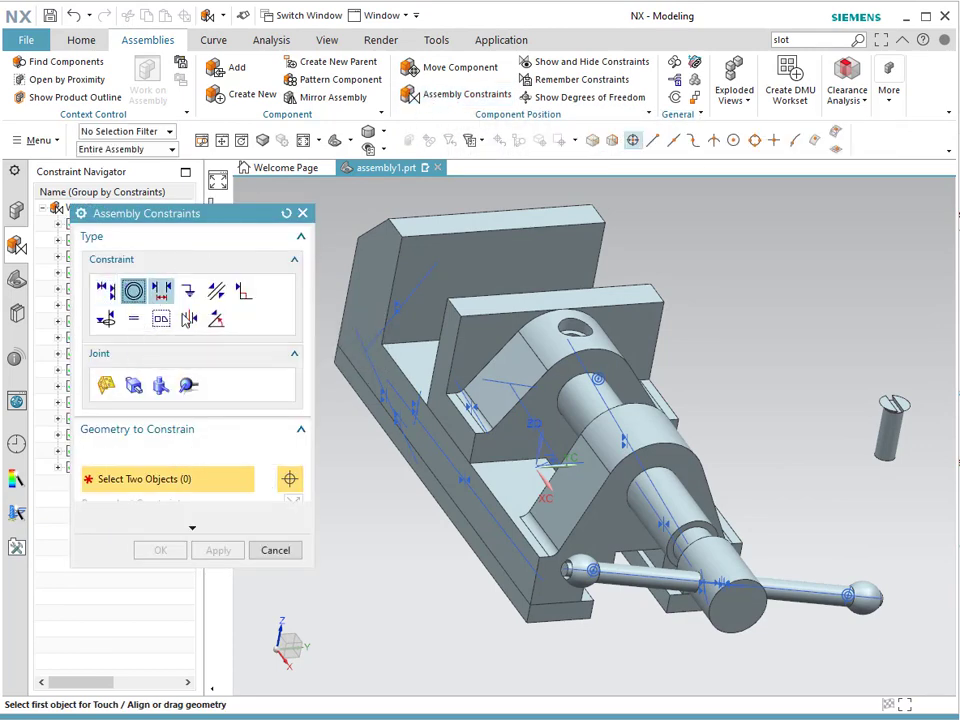
click(905, 398)
middle_drag(759, 373, 706, 440)
scroll(706, 440, up, 2)
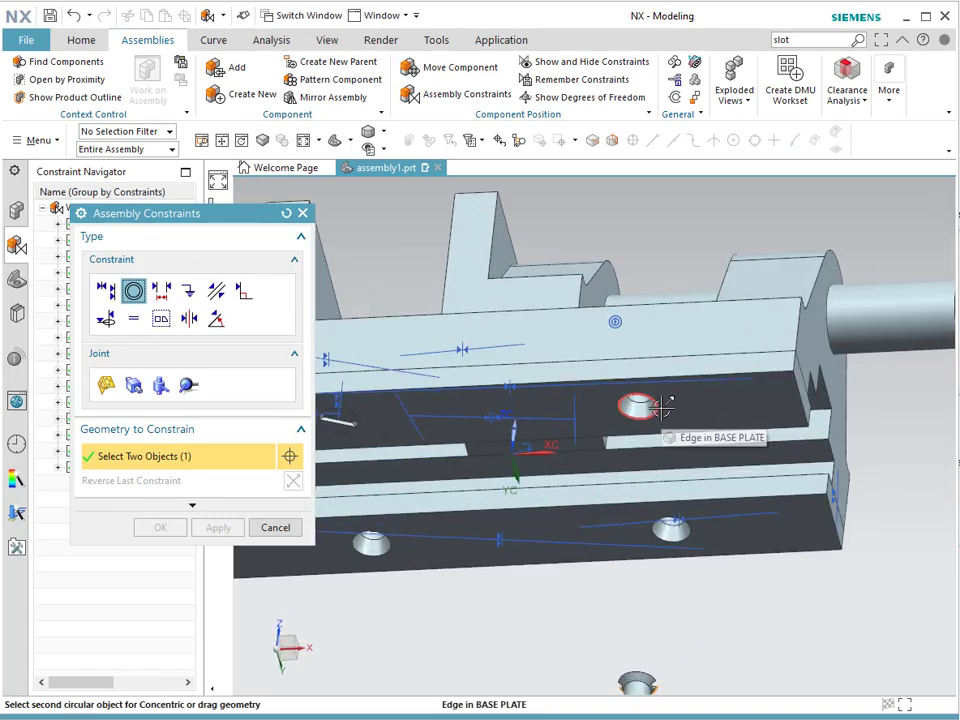
click(658, 404)
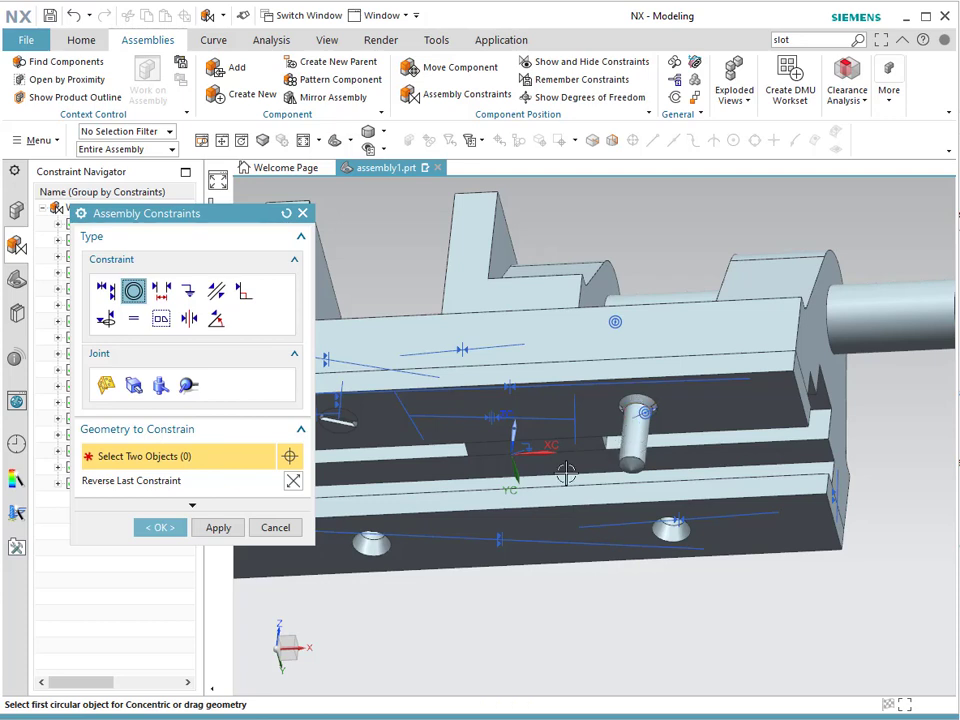
click(292, 483)
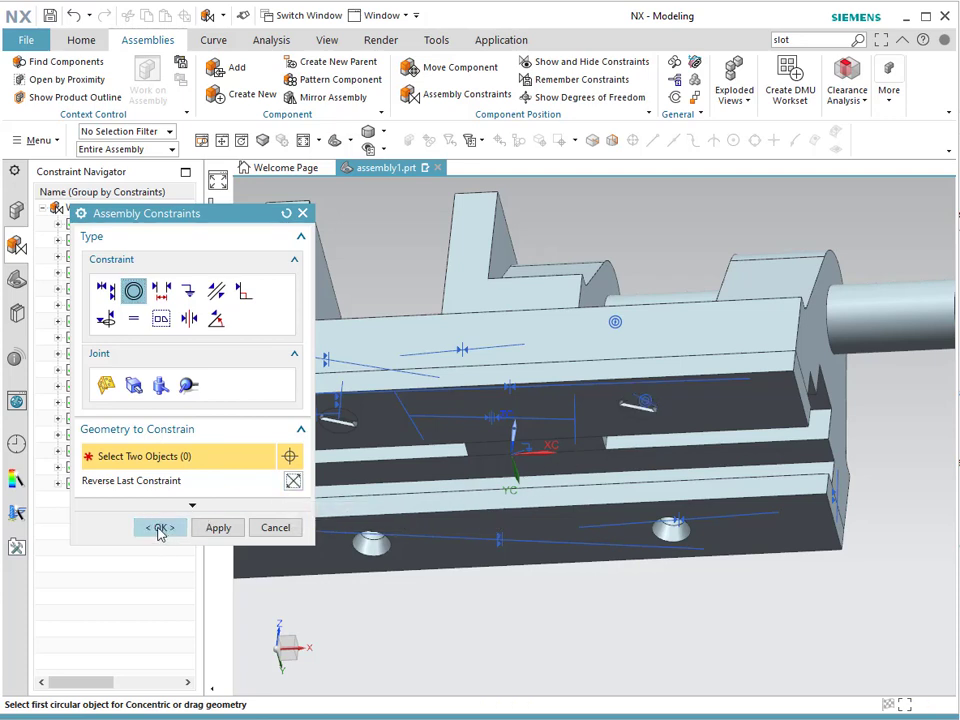
click(159, 528)
middle_drag(322, 651, 391, 683)
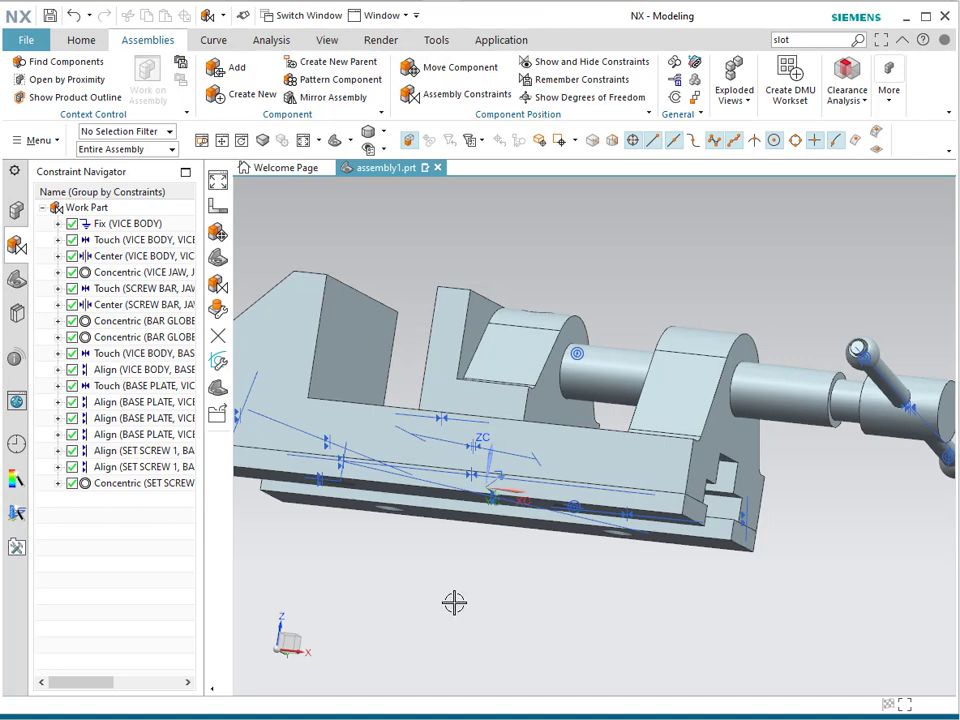
middle_drag(467, 588, 422, 480)
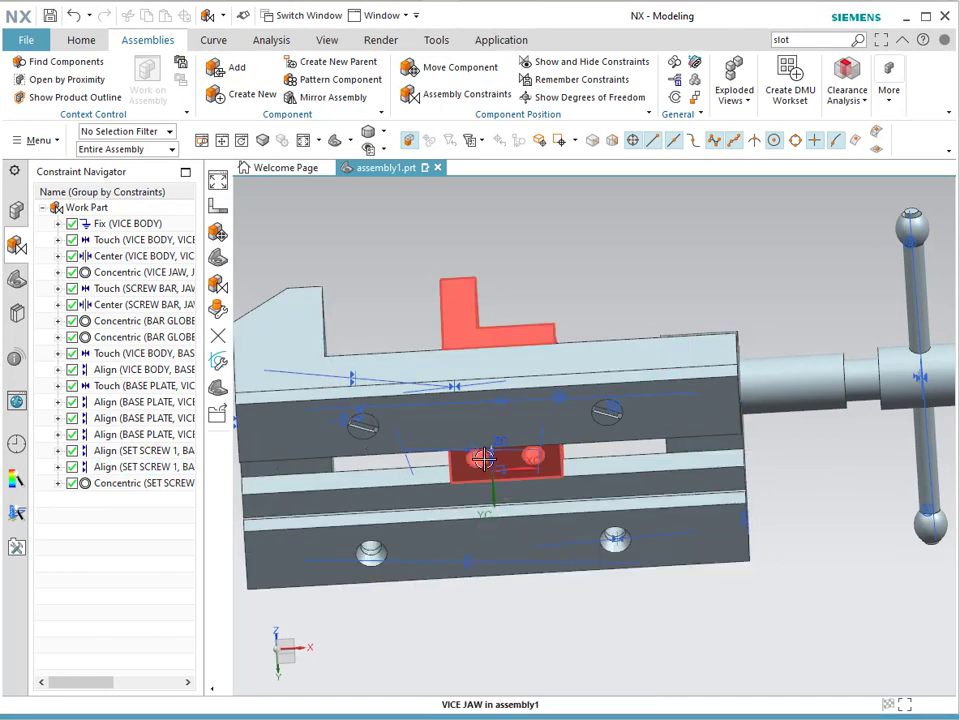
mouse_move(600, 300)
middle_down()
mouse_move(583, 321)
mouse_move(583, 300)
middle_up()
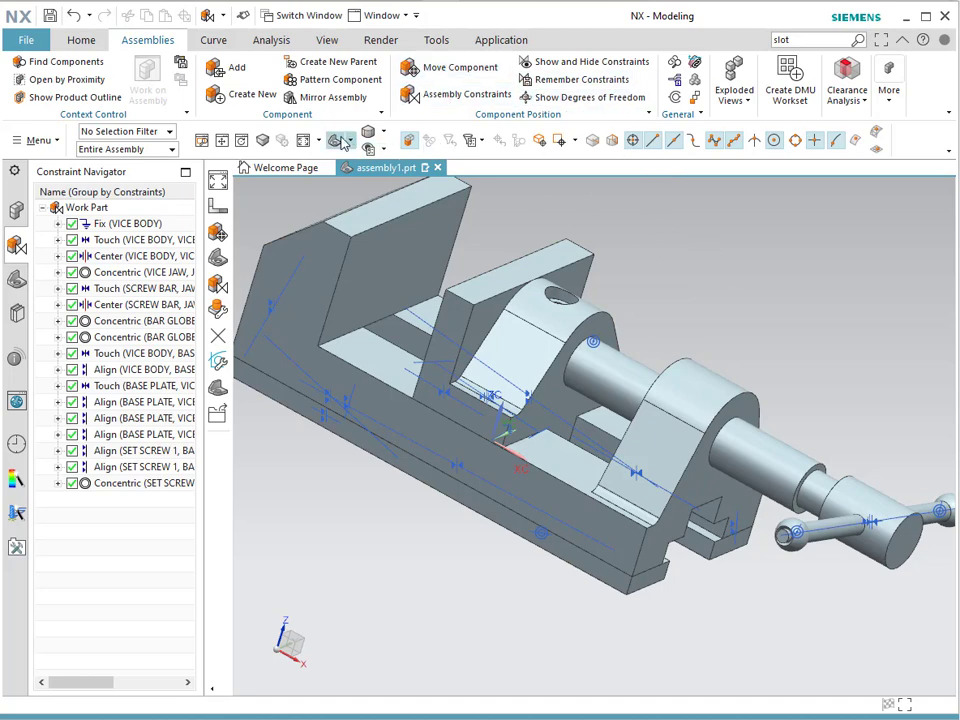
Display the vice assembly in isometric view and list its components in the assembly tree.
click(335, 140)
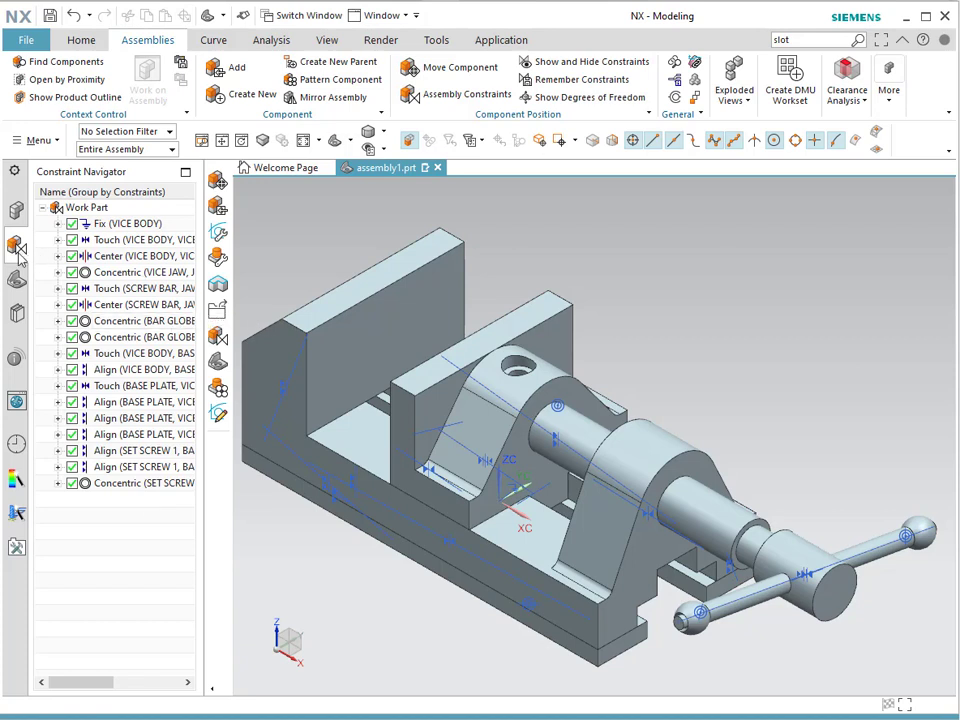
click(16, 281)
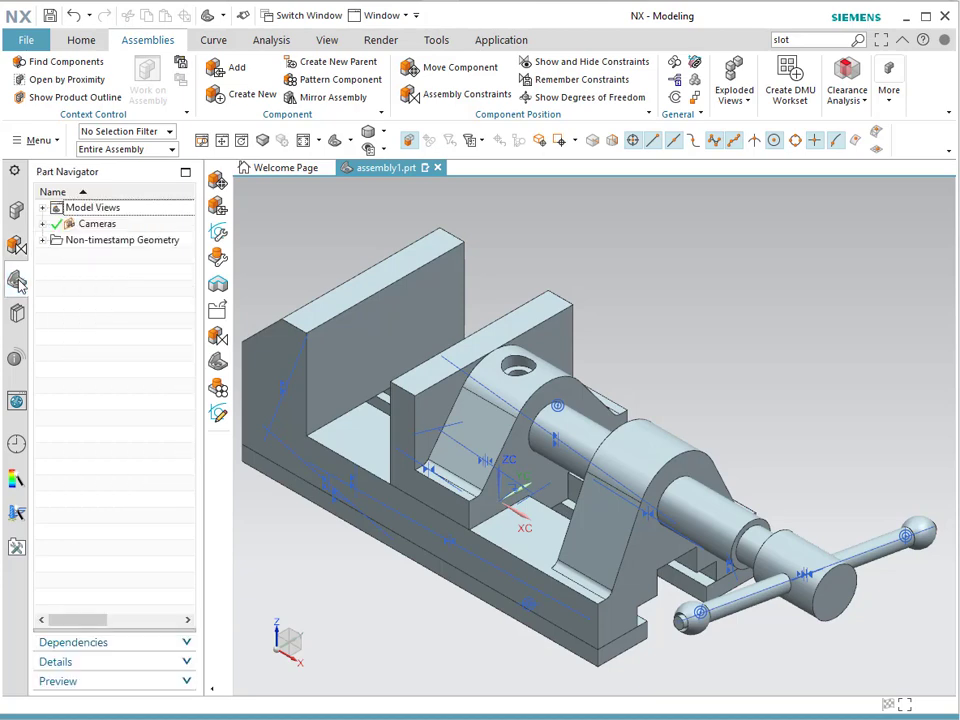
click(16, 212)
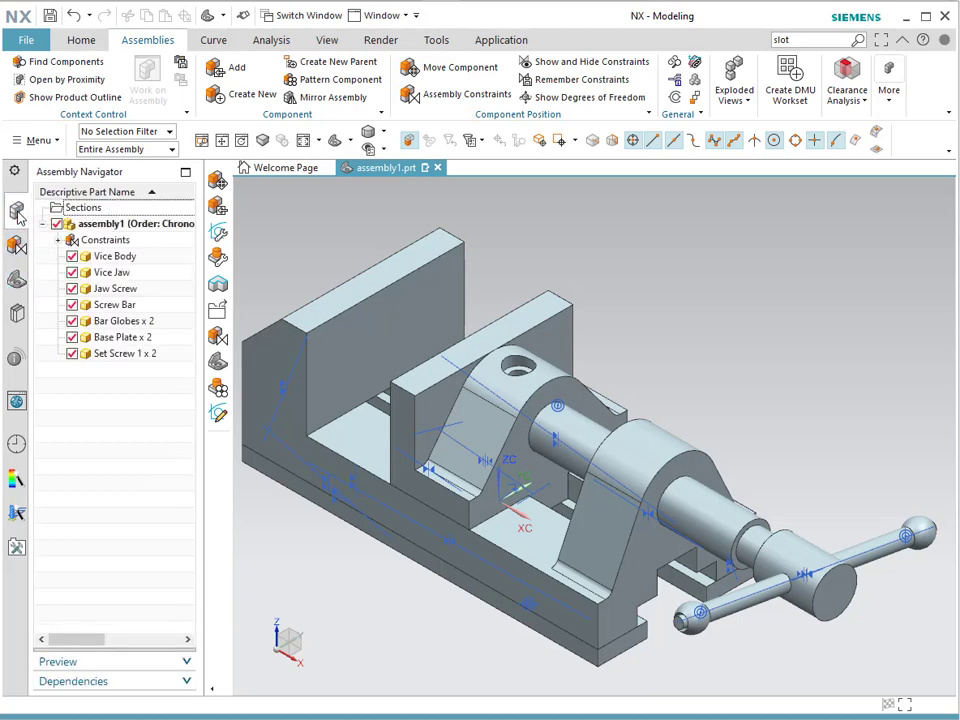
Make Vice Jaw the work part to review its model history, and return the work part to assembly1.
double_click(139, 276)
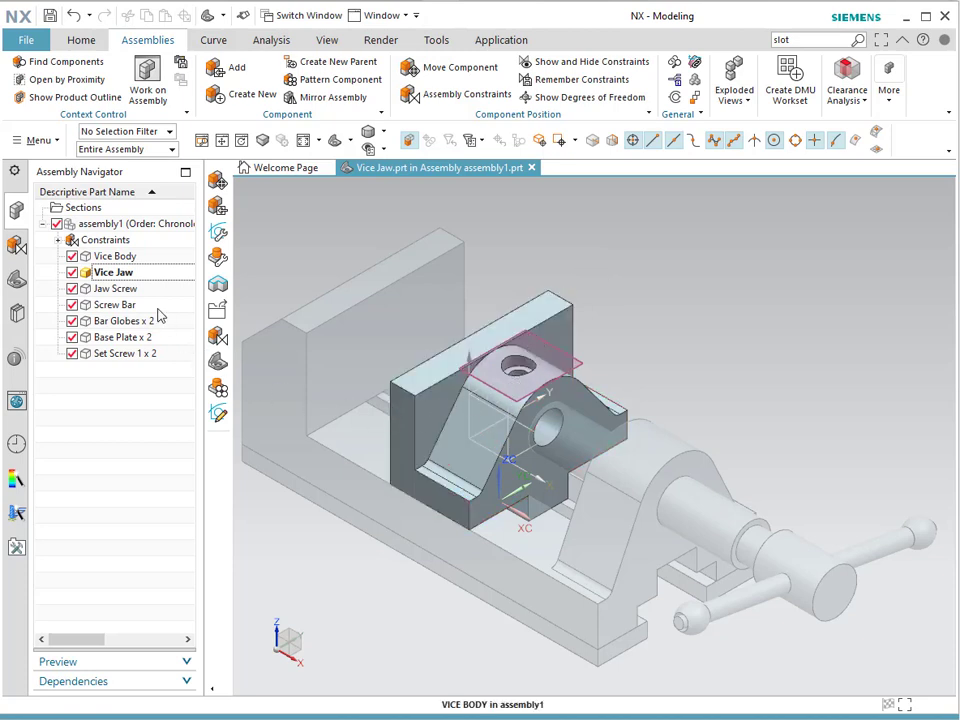
click(15, 280)
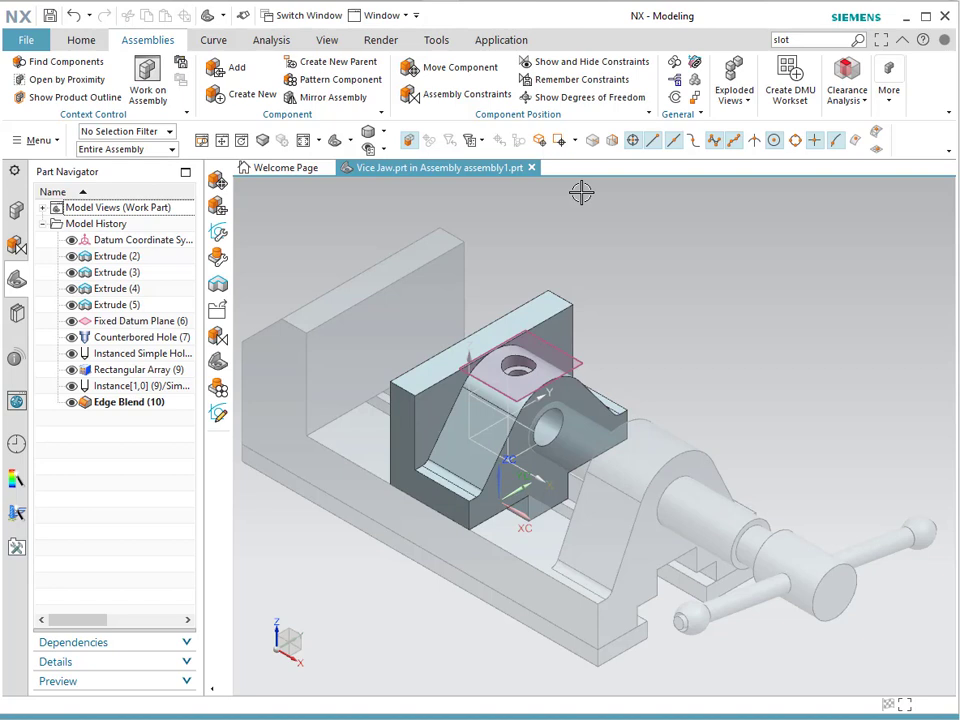
click(16, 210)
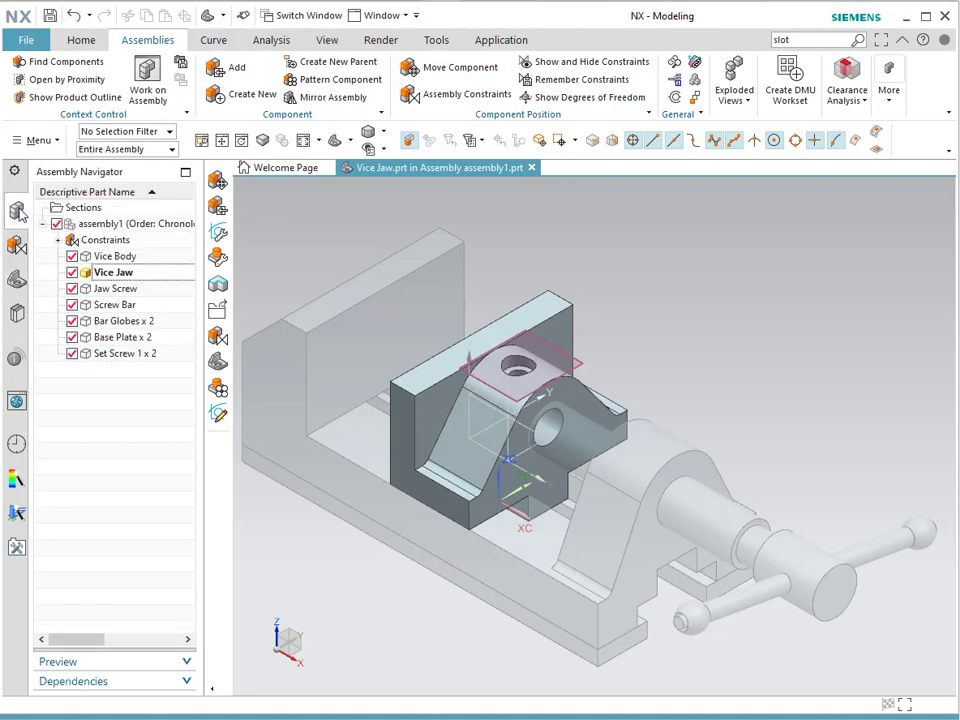
double_click(95, 226)
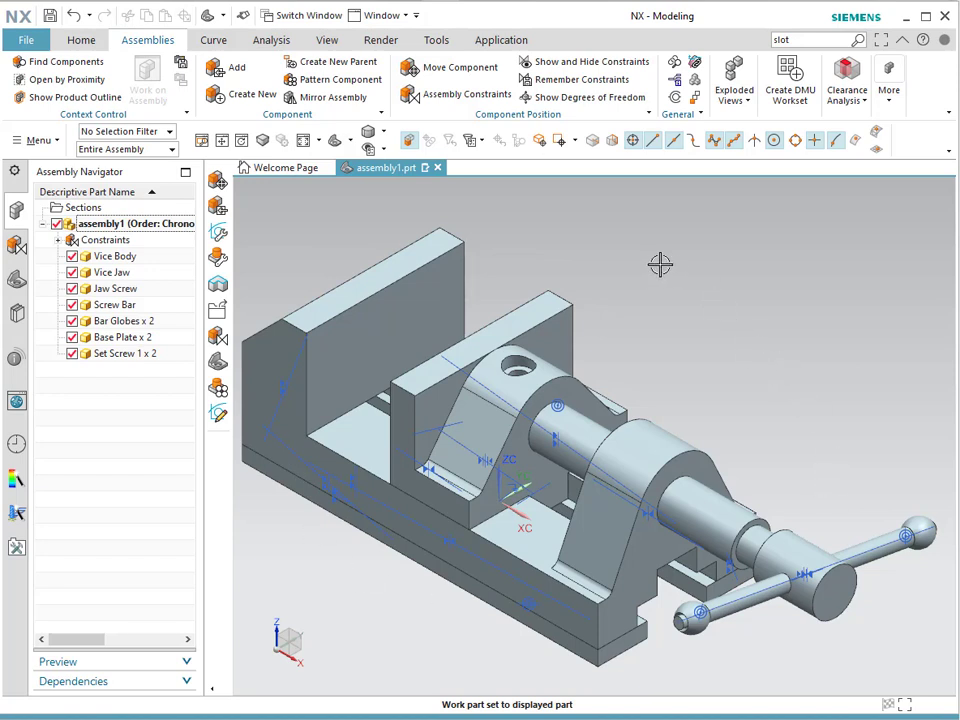
Hide all assembly constraint symbols in the model using Show and Hide.
click(370, 149)
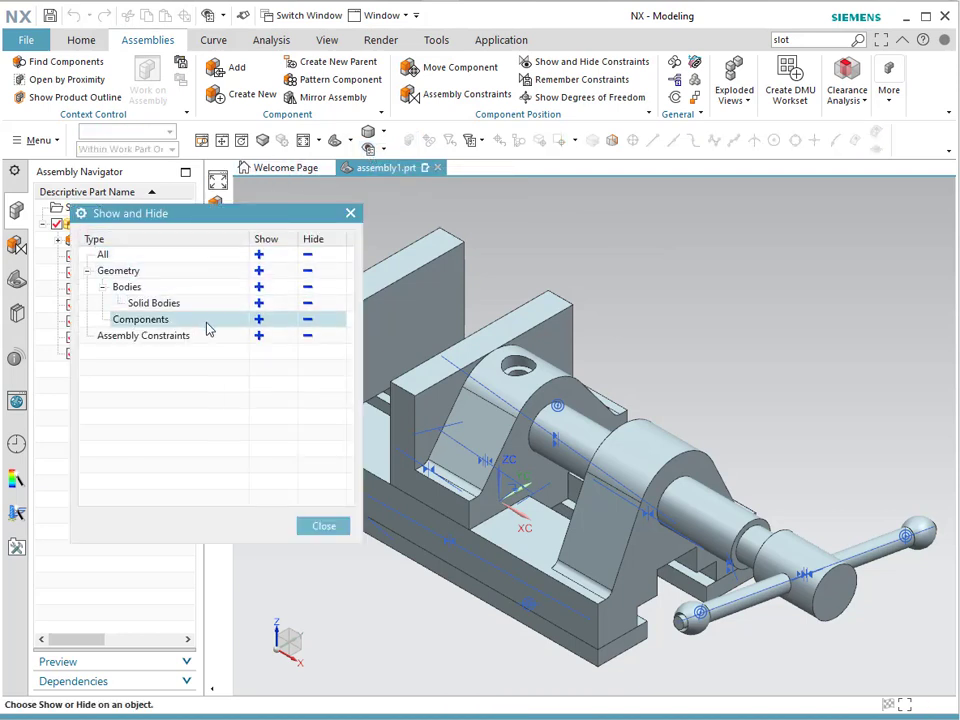
click(309, 337)
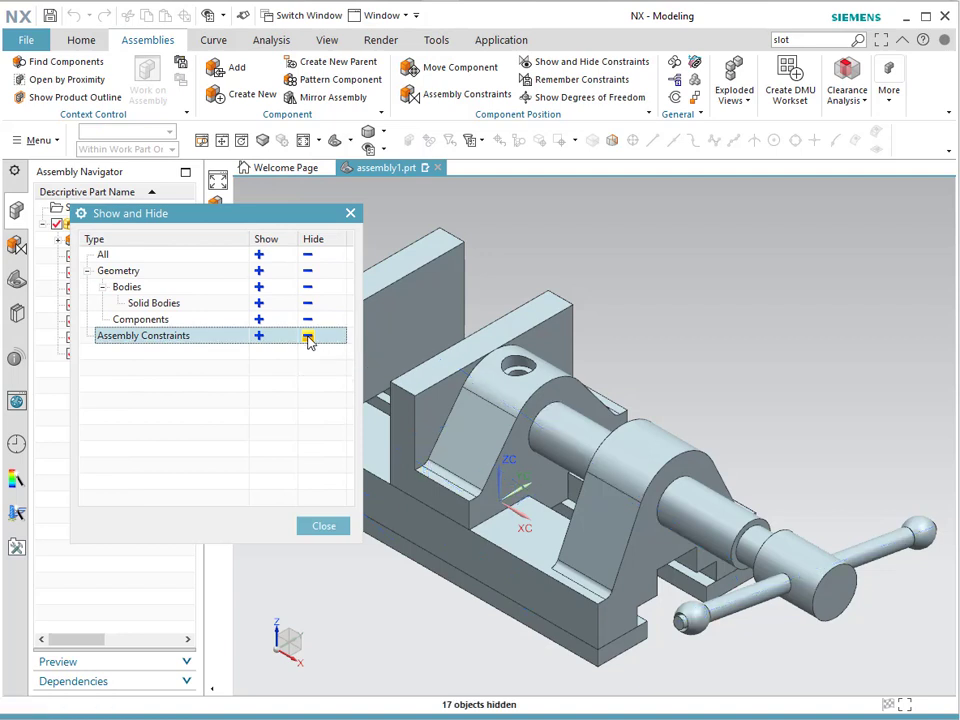
click(323, 527)
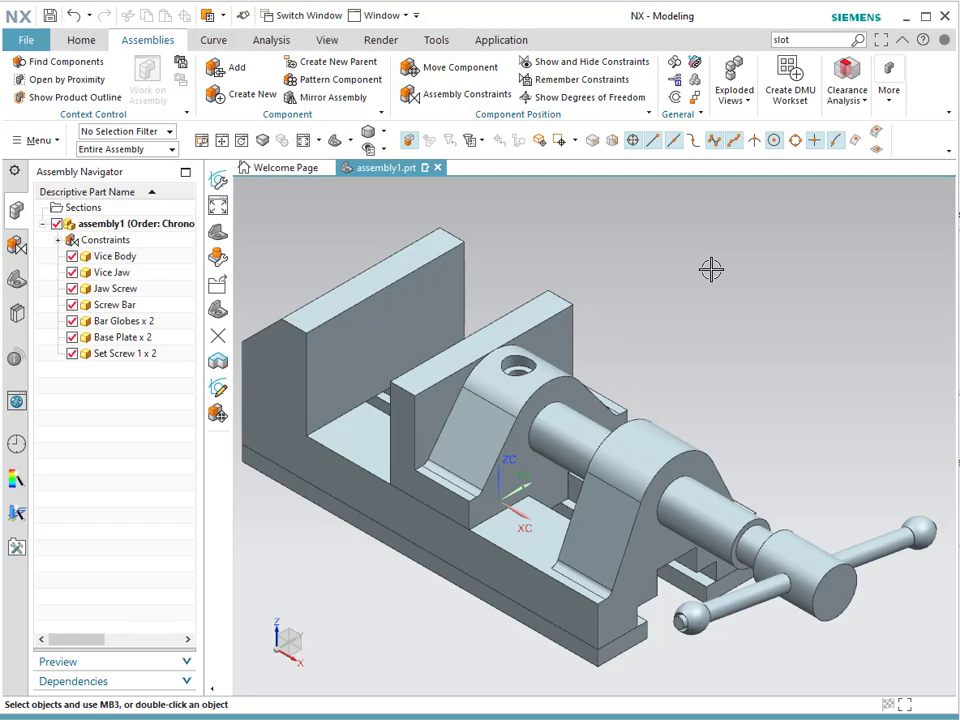
Show the degrees of freedom of the Vice Jaw component.
click(524, 320)
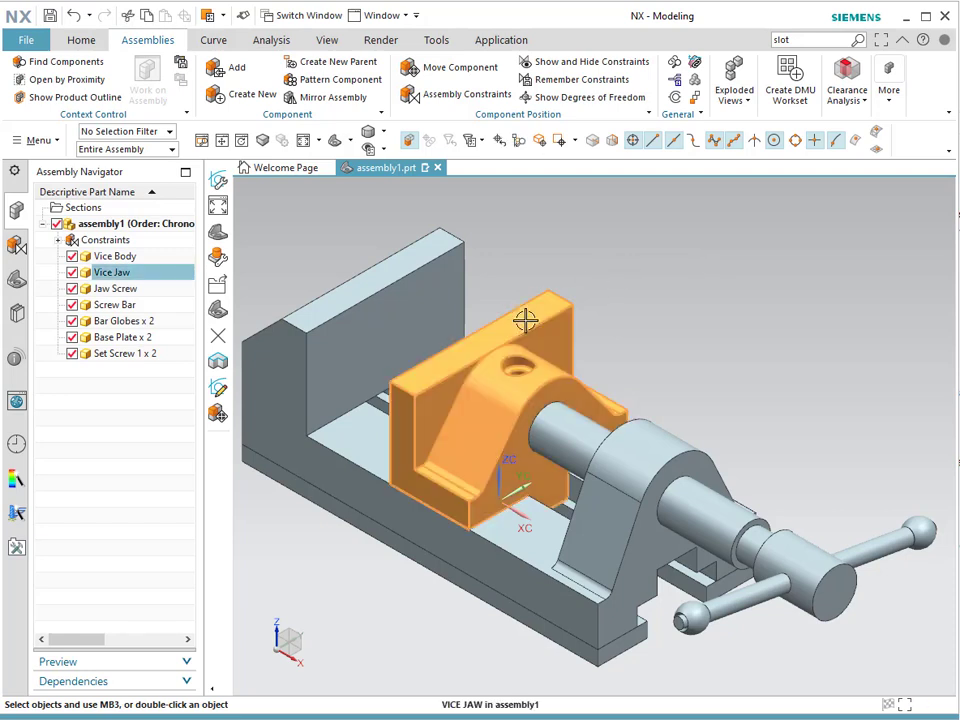
click(576, 100)
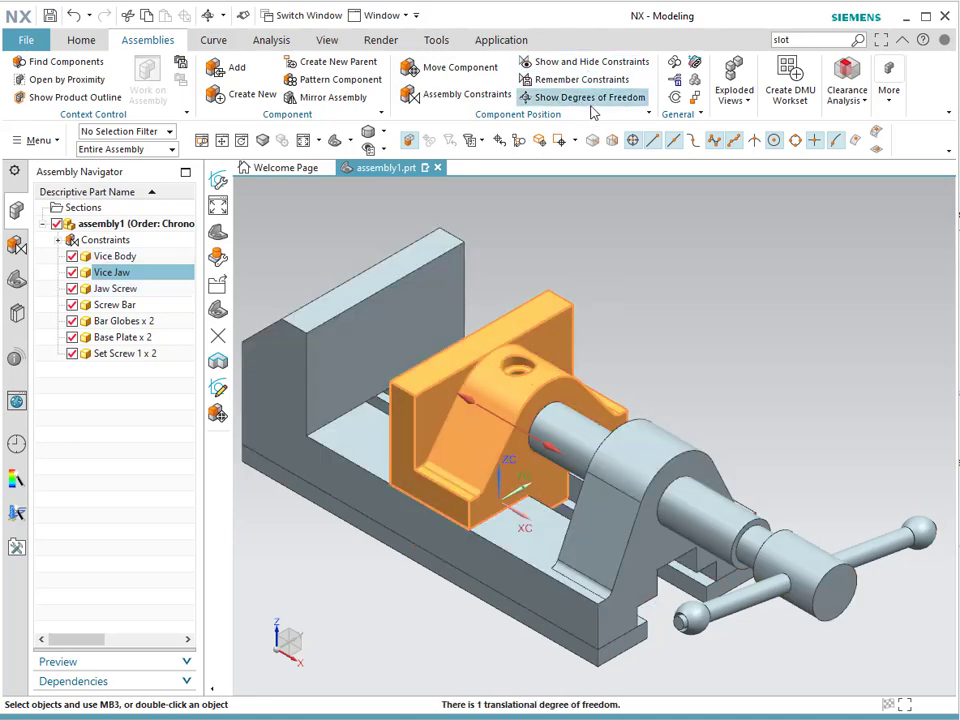
click(714, 510)
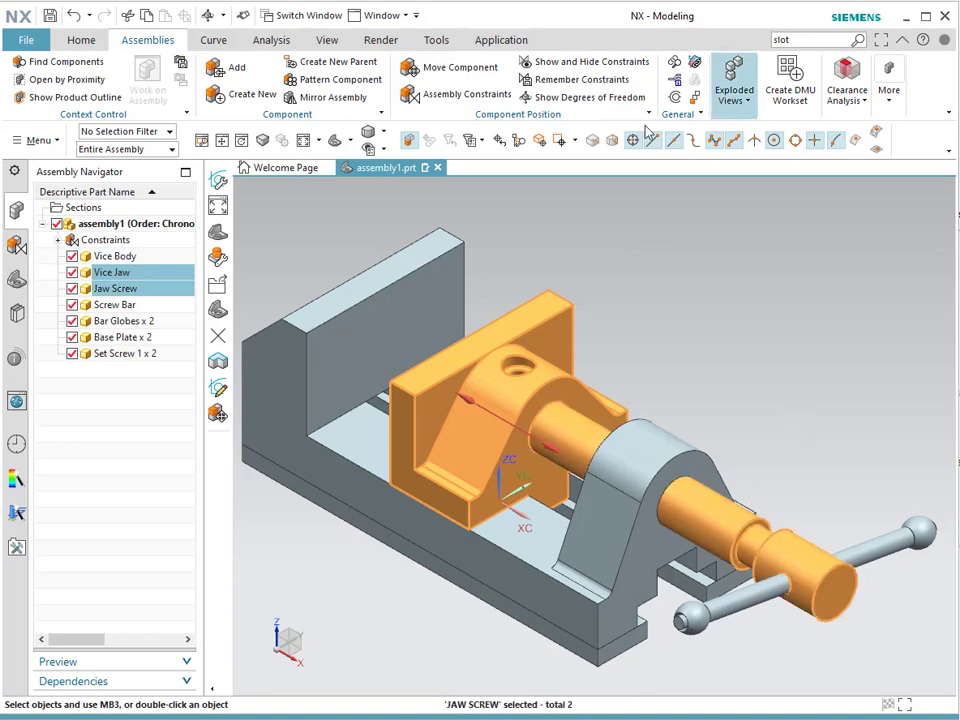
click(601, 98)
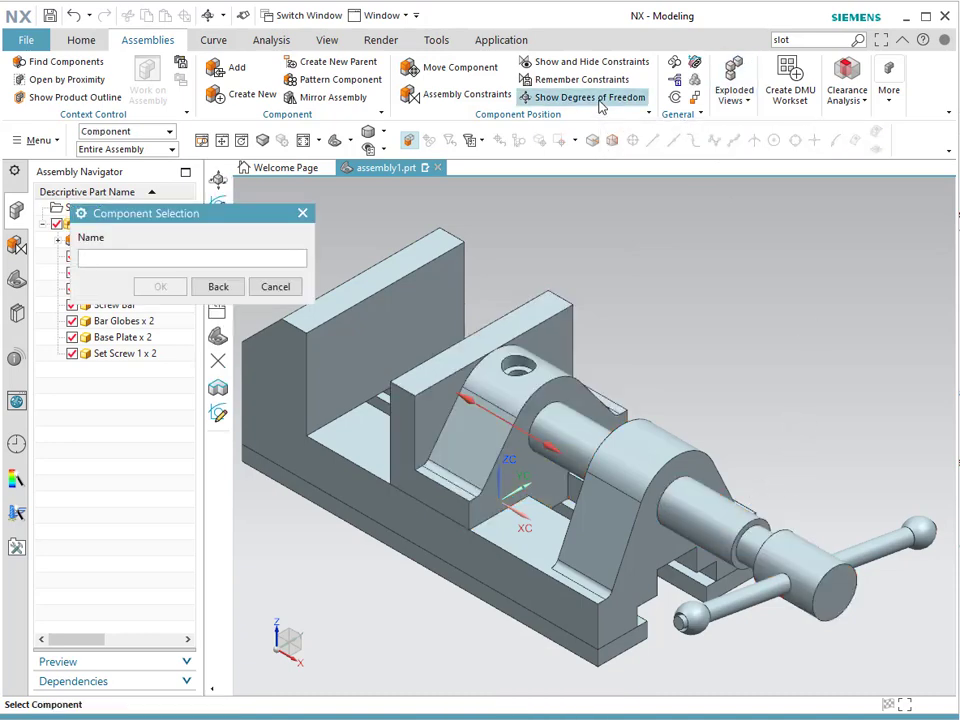
click(277, 286)
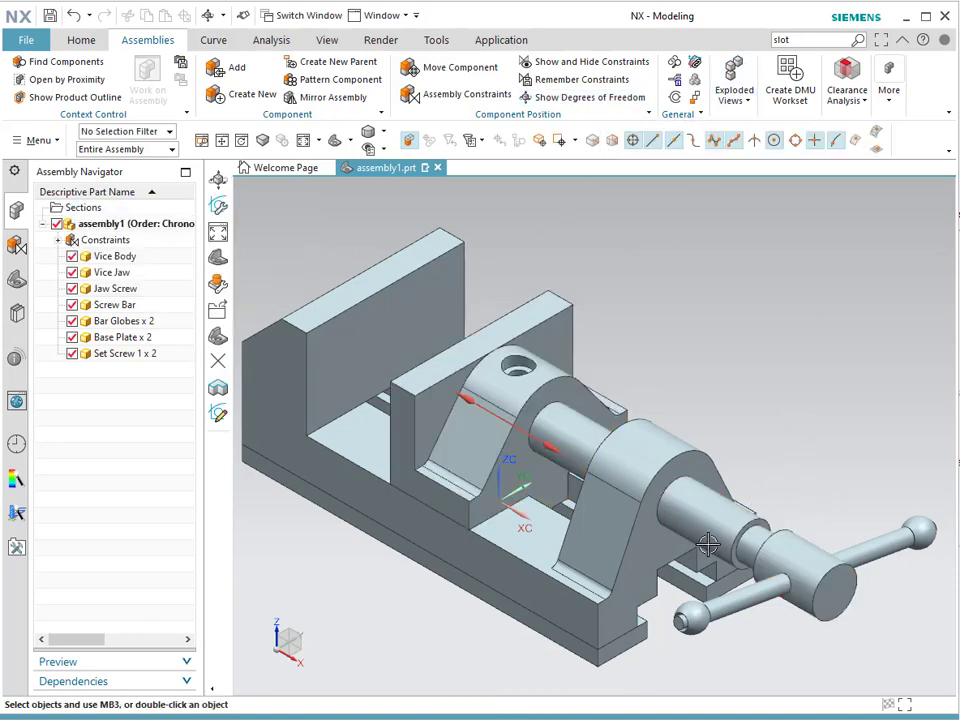
Show the degrees of freedom of the Jaw Screw component.
click(716, 510)
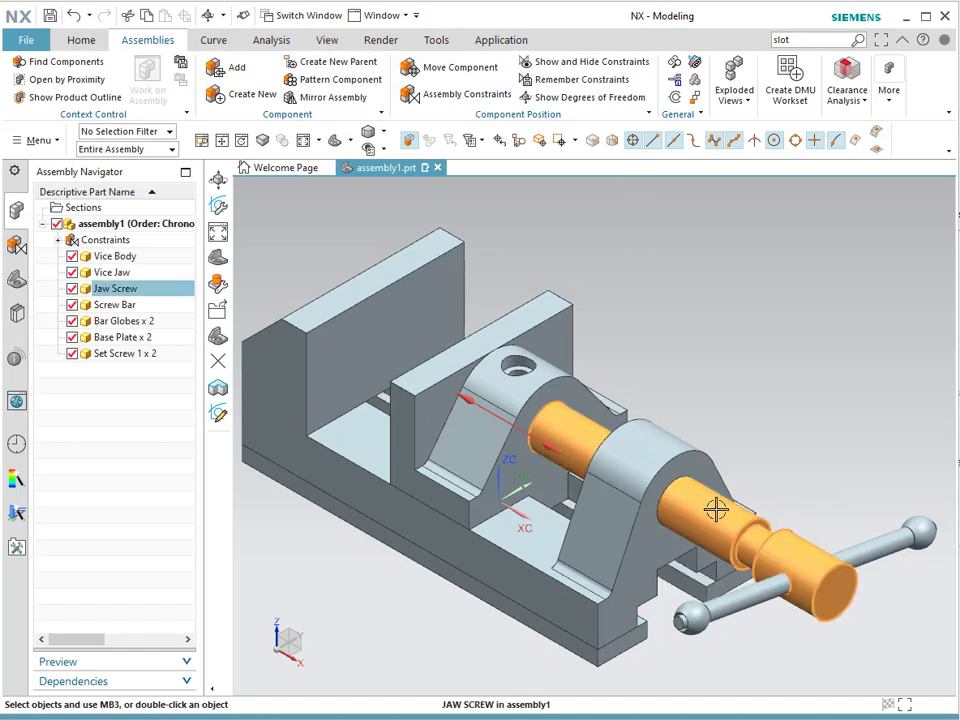
click(614, 99)
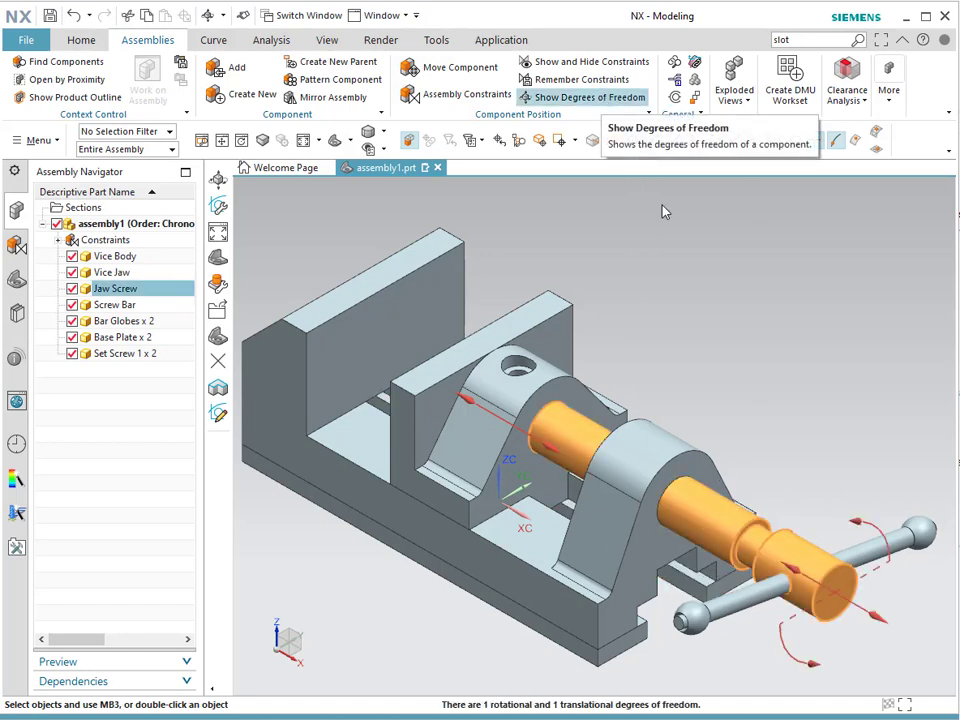